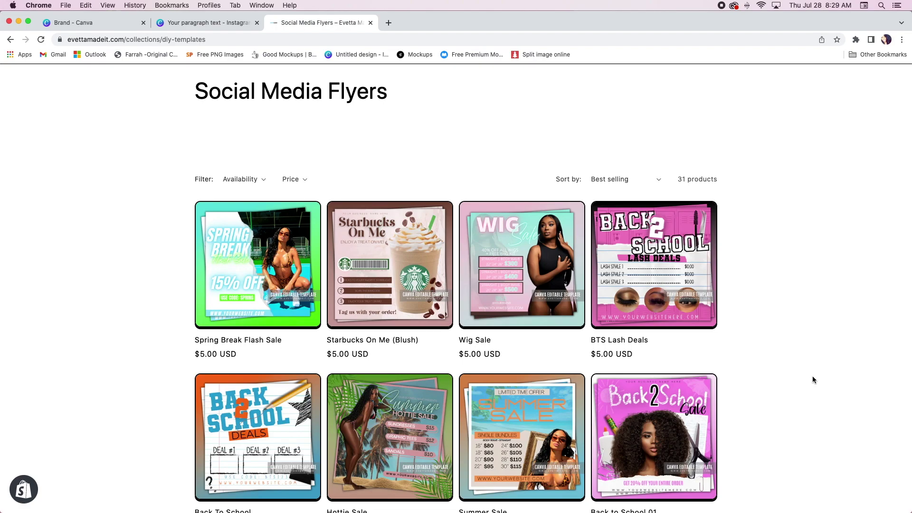
Step: Browse the Social Media Flyers collection down to the end of its first page, examining the Canva template designs
scroll(804, 283, down, 1)
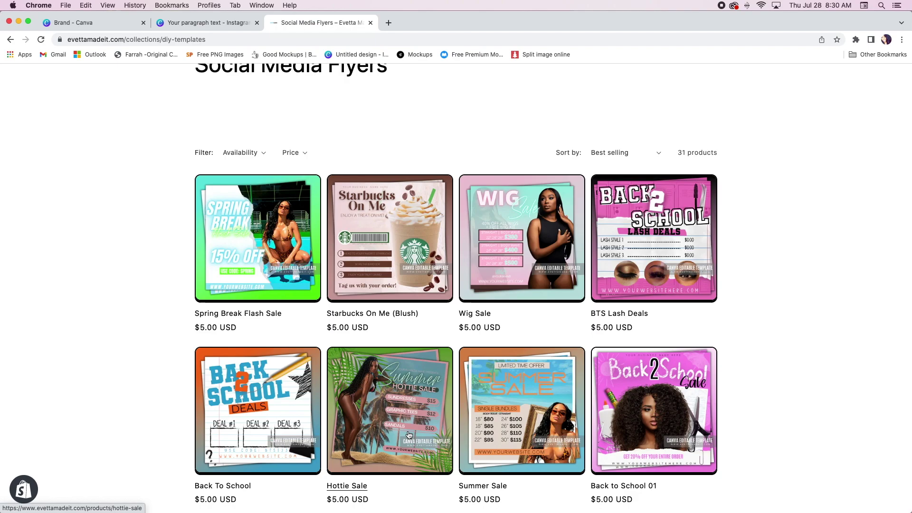
scroll(722, 378, down, 10)
scroll(721, 378, down, 5)
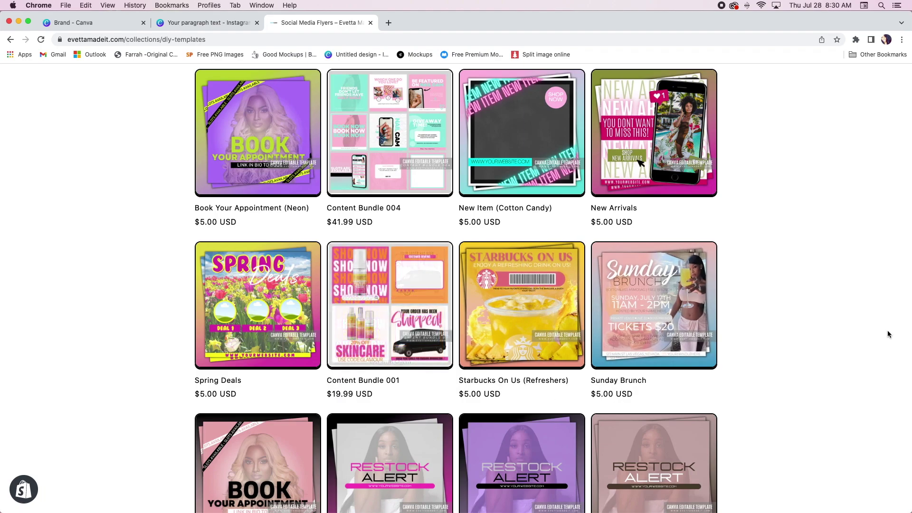
scroll(747, 338, up, 3)
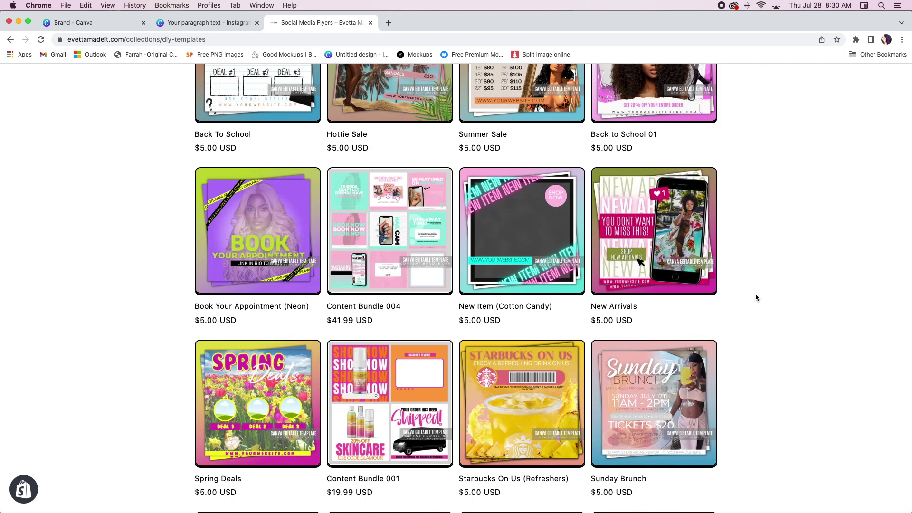
scroll(759, 300, up, 3)
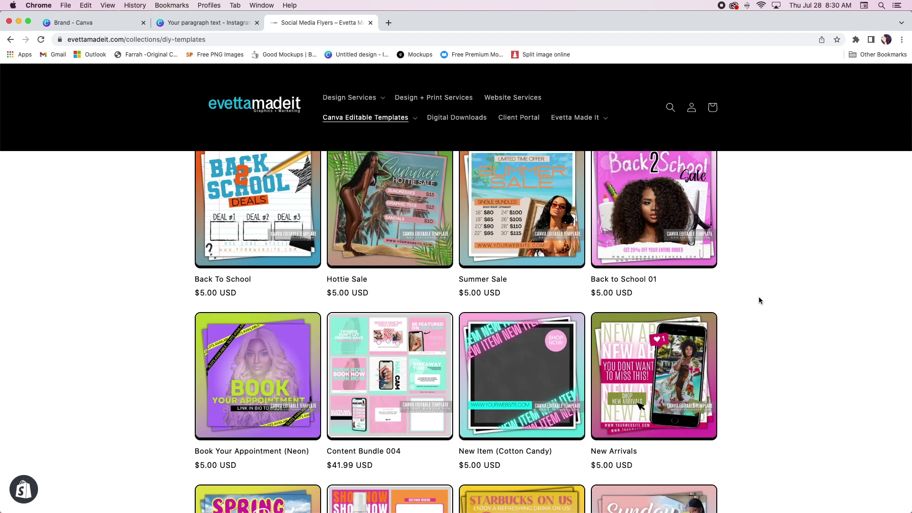
scroll(758, 300, down, 3)
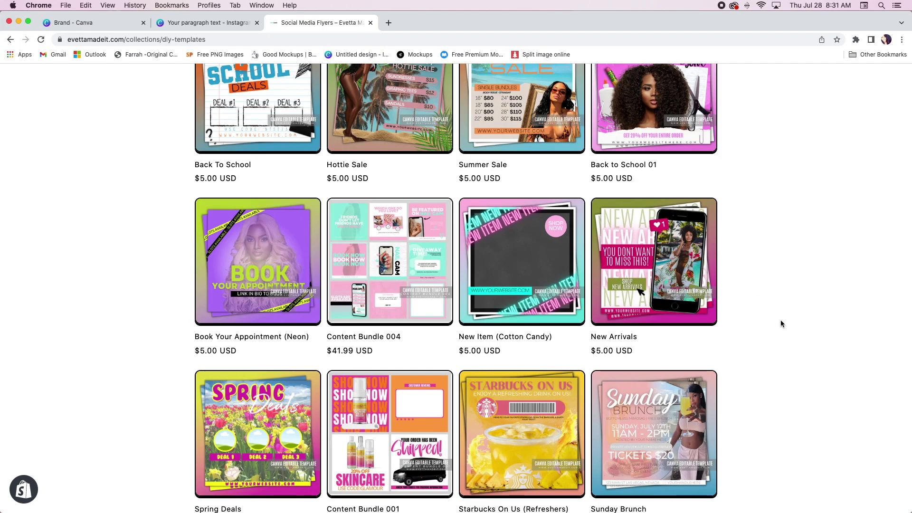
scroll(781, 324, down, 3)
scroll(780, 323, down, 1)
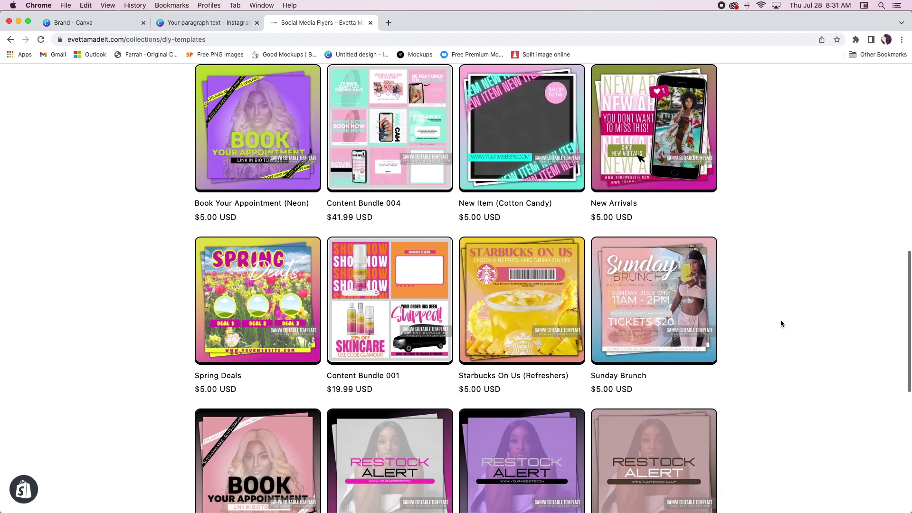
scroll(829, 332, down, 4)
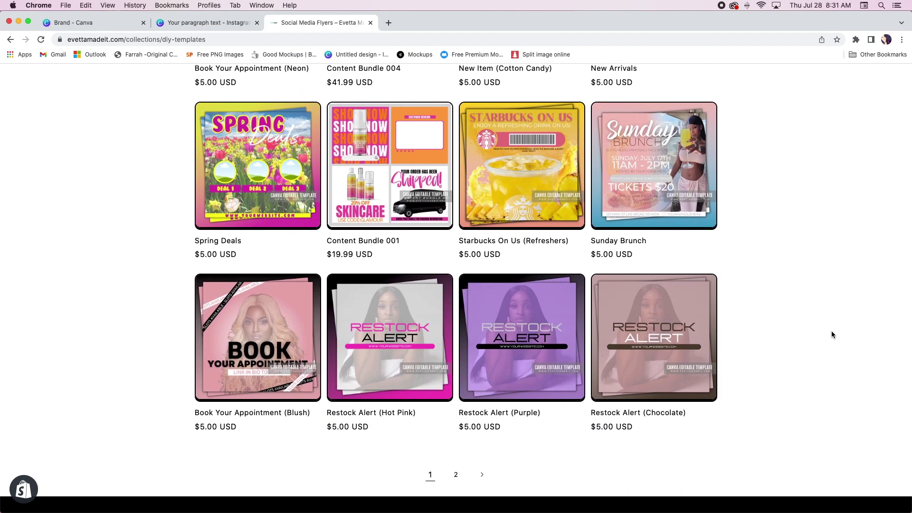
scroll(835, 336, down, 3)
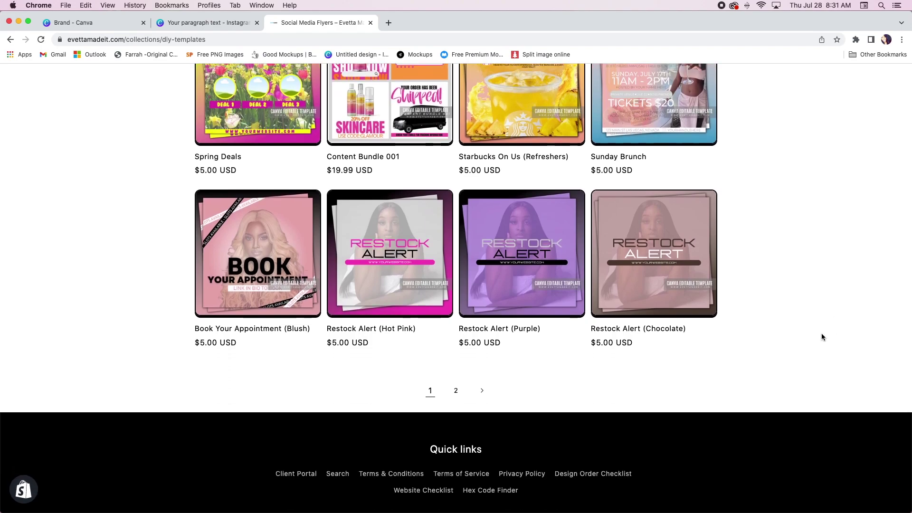
Step: Open the product page of the Sunday Brunch flyer template from the collection
scroll(773, 254, up, 1)
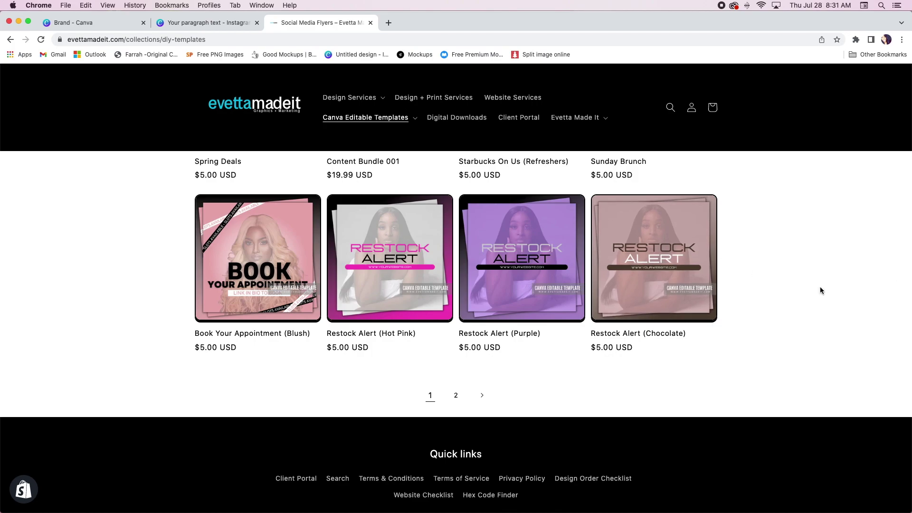
scroll(820, 290, up, 3)
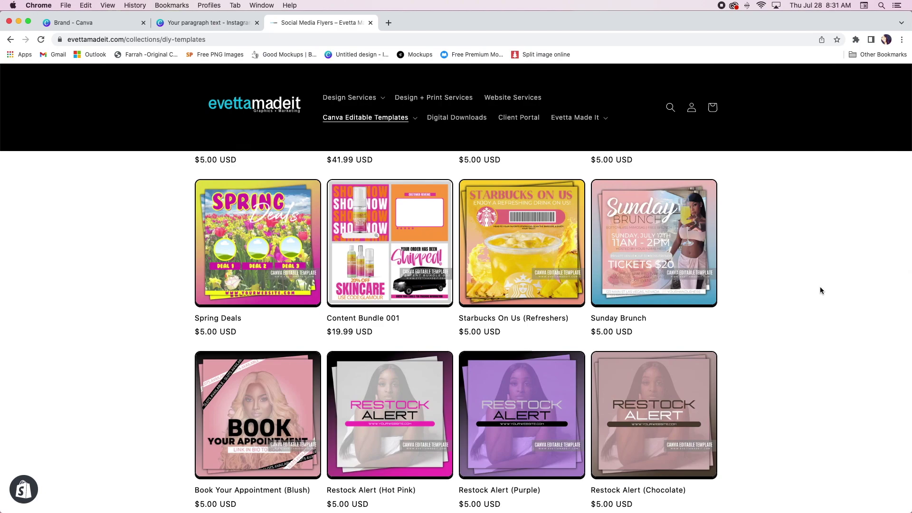
scroll(819, 290, up, 1)
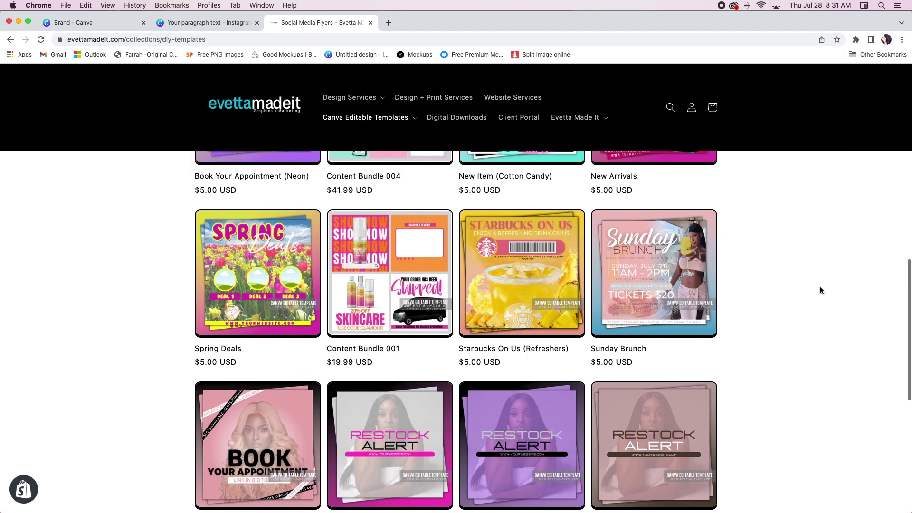
click(669, 308)
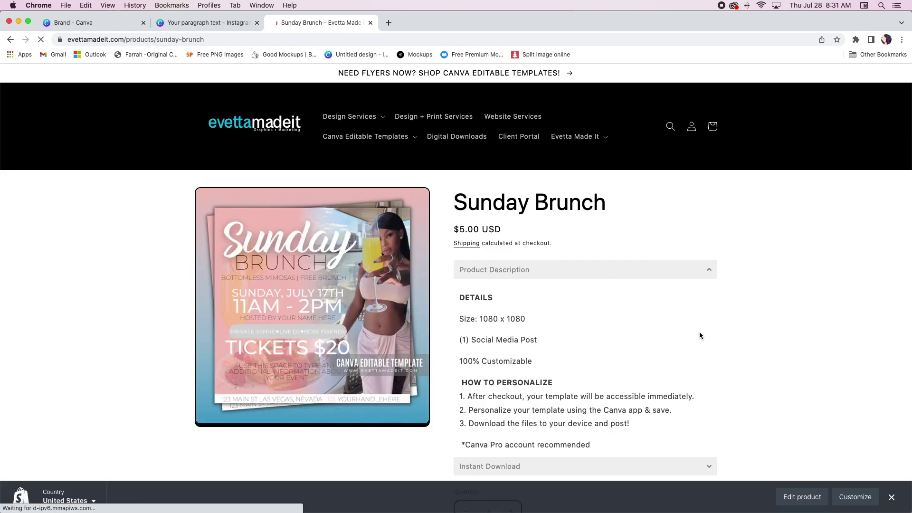
scroll(635, 304, left, 5)
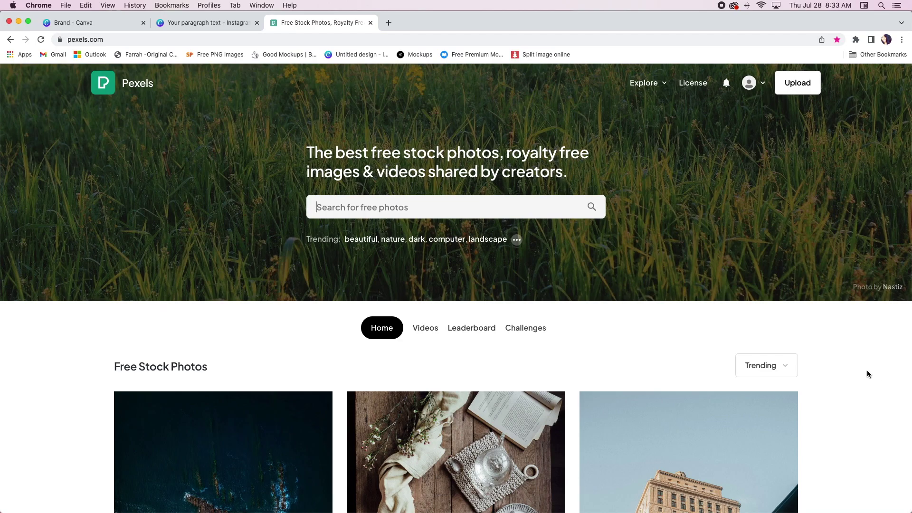
Step: Browse the trending free stock photos on the Pexels home page and return to its beginning
scroll(642, 375, down, 10)
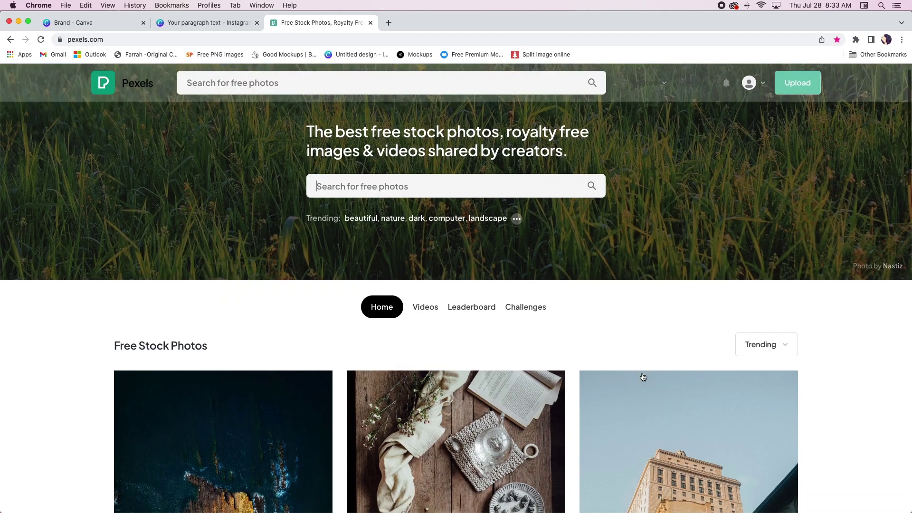
scroll(642, 377, down, 15)
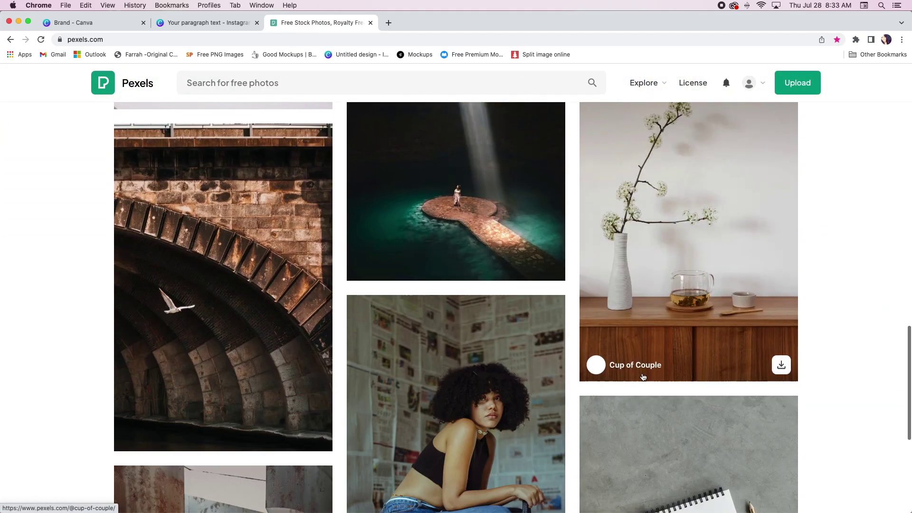
scroll(642, 377, down, 3)
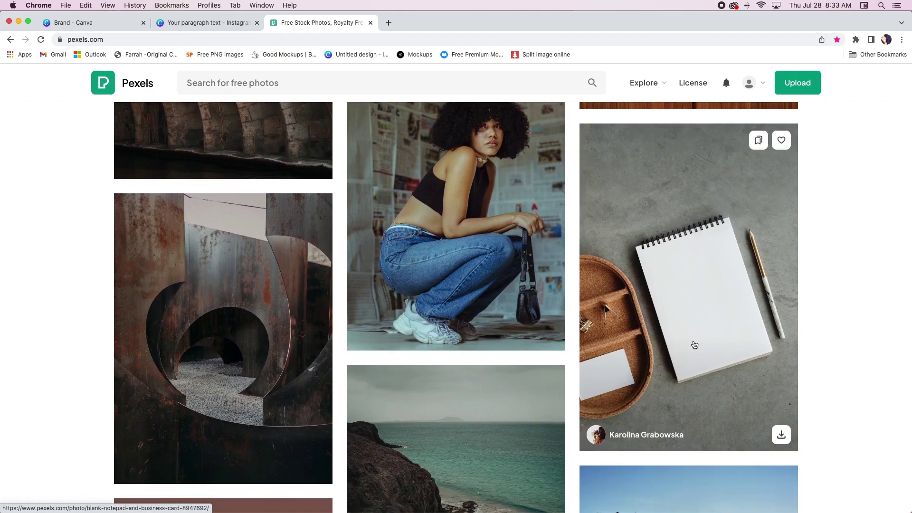
scroll(692, 345, down, 5)
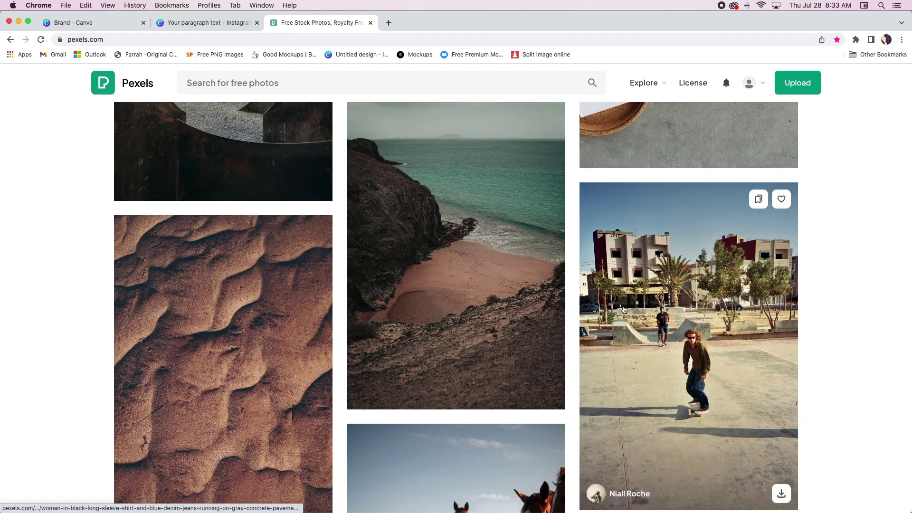
scroll(618, 293, down, 8)
scroll(618, 293, down, 6)
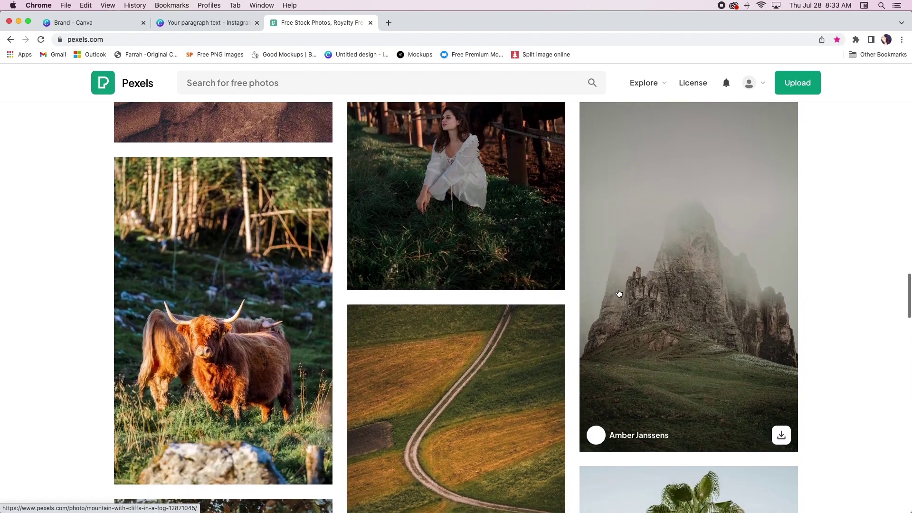
scroll(603, 277, up, 20)
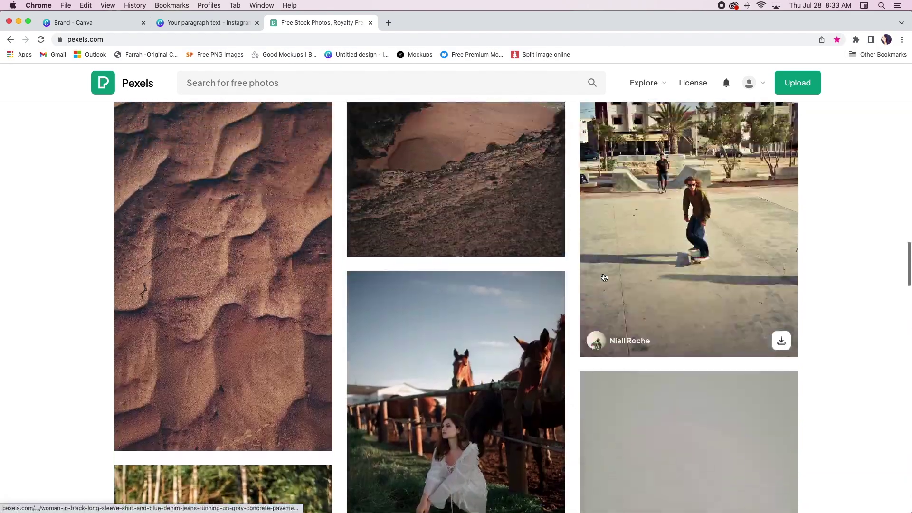
scroll(604, 278, up, 20)
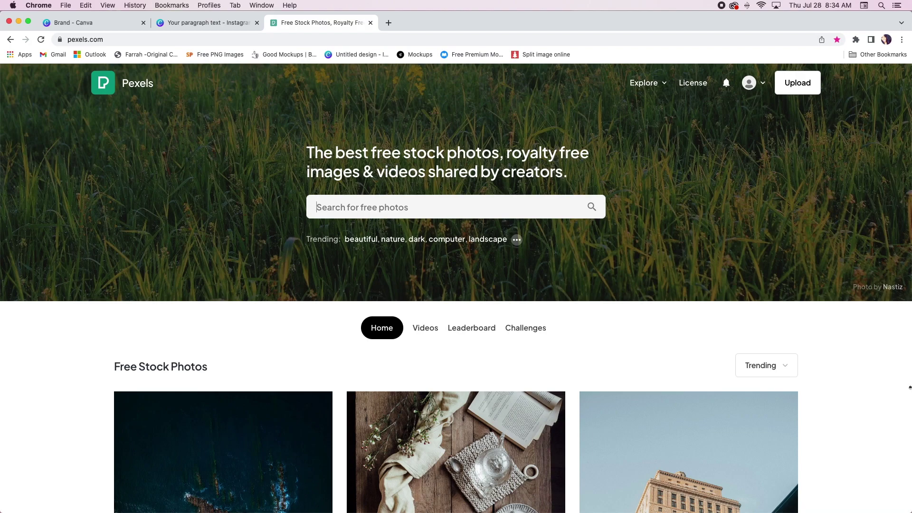
Step: Close Pexels to return to the Canva design and enlarge the three colour swatches with their hex codes across the upper part of the page
key(super+w)
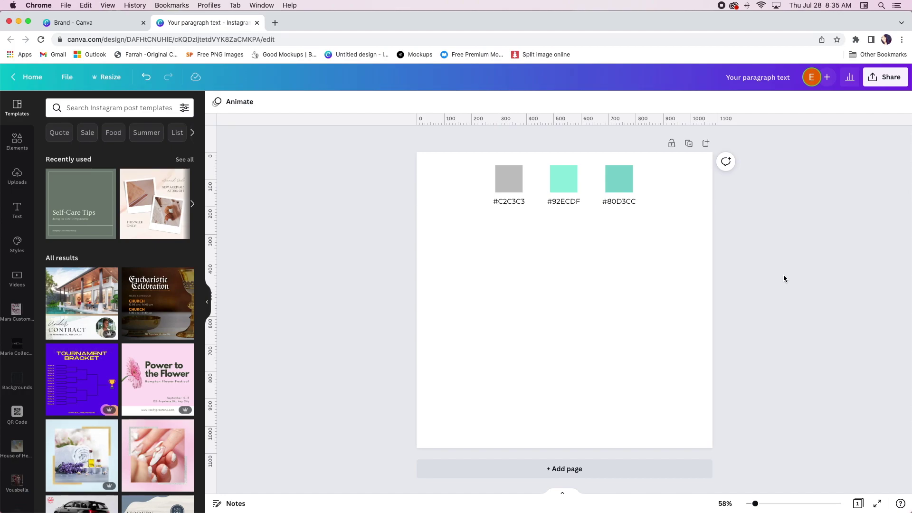
drag(483, 163, 654, 215)
drag(493, 203, 406, 230)
drag(572, 200, 643, 190)
click(662, 300)
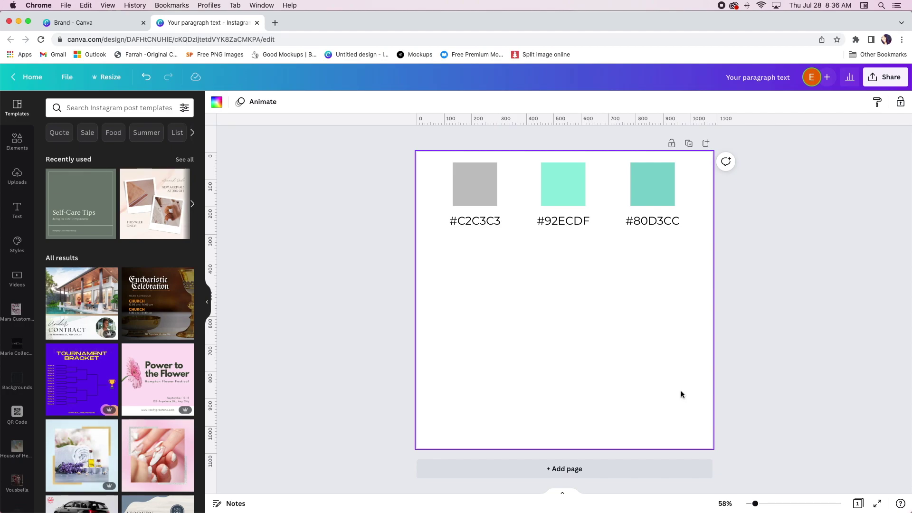
key(Tab)
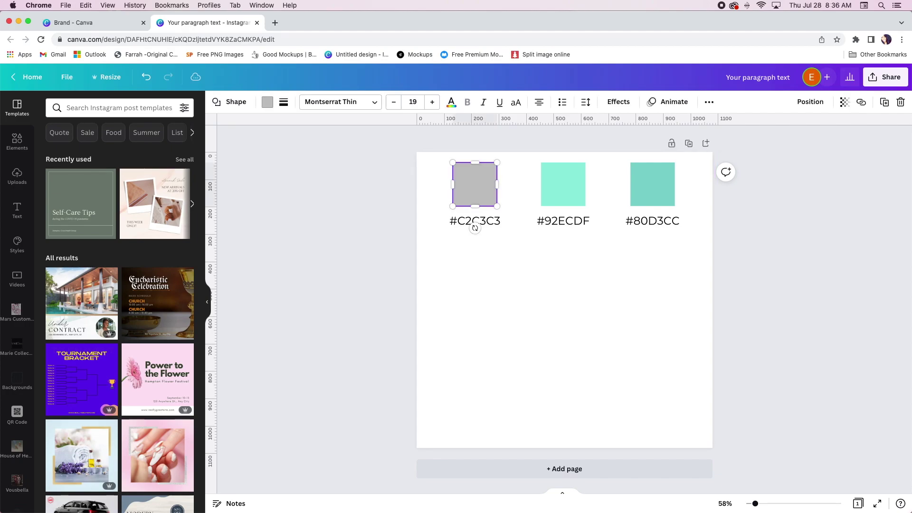
click(682, 393)
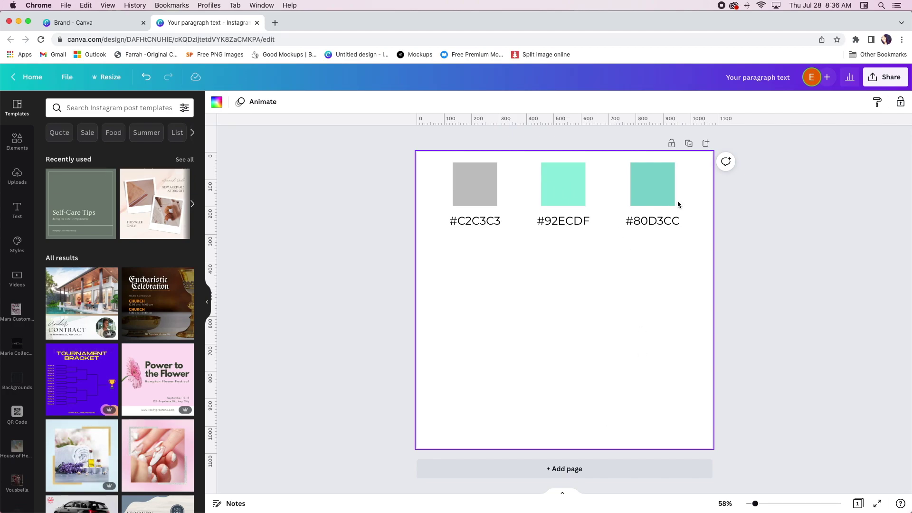
Step: Add a blank second page to the design and search the templates for "compostion notebook"
click(583, 467)
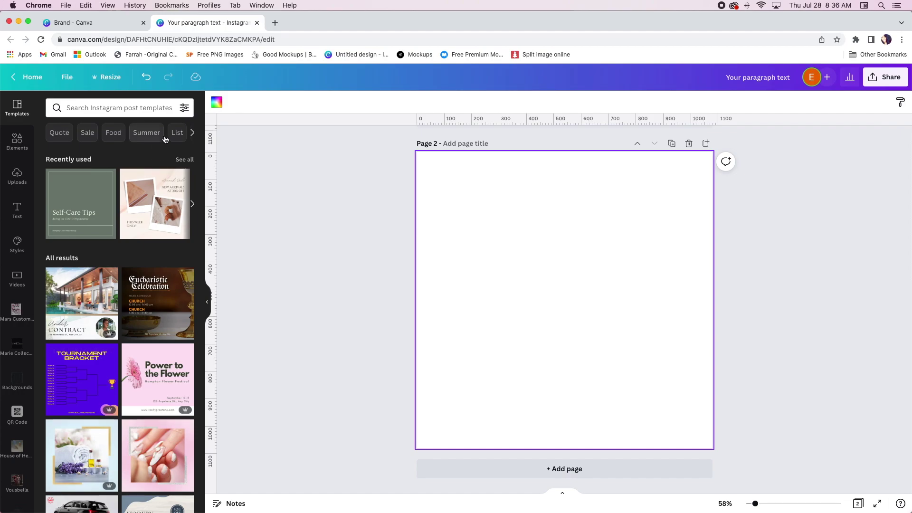
click(156, 107)
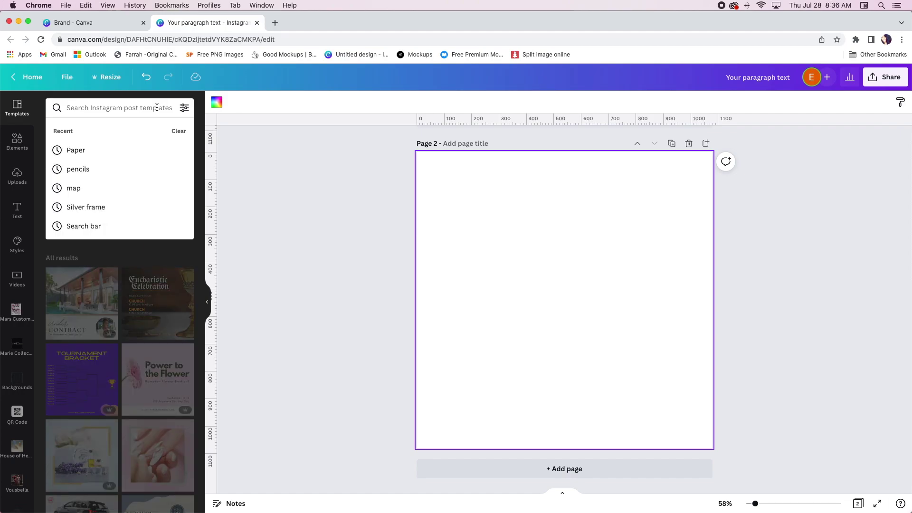
text(c)
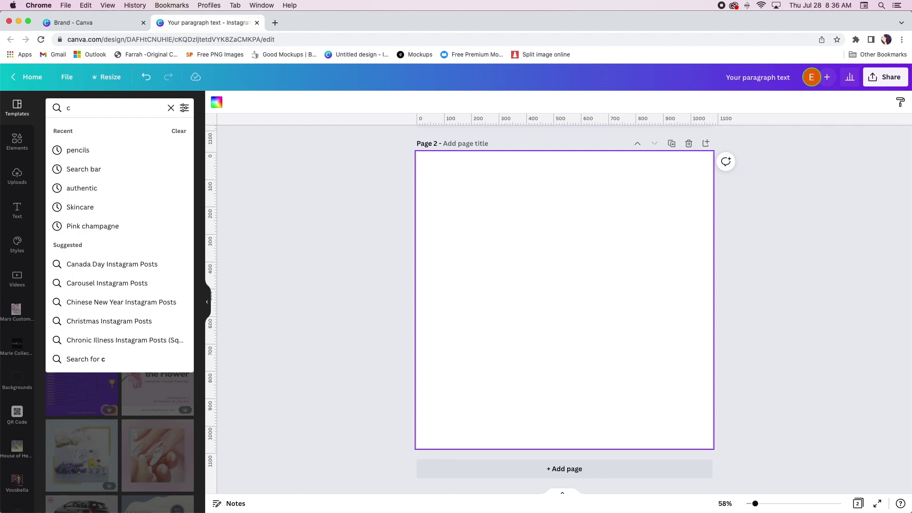
text(o)
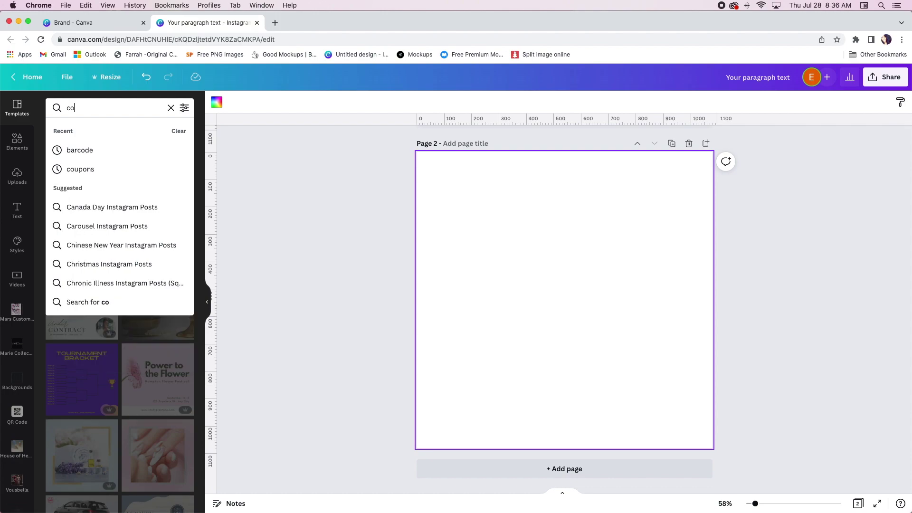
text(mpostion n)
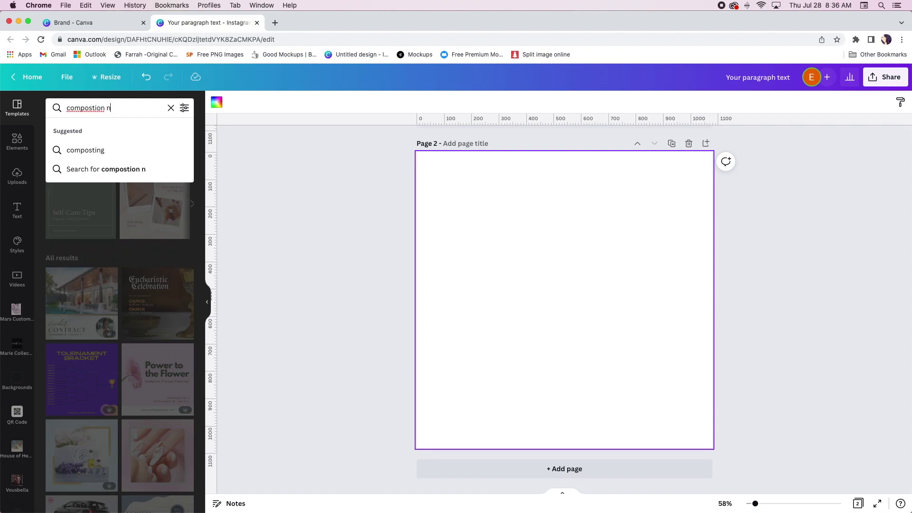
text(otebook)
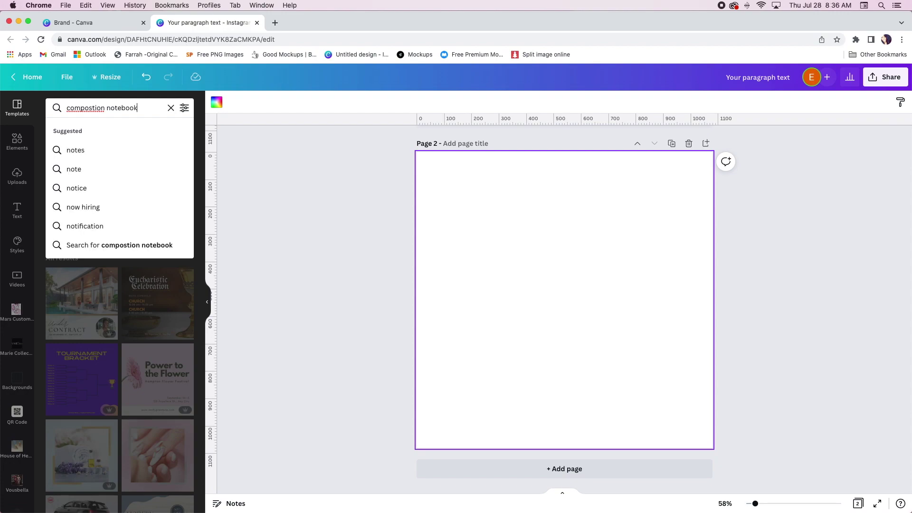
key(Return)
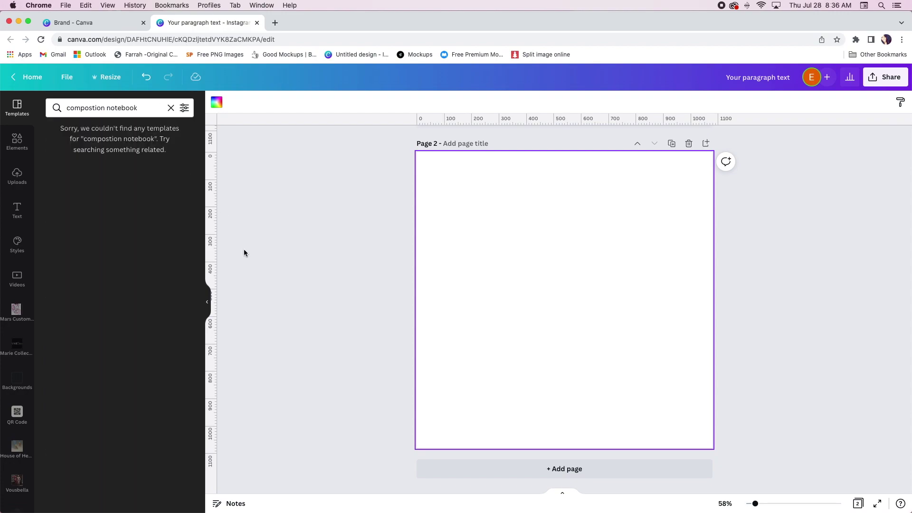
Step: Reuse the search text "compostion notebook" to search the Elements library instead of the templates
click(64, 106)
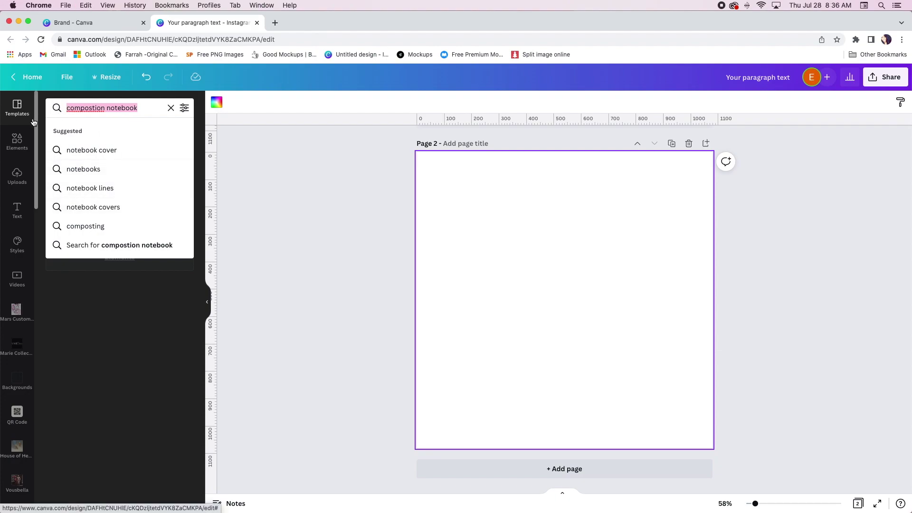
click(17, 140)
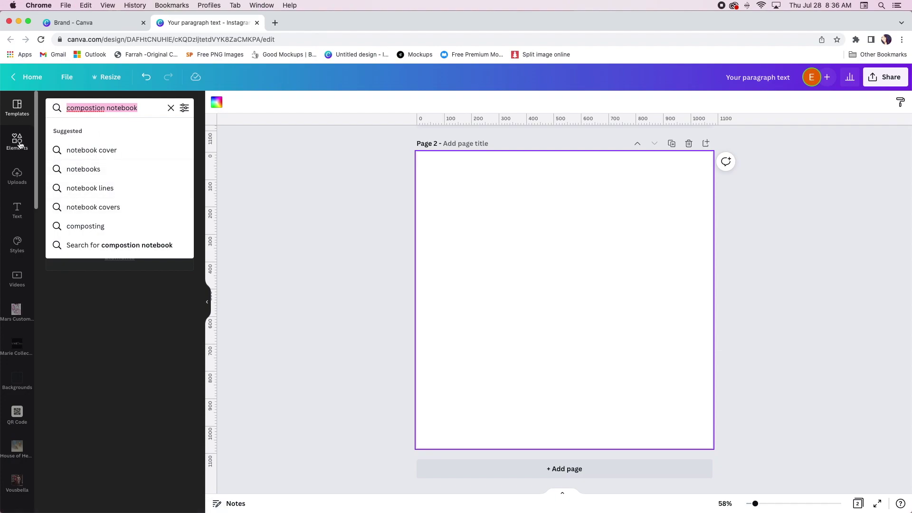
click(146, 107)
text(compostion notebook)
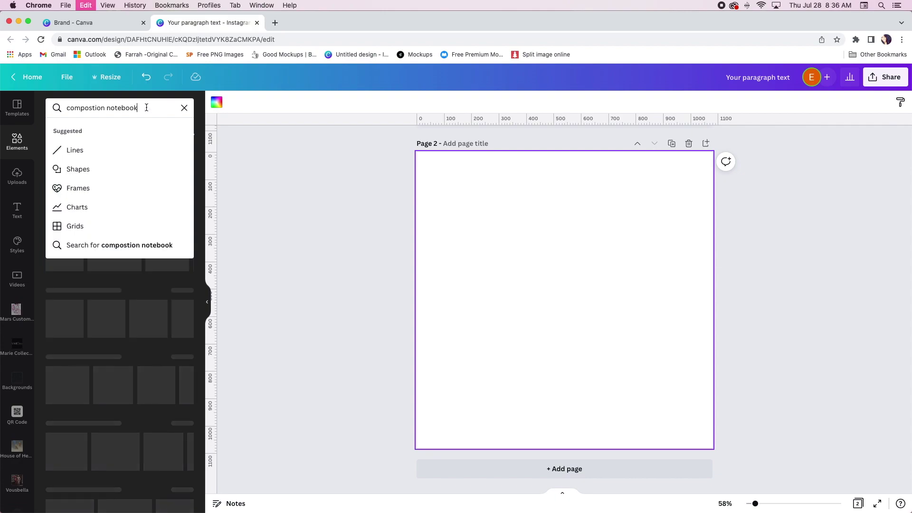
key(Return)
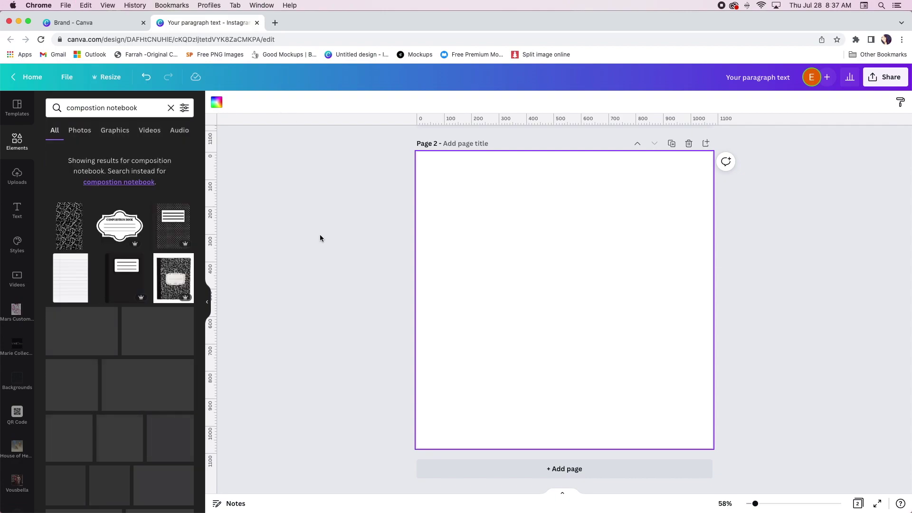
Step: Add the black-and-white composition notebook pattern to page 2 and enlarge it to full page height along the left edge
click(69, 225)
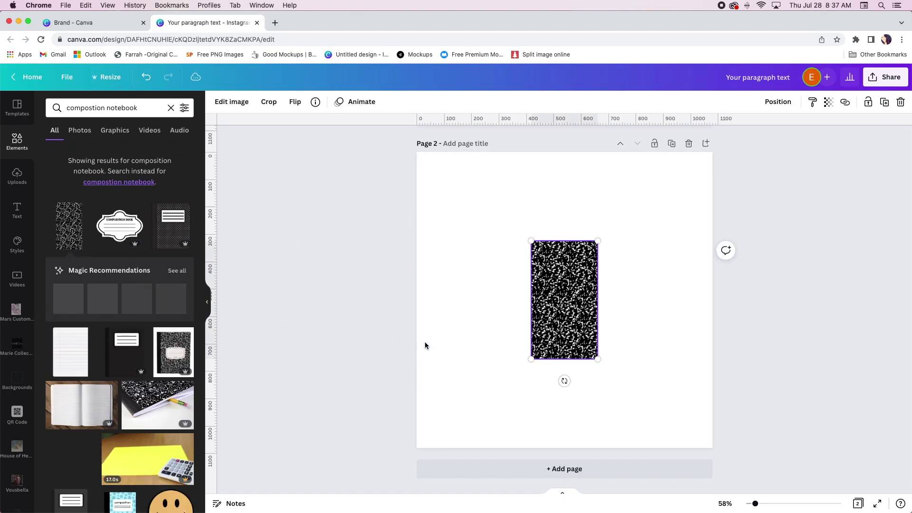
drag(518, 266, 402, 183)
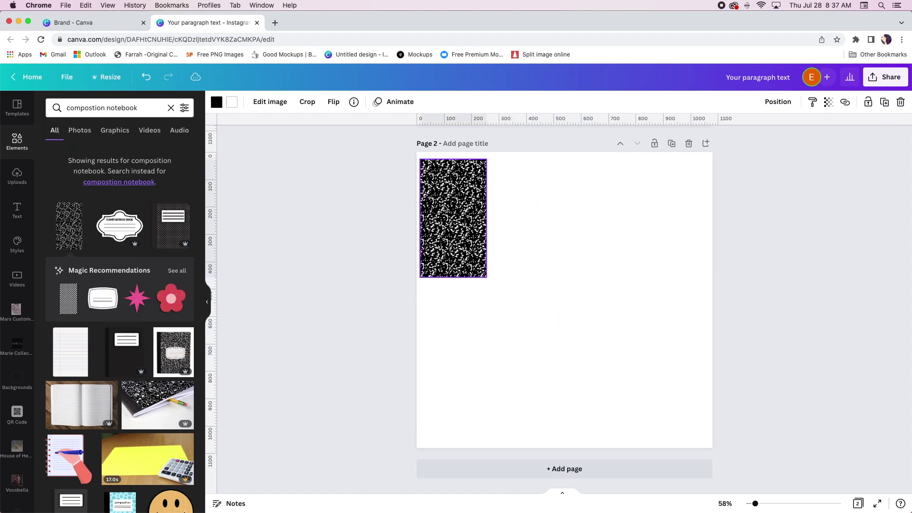
drag(486, 274, 601, 446)
mouse_move(503, 324)
mouse_down()
mouse_move(499, 308)
mouse_move(499, 319)
mouse_up()
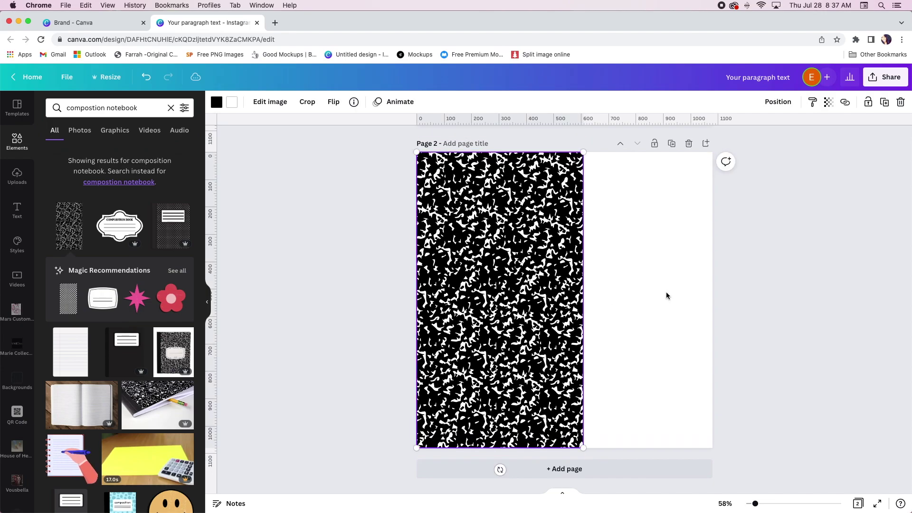
Step: Duplicate the notebook pattern and place both copies side by side with a slight overlap, covering the whole page
click(884, 102)
drag(473, 279, 634, 270)
drag(345, 266, 664, 301)
click(802, 307)
click(642, 309)
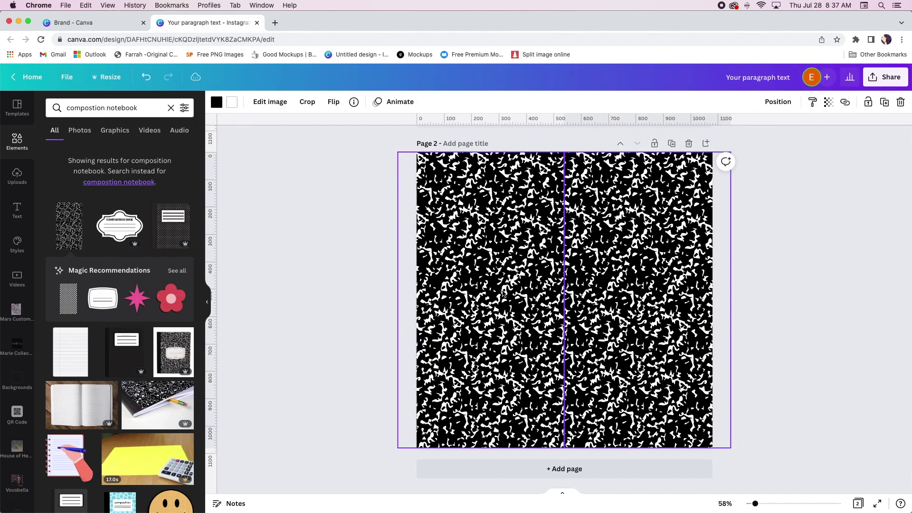
click(355, 300)
drag(722, 312, 719, 312)
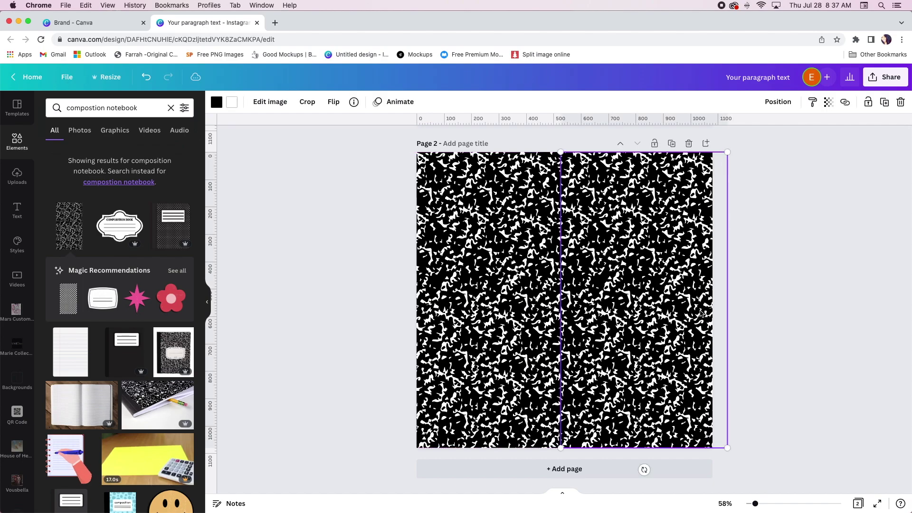
click(773, 313)
click(682, 304)
click(818, 298)
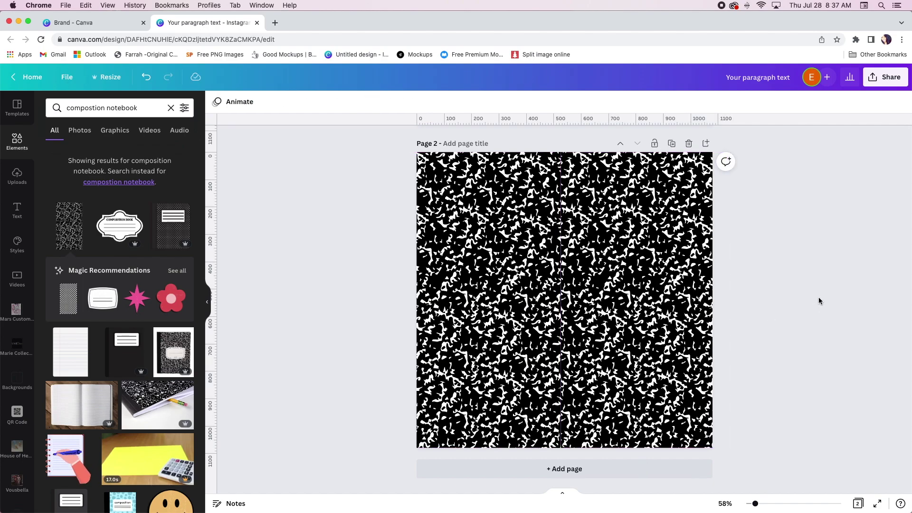
Step: Group the two notebook pattern pieces into one background object
scroll(149, 318, down, 6)
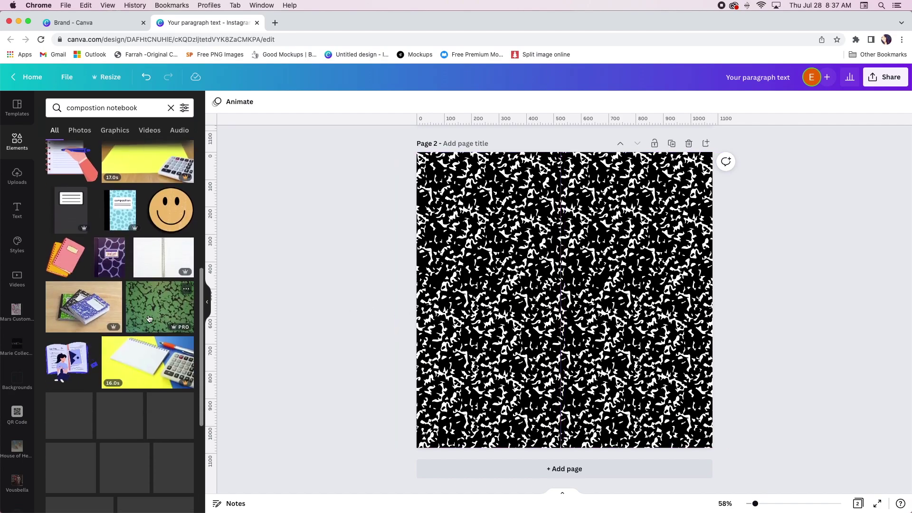
scroll(148, 319, up, 6)
drag(354, 160, 841, 404)
click(756, 102)
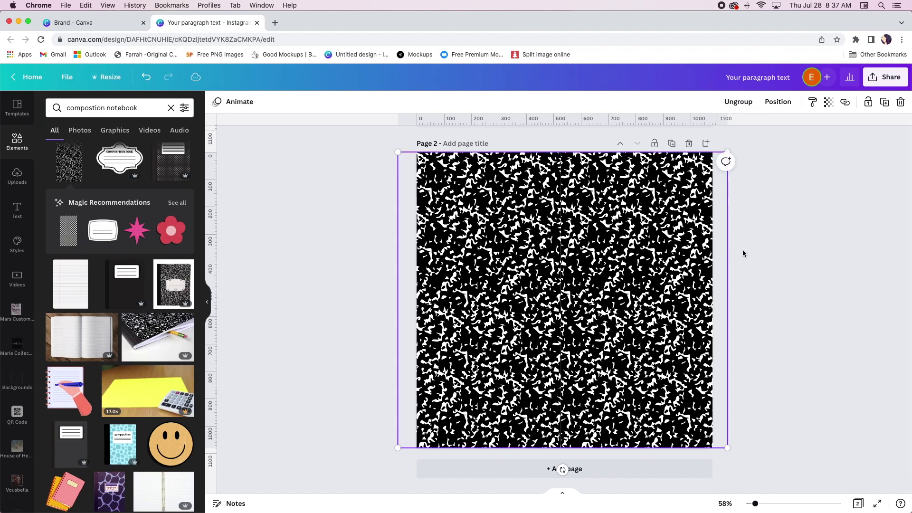
click(762, 321)
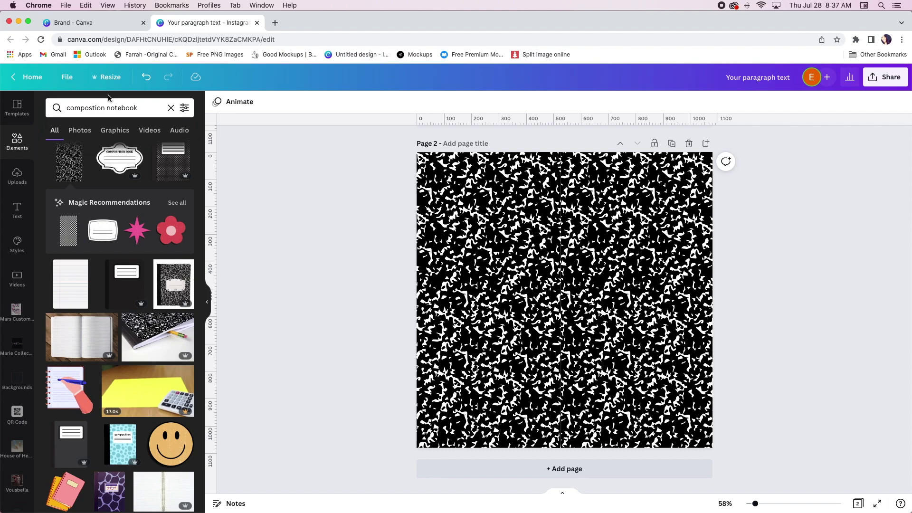
Step: Search the Elements library for "ripped paper"
drag(141, 108, 55, 107)
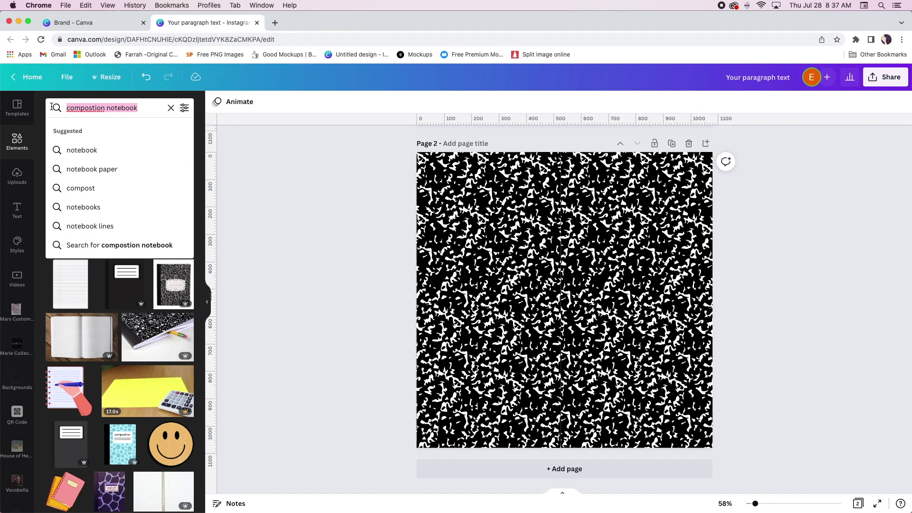
text(ripped paper)
key(Return)
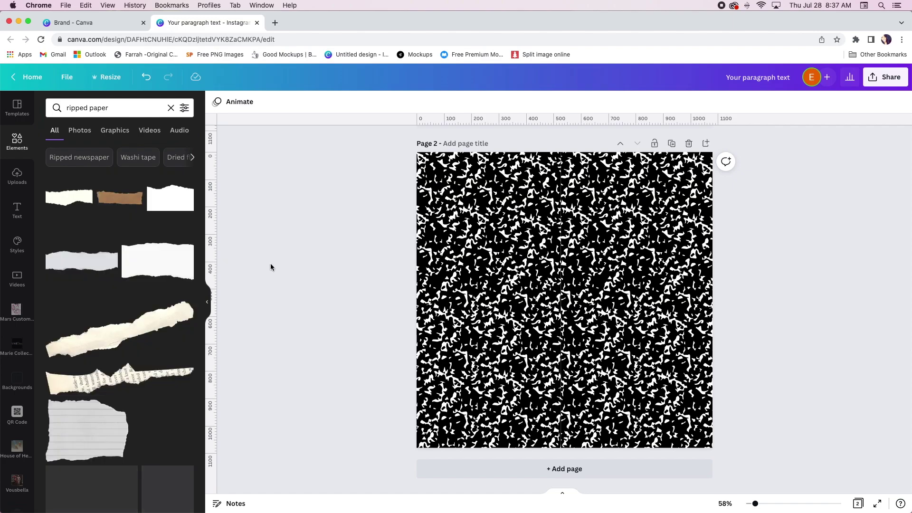
Step: Try a small white torn-paper piece and a torn newspaper strip, enlarging the strip across the page's full width
click(183, 201)
scroll(181, 308, down, 3)
scroll(138, 342, up, 2)
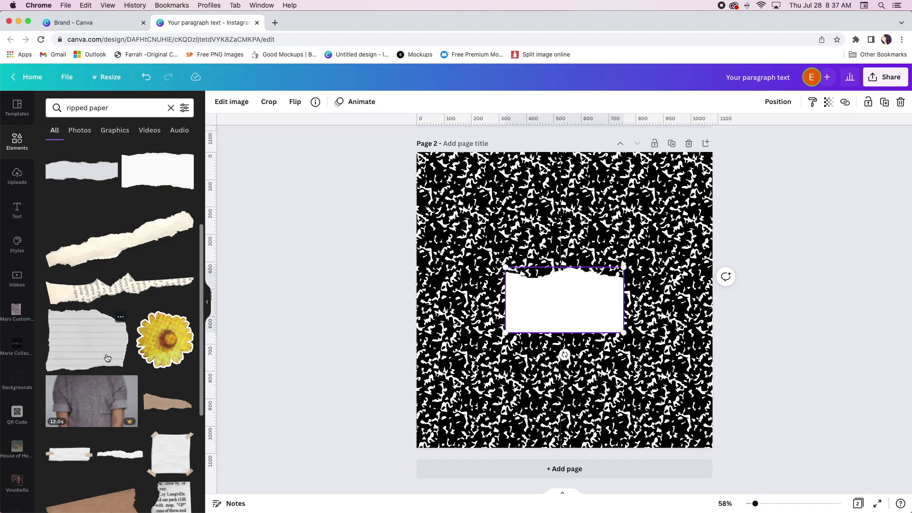
click(86, 298)
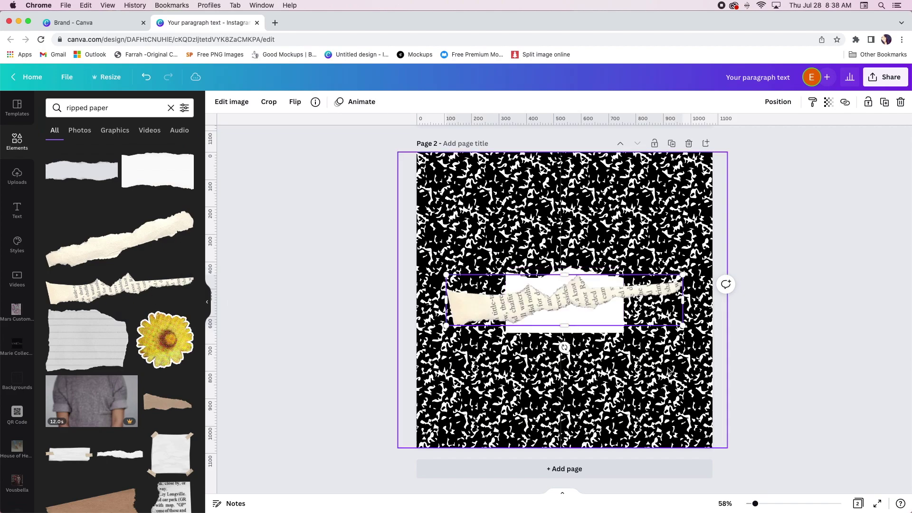
drag(548, 305, 511, 361)
drag(643, 385, 733, 403)
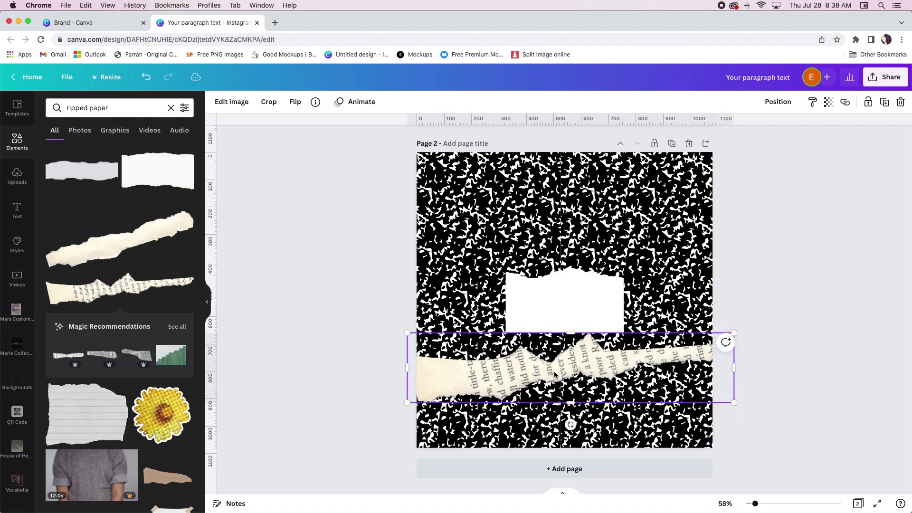
Step: Delete the newspaper strip and the small white torn-paper piece from the page
drag(555, 375, 585, 285)
key(Delete)
drag(590, 323, 521, 339)
key(Delete)
Step: Add the wide white torn paper with two ripped edges and enlarge it past the page width over the lower half
click(159, 172)
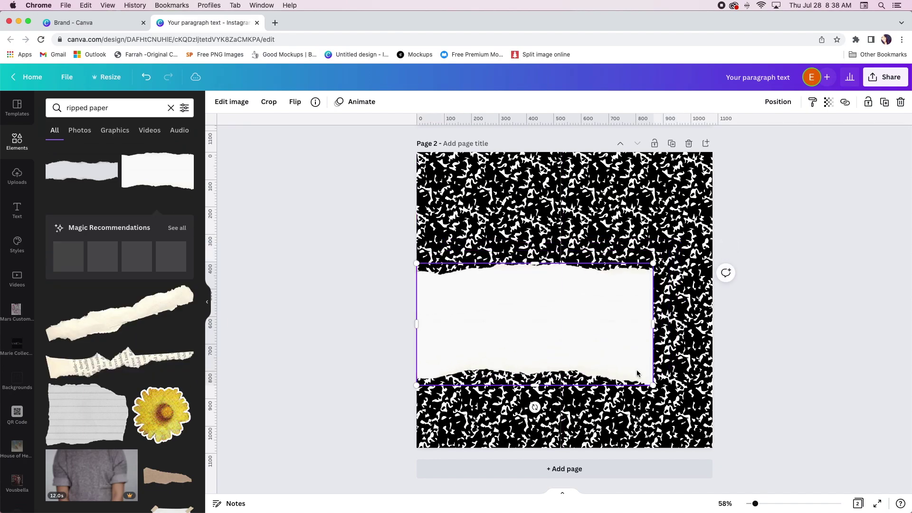
drag(653, 384, 715, 417)
drag(555, 335, 551, 370)
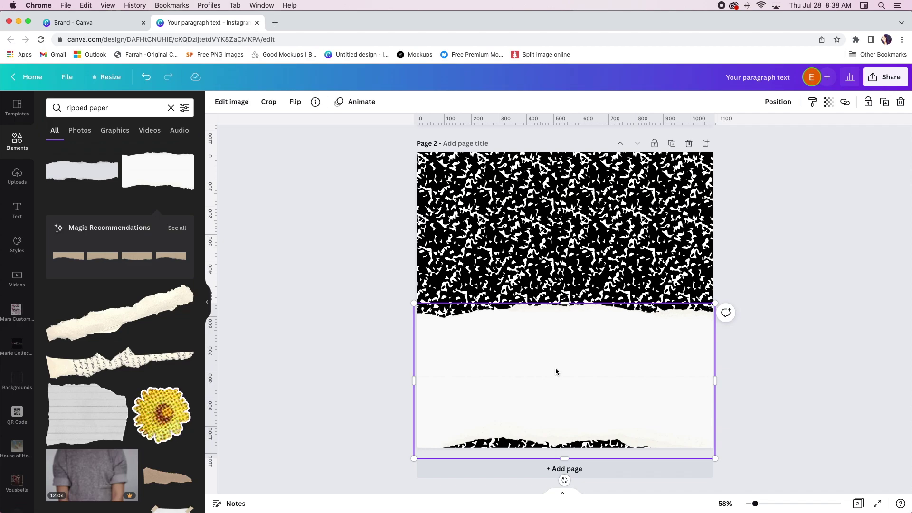
click(725, 464)
click(428, 324)
drag(414, 303, 394, 285)
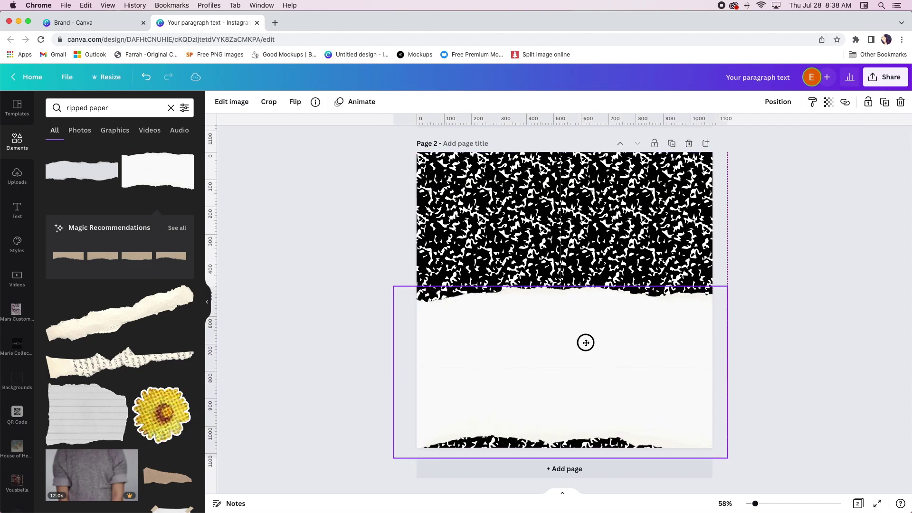
drag(602, 342, 620, 341)
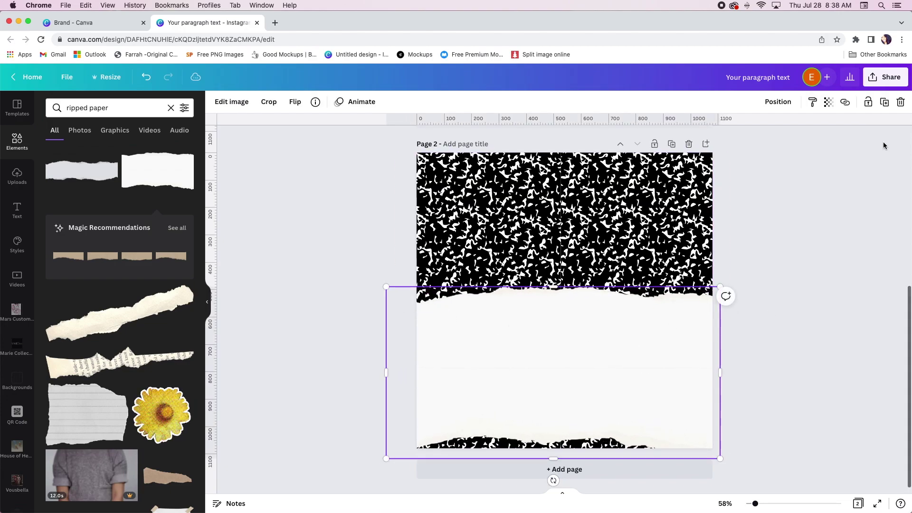
Step: Center the white torn paper horizontally on the page
click(778, 102)
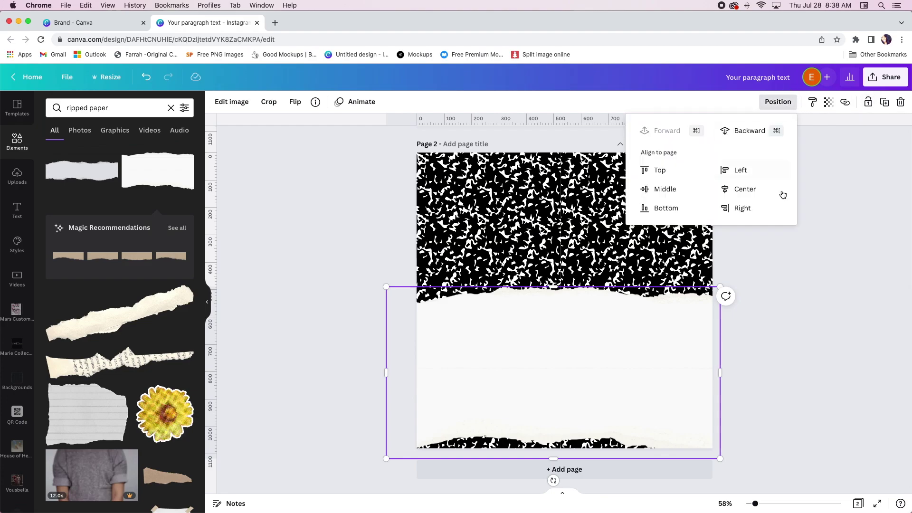
click(756, 190)
click(800, 406)
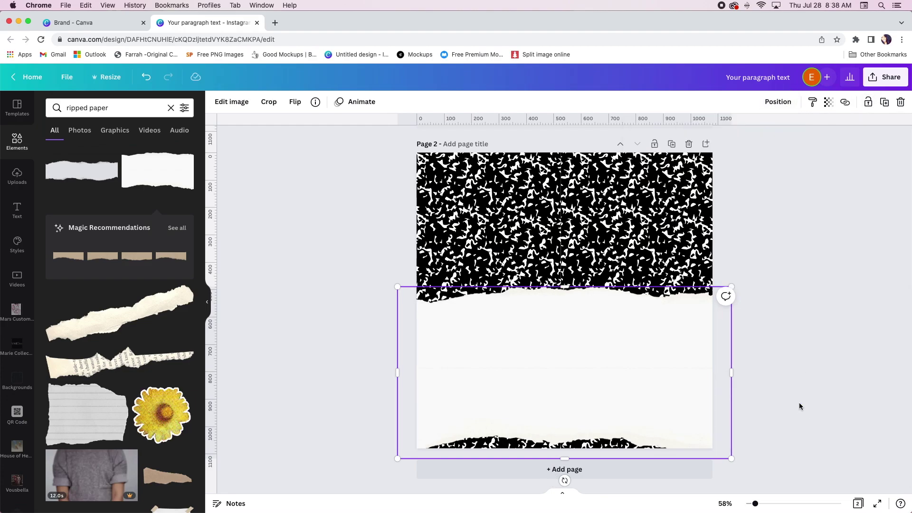
click(791, 389)
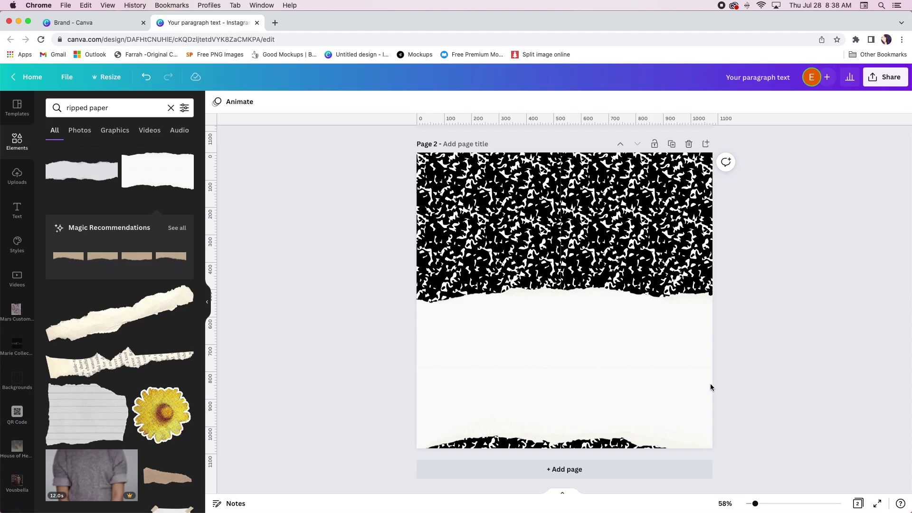
Step: Search the Elements library for "notebook paper"
click(95, 107)
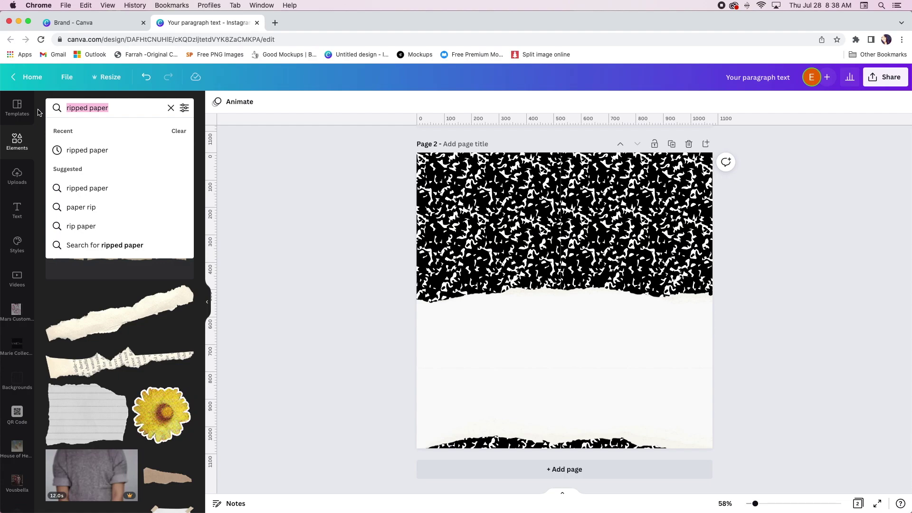
text(note)
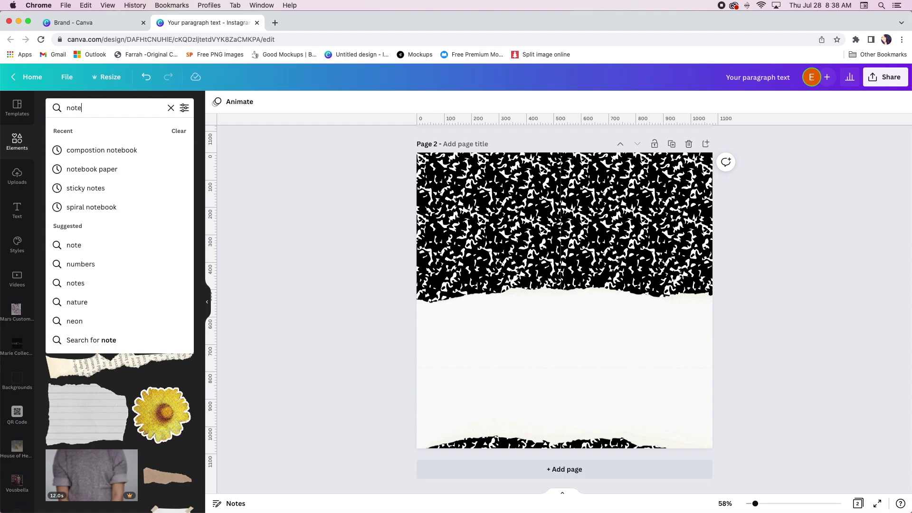
click(152, 170)
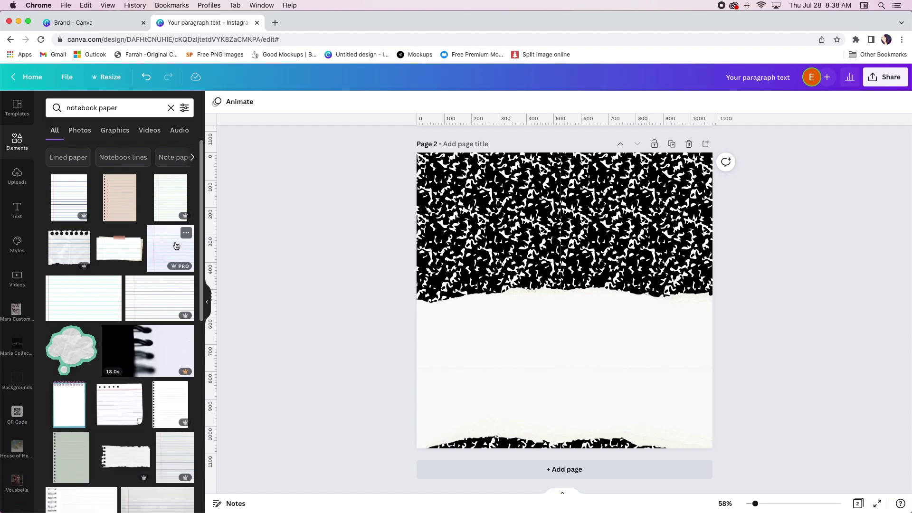
Step: Add the white lined sheet with punched holes and enlarge it to nearly full page height, centered on the page
scroll(170, 358, down, 1)
scroll(170, 357, down, 1)
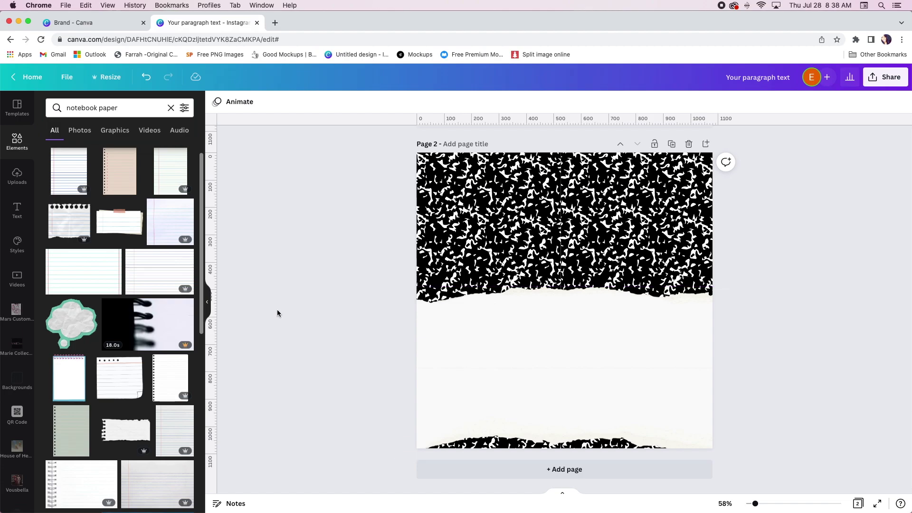
click(171, 380)
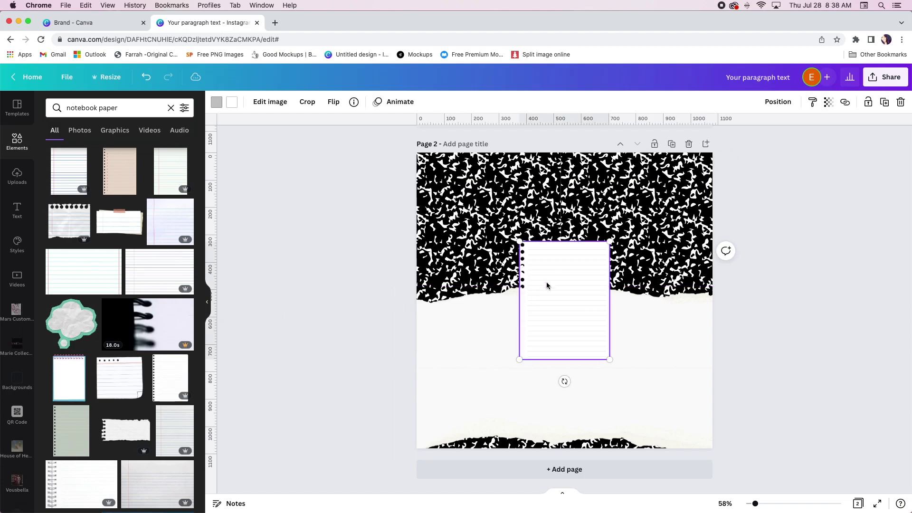
drag(519, 241, 464, 169)
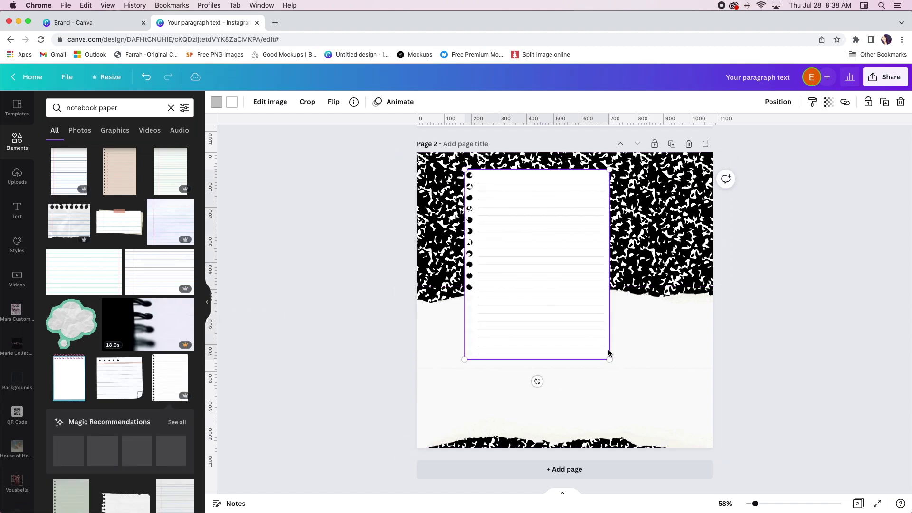
drag(614, 362, 674, 444)
drag(599, 362, 597, 360)
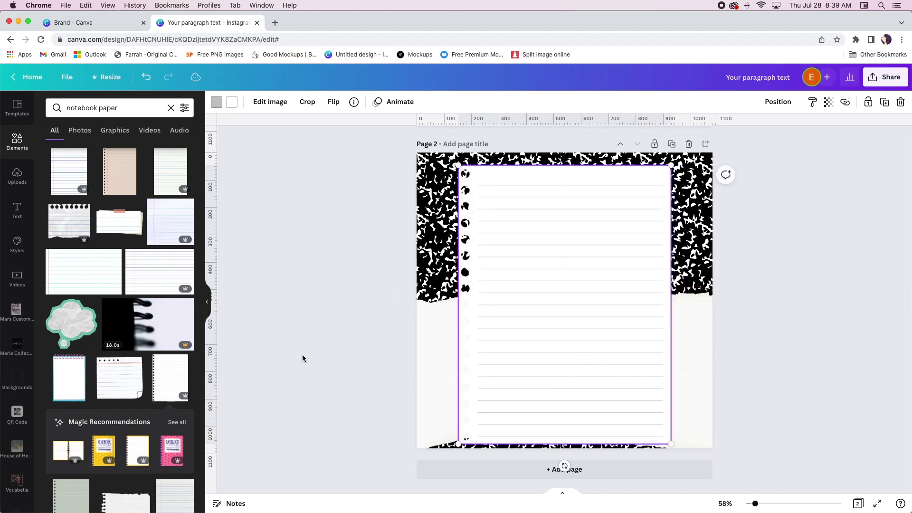
Step: Add the blue-lined notebook paper with a red margin and stretch it down past the page's lower edge, about 864 by 987
scroll(185, 387, down, 3)
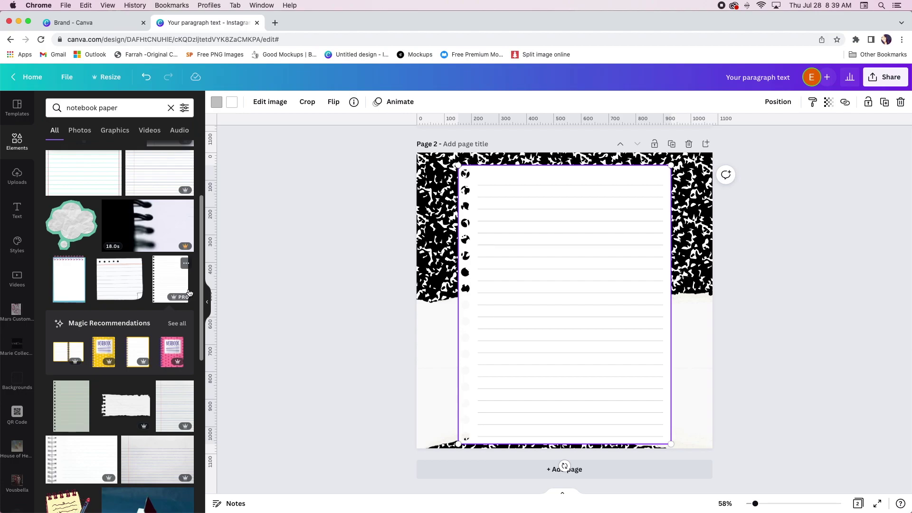
scroll(188, 292, up, 2)
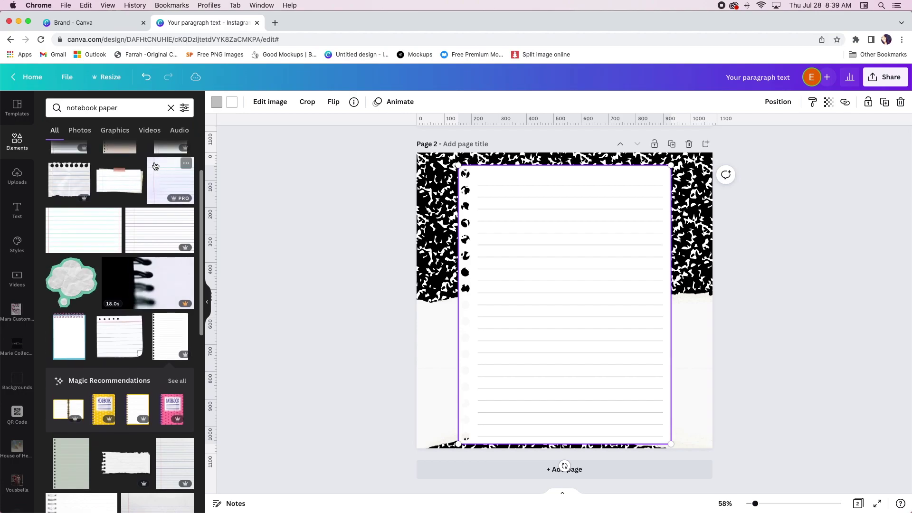
click(154, 166)
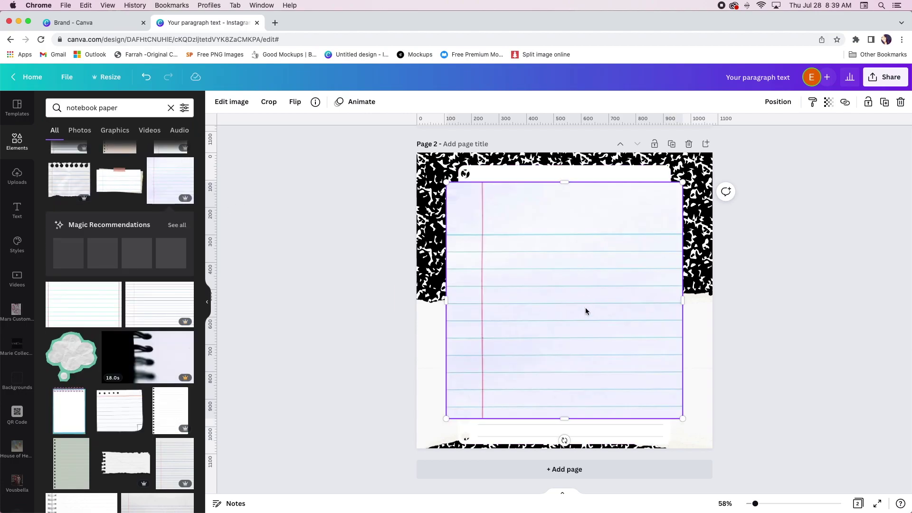
drag(564, 419, 563, 452)
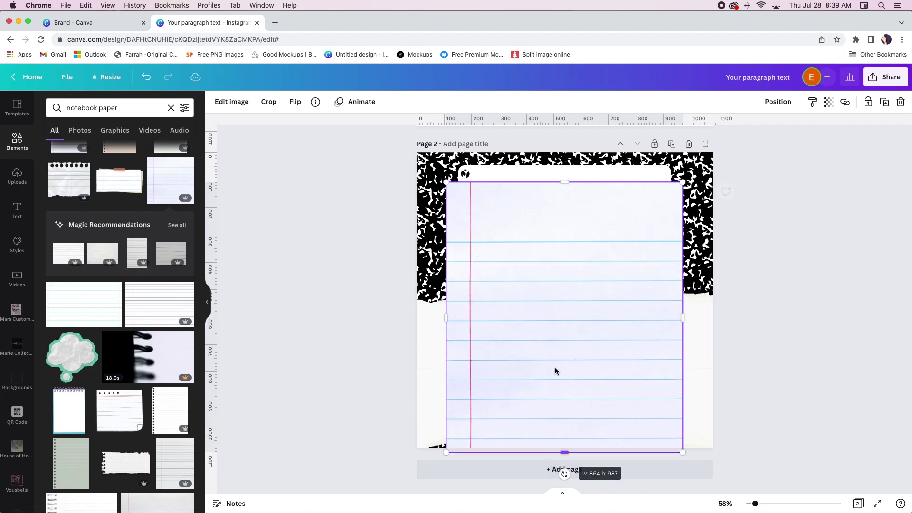
Step: Reposition the blue-lined paper image within its crop frame, shifting the red margin line further right
double_click(546, 302)
drag(509, 323, 543, 321)
click(340, 344)
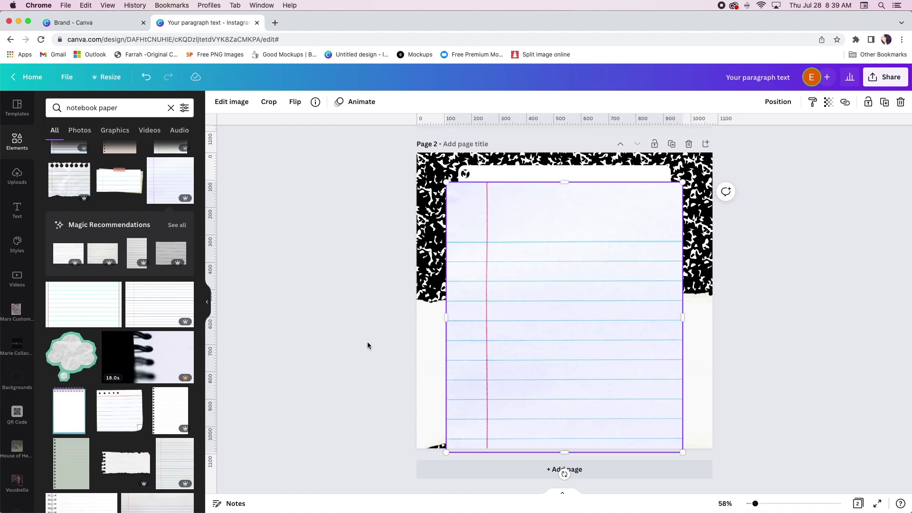
Step: Move the blue-lined paper aside and delete the white hole-punched sheet beneath it
drag(555, 335, 631, 332)
click(498, 321)
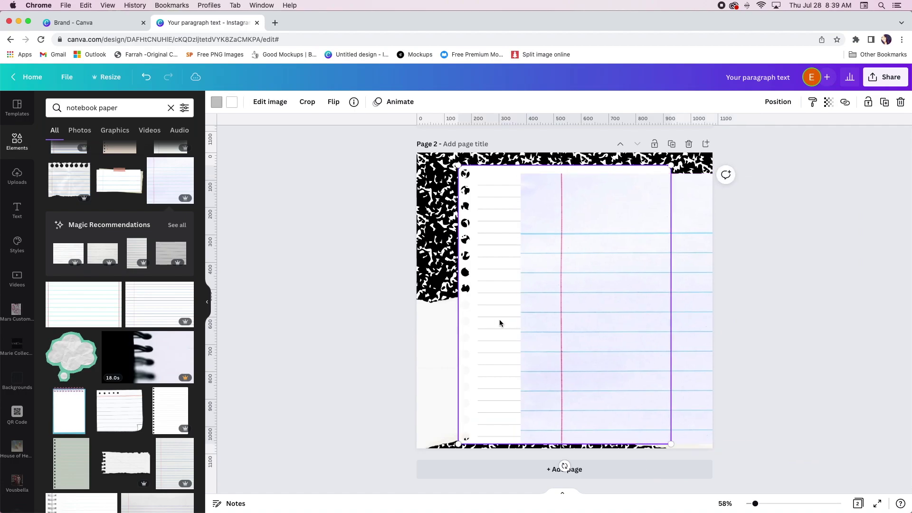
click(277, 101)
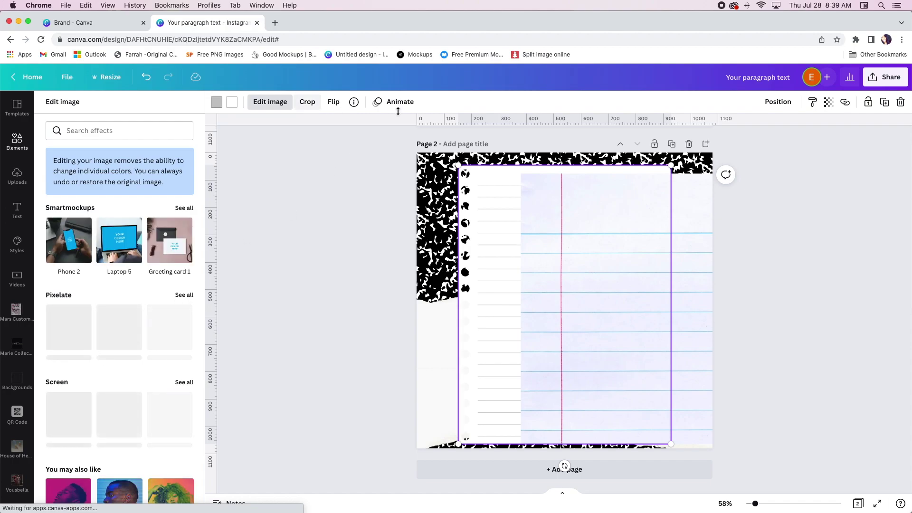
key(Delete)
Step: Move the blue-lined paper back to the middle of the page, with the composition notebook background showing above and below it
drag(531, 187, 512, 187)
drag(432, 253, 543, 242)
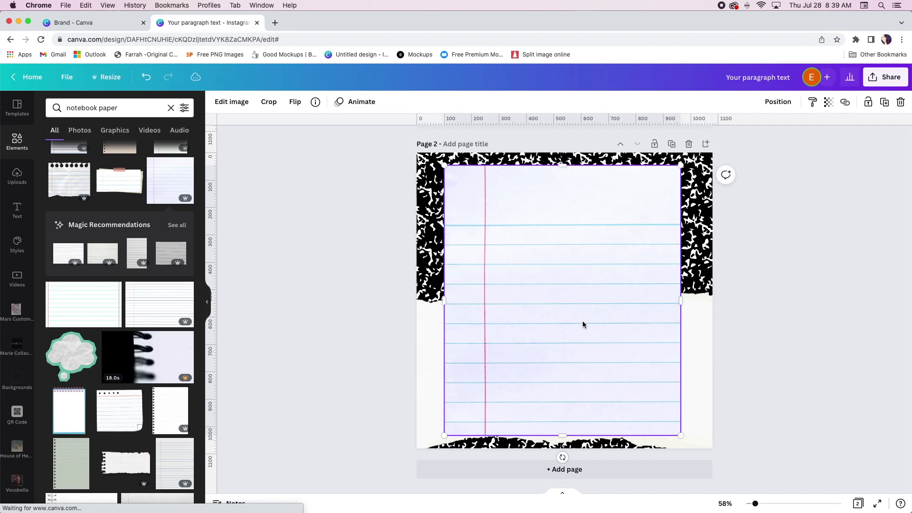
click(333, 320)
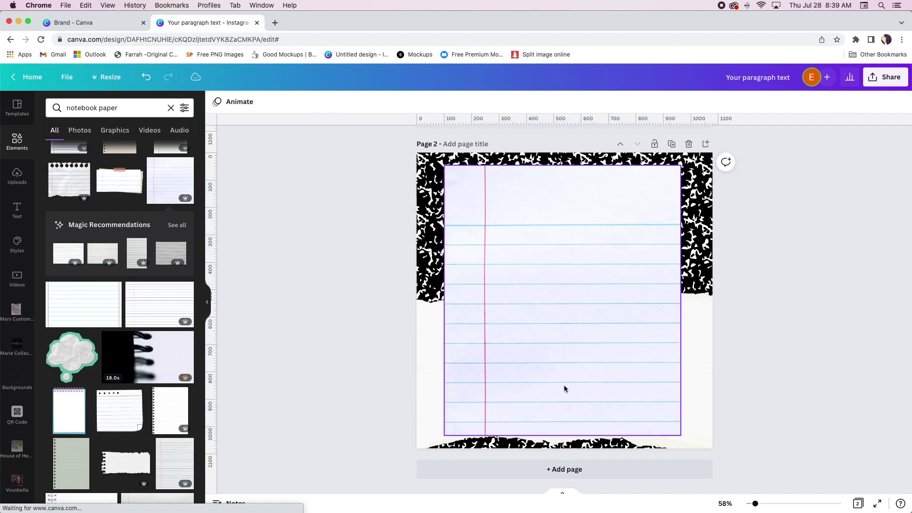
Step: Enlarge the blue-lined paper so it reaches the page's lower edge, and reposition it around the page's center
click(597, 398)
drag(563, 434, 565, 449)
drag(634, 283, 689, 301)
drag(594, 299, 591, 300)
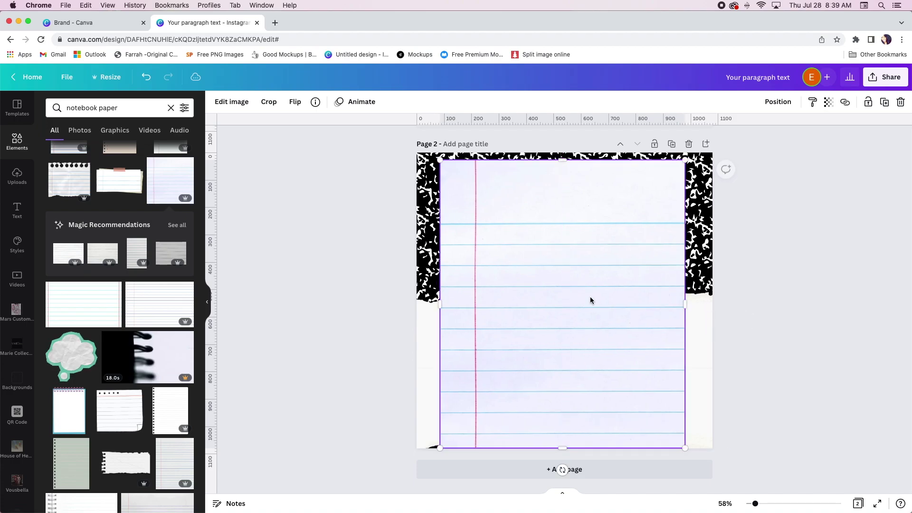
click(778, 316)
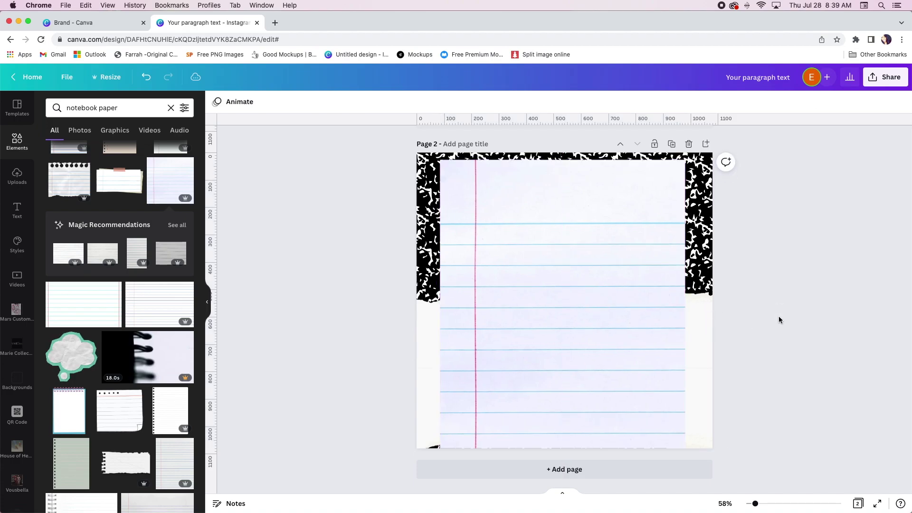
Step: Shrink the blue-lined paper slightly so its lower edge sits inside the page, and center it
click(498, 421)
drag(441, 449, 440, 441)
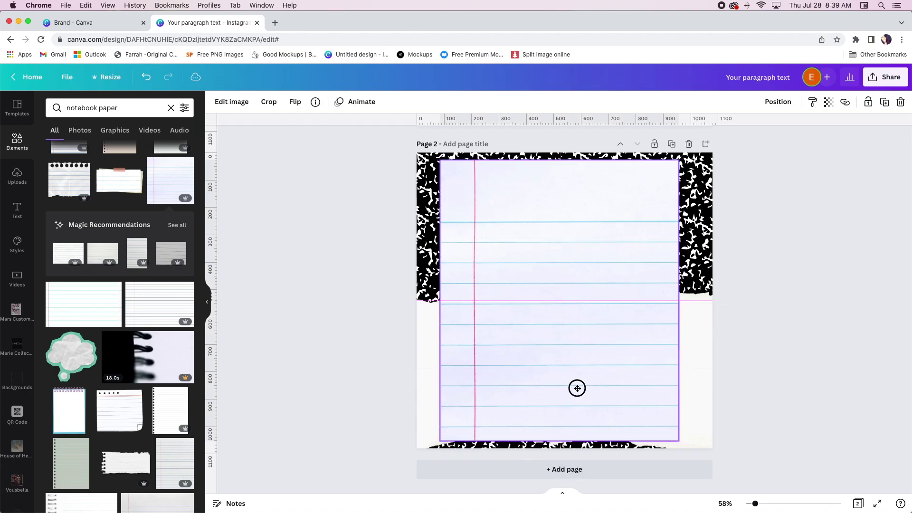
drag(577, 388, 580, 389)
click(823, 393)
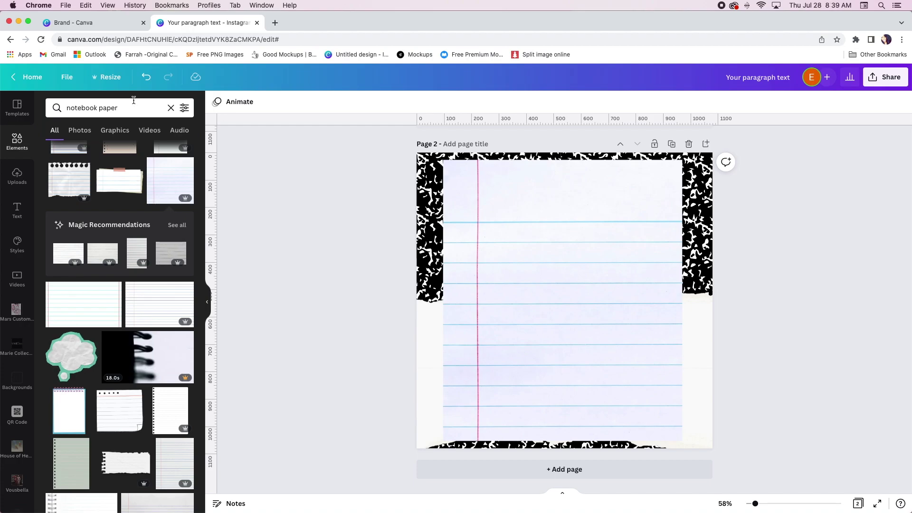
Step: Add a heading text box over the middle of the lined paper and enlarge it to font size 95.4
click(171, 108)
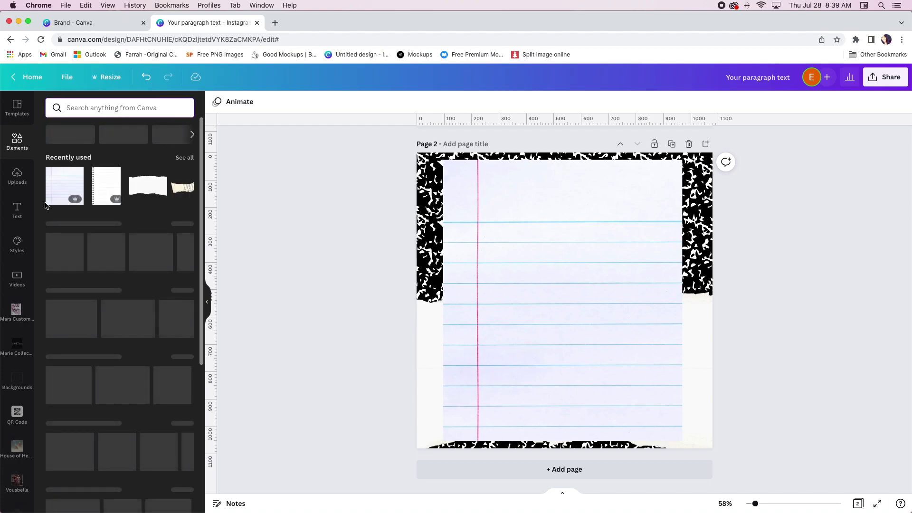
click(22, 214)
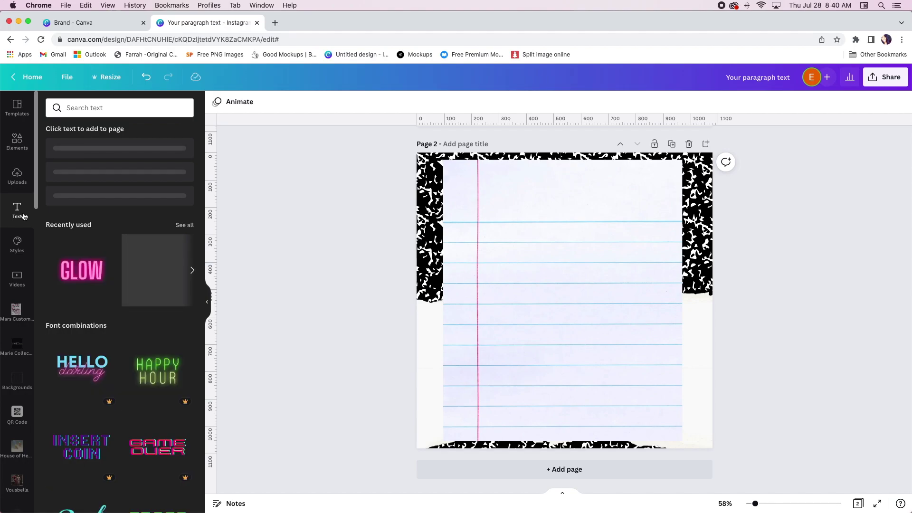
click(116, 108)
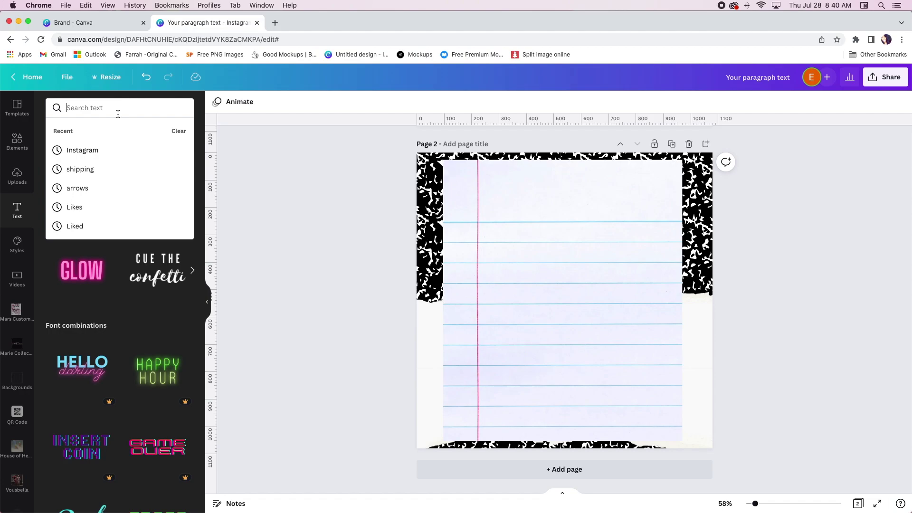
click(17, 209)
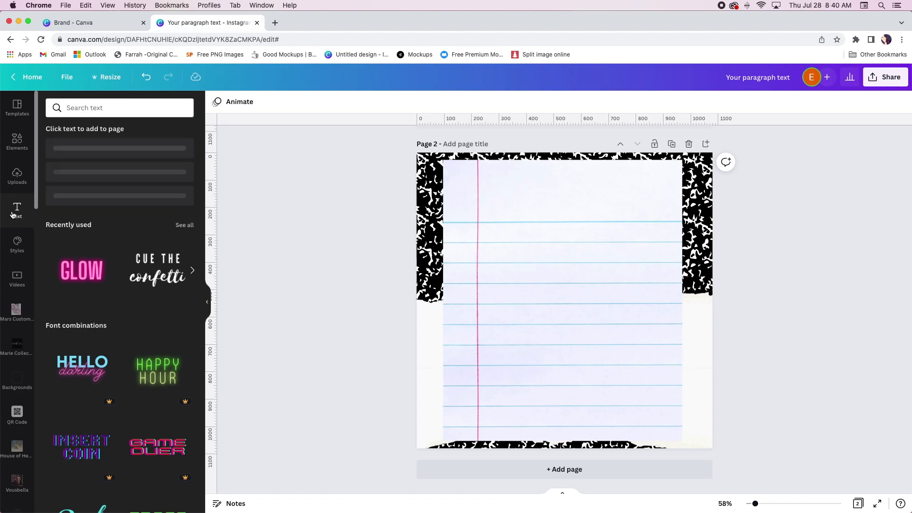
click(84, 155)
drag(532, 291, 464, 278)
drag(596, 307, 655, 319)
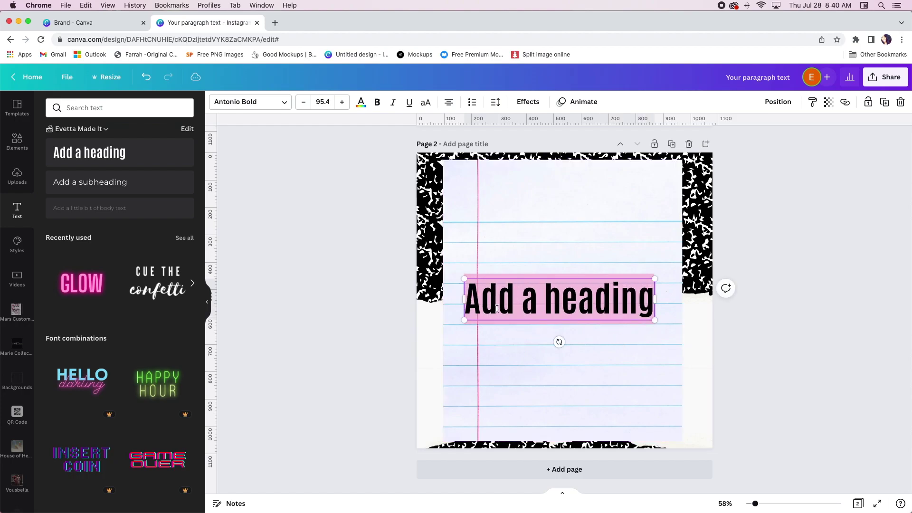
Step: Change the heading's font to CF Back to School Regular and replace its text with "BACK"
click(287, 103)
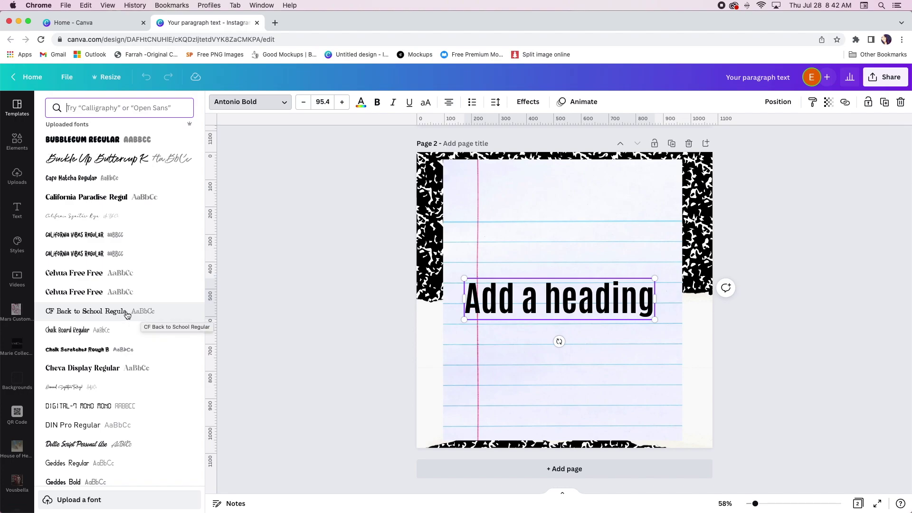
click(61, 314)
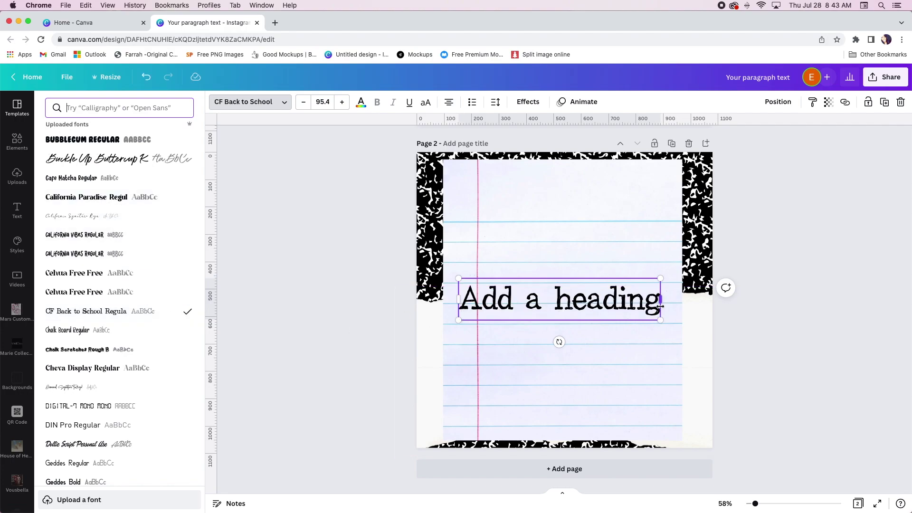
drag(513, 302, 572, 301)
drag(659, 301, 460, 303)
text(BACK)
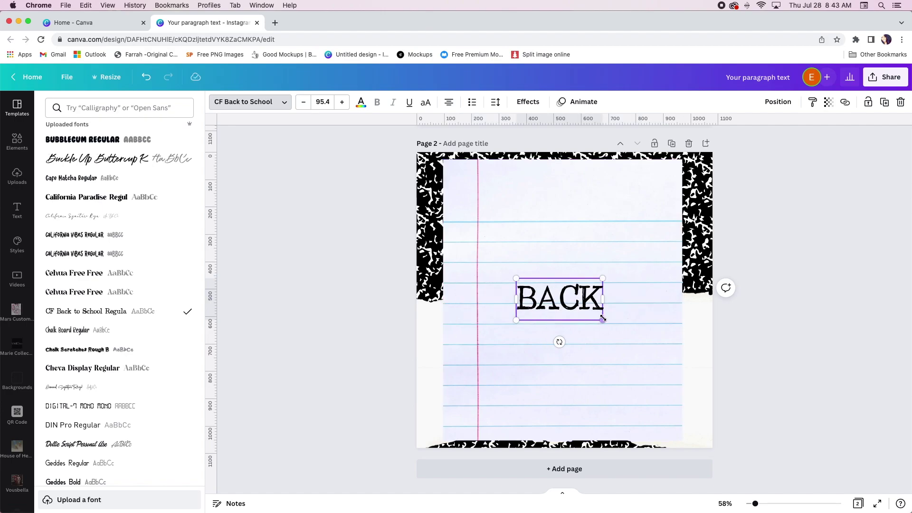
Step: Enlarge the BACK heading to font size 176 and move it to the top of the lined paper
drag(602, 318, 745, 389)
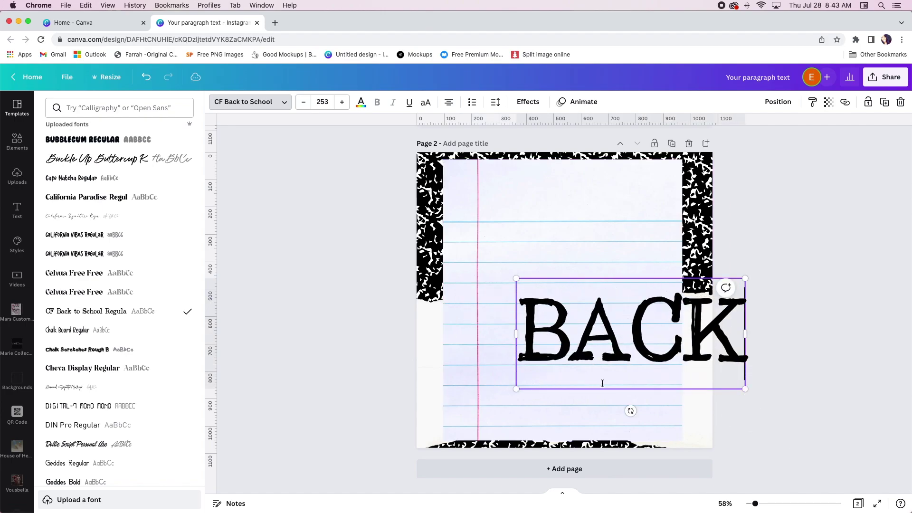
drag(608, 390, 518, 313)
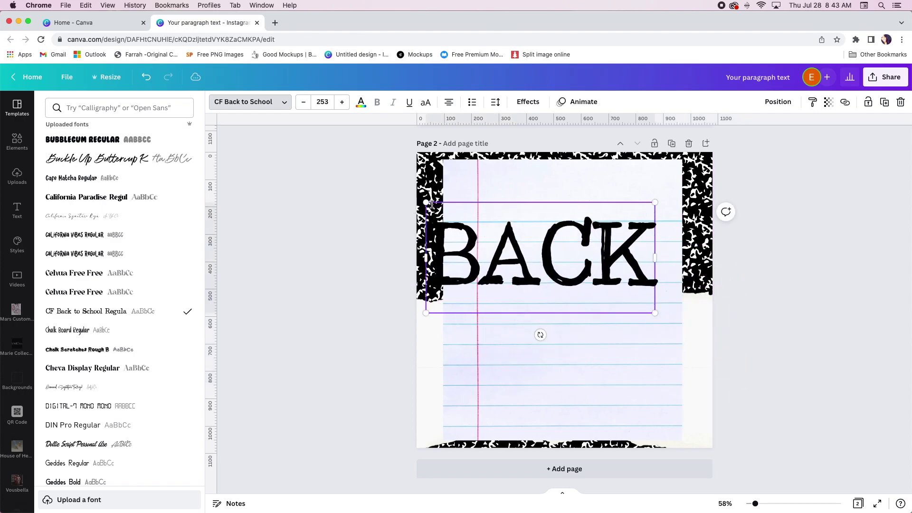
drag(426, 203, 495, 236)
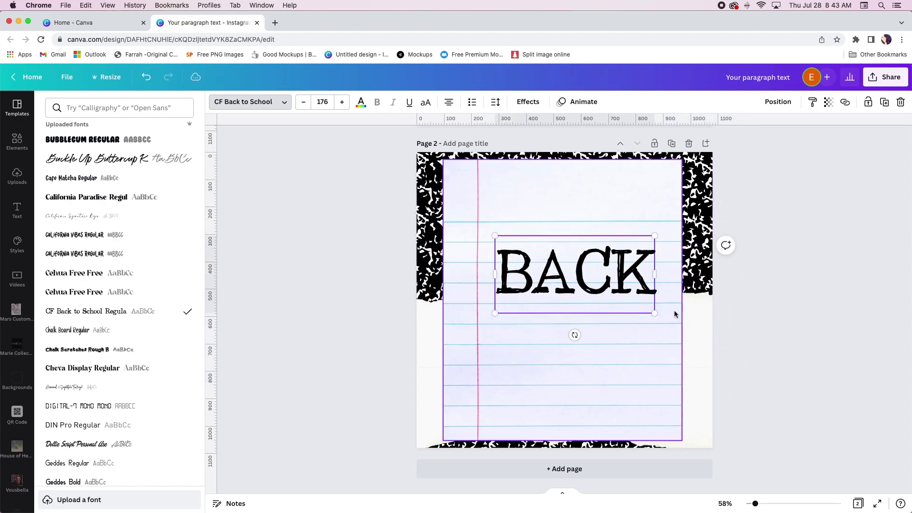
drag(627, 313, 615, 229)
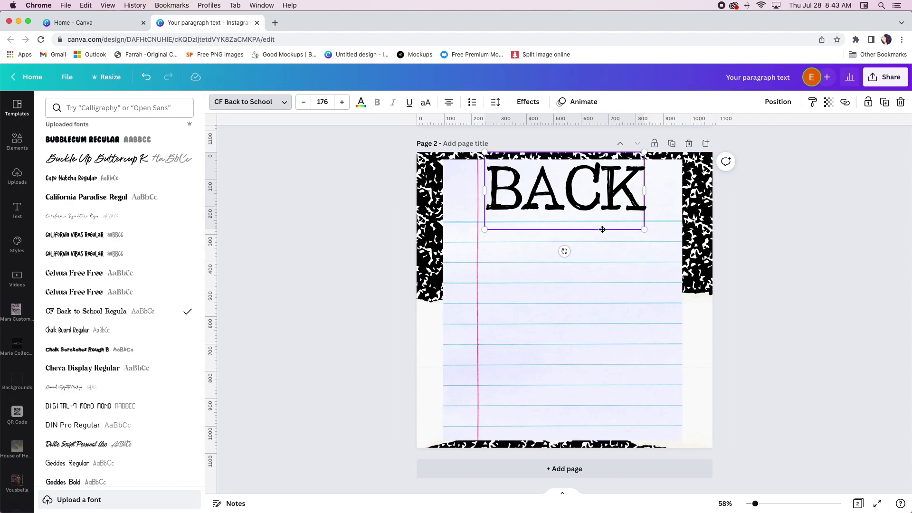
Step: Duplicate the BACK heading and place the copy directly below the original
click(884, 101)
drag(613, 220, 611, 301)
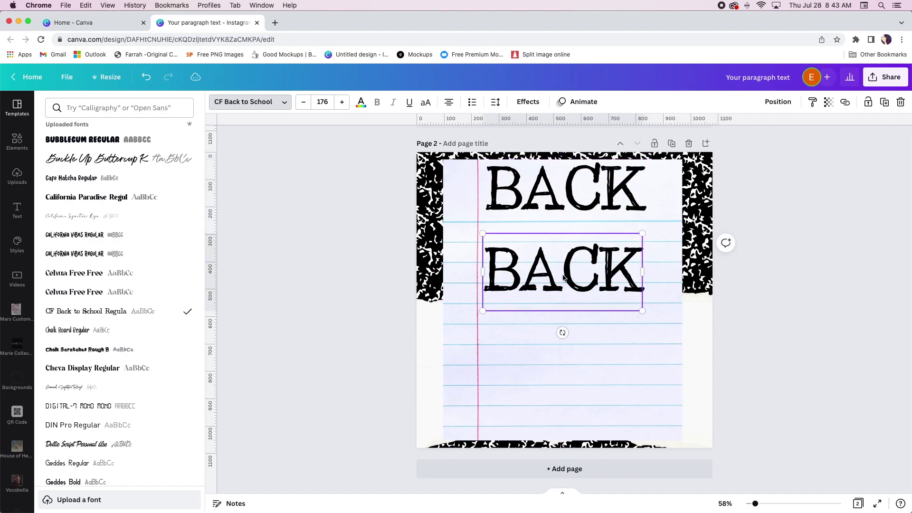
Step: Replace the lower heading's text with "SCHOOL" in capitals and reduce it to font size 165
double_click(529, 275)
text(SC)
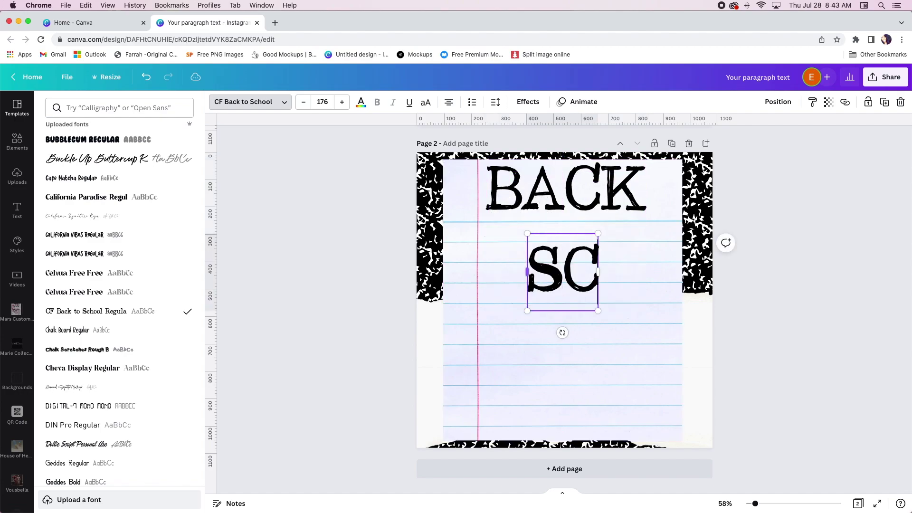
text(hhol)
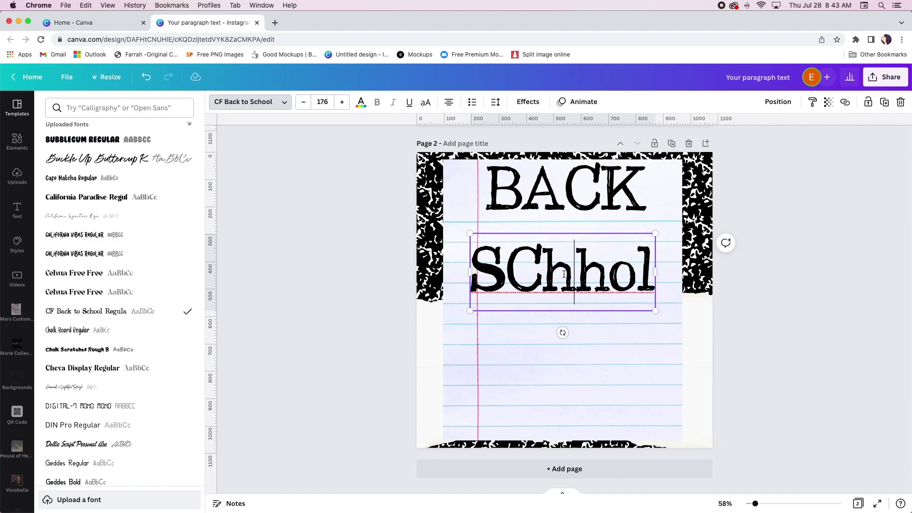
drag(552, 271, 653, 271)
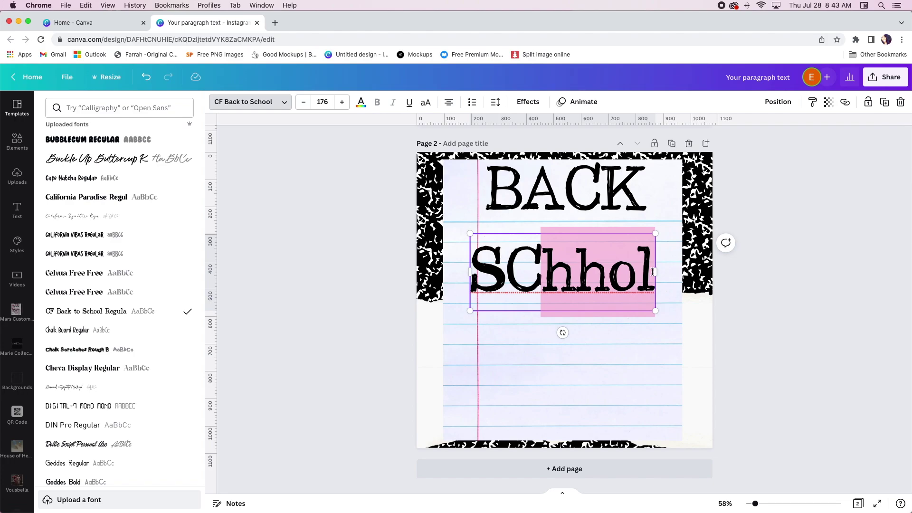
text(hool)
drag(544, 271, 646, 272)
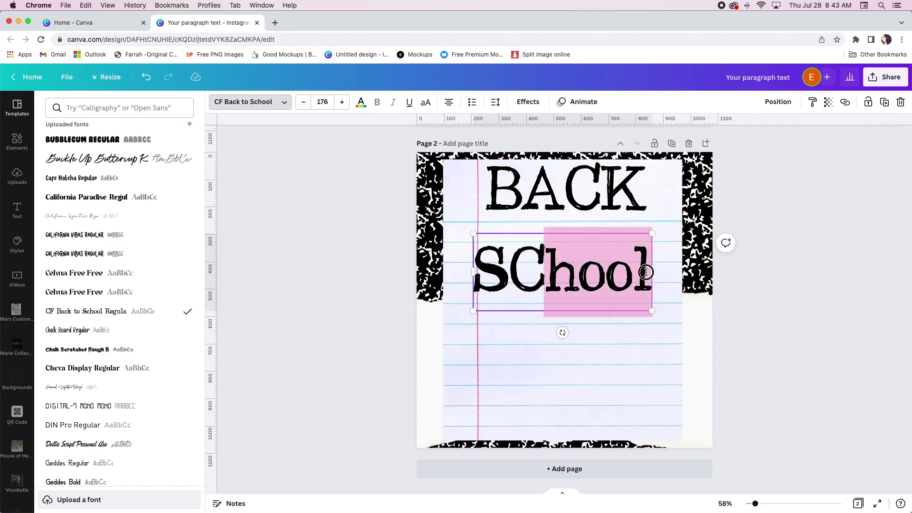
text(H)
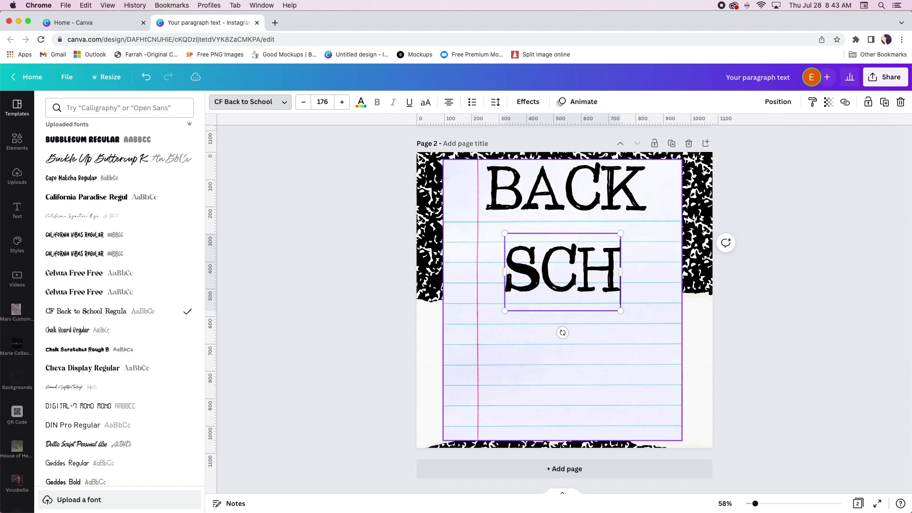
text(OOL)
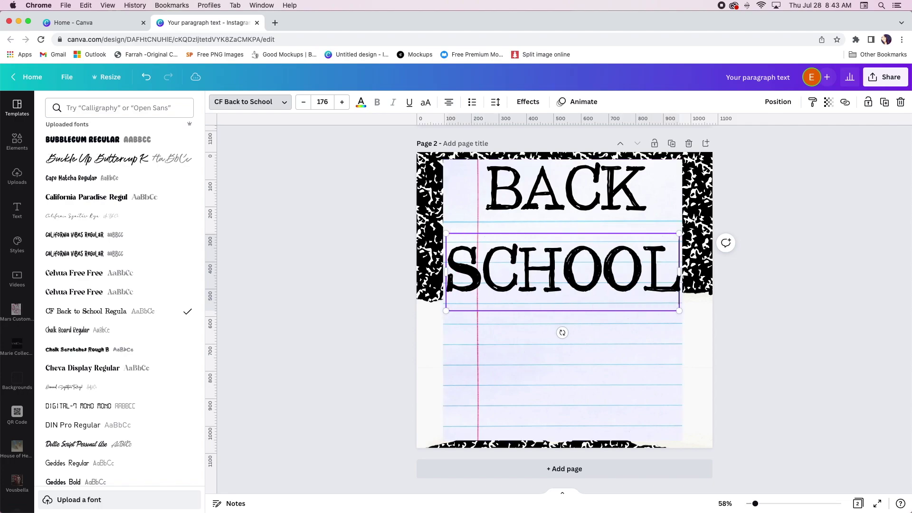
drag(457, 303, 460, 302)
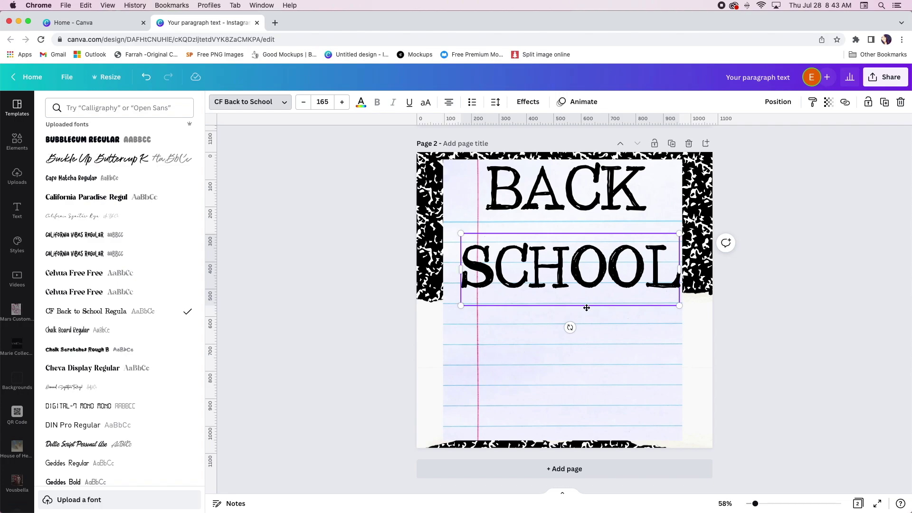
Step: Compare the font sizes of the BACK and SCHOOL headings
click(635, 206)
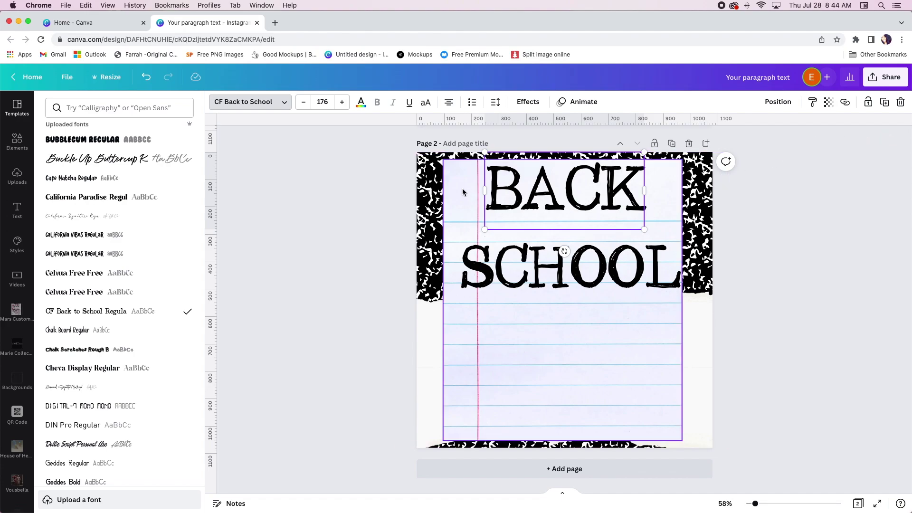
click(566, 280)
click(542, 204)
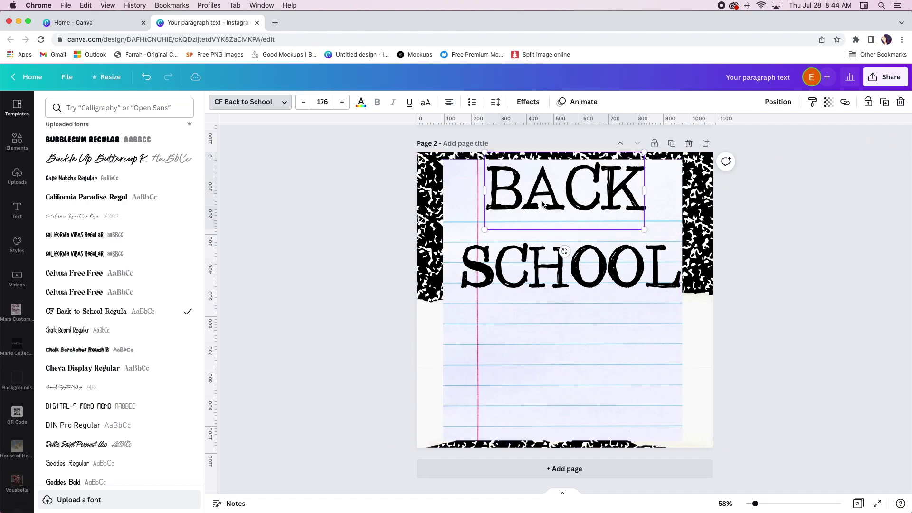
click(583, 274)
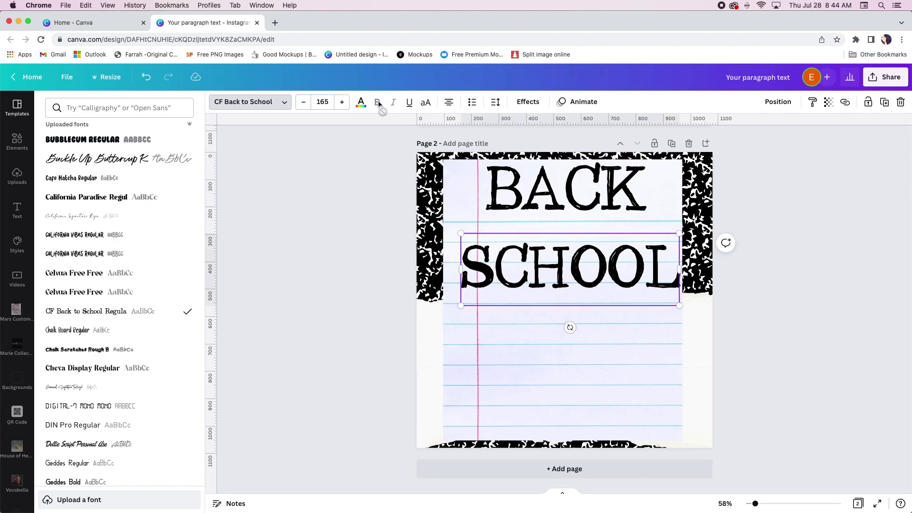
click(513, 170)
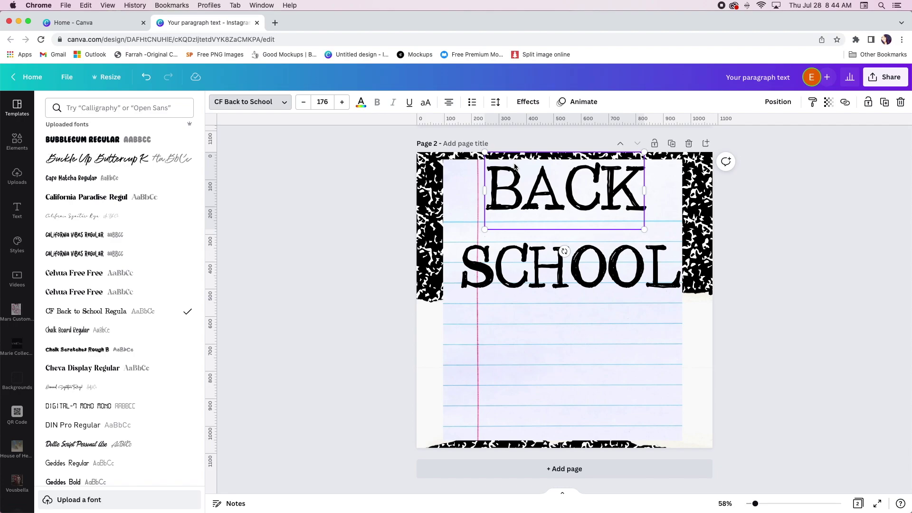
click(541, 250)
Step: Try the BACK heading at font size 179, and restore it to 176
click(525, 197)
drag(484, 228, 482, 231)
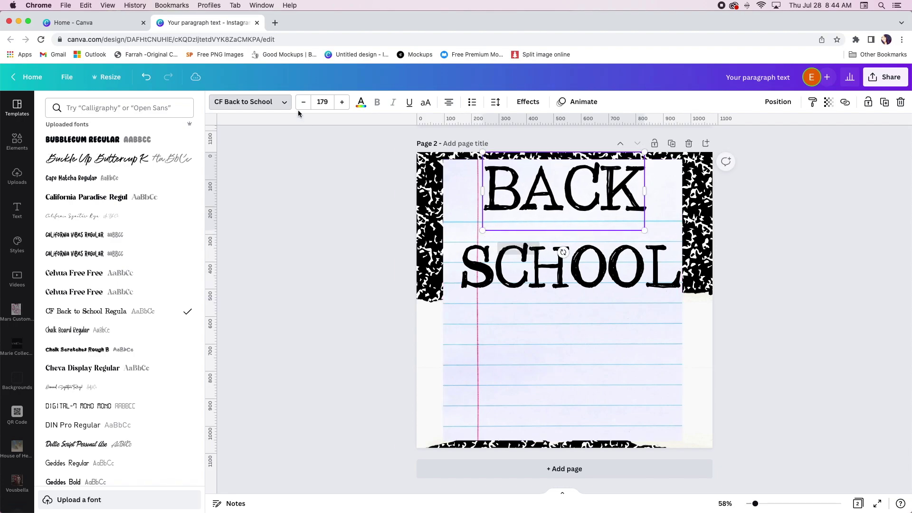
click(332, 104)
text(17)
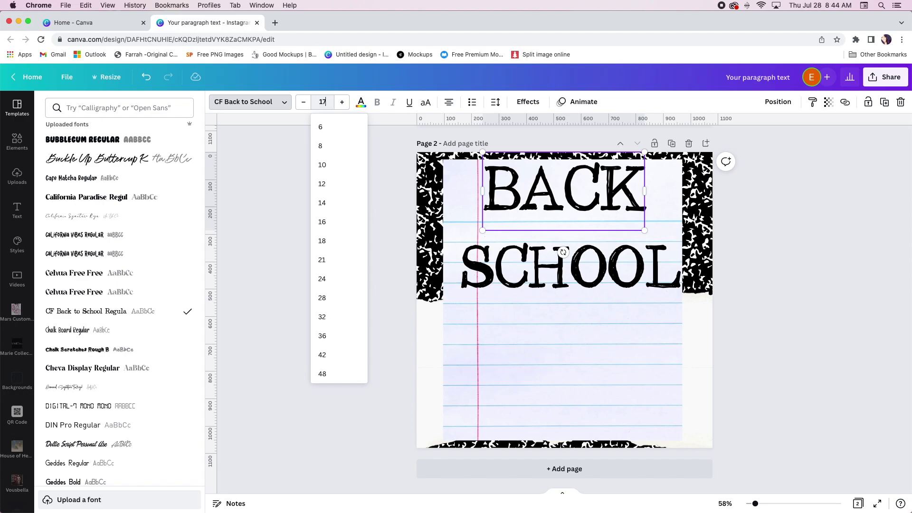
text(6)
key(Return)
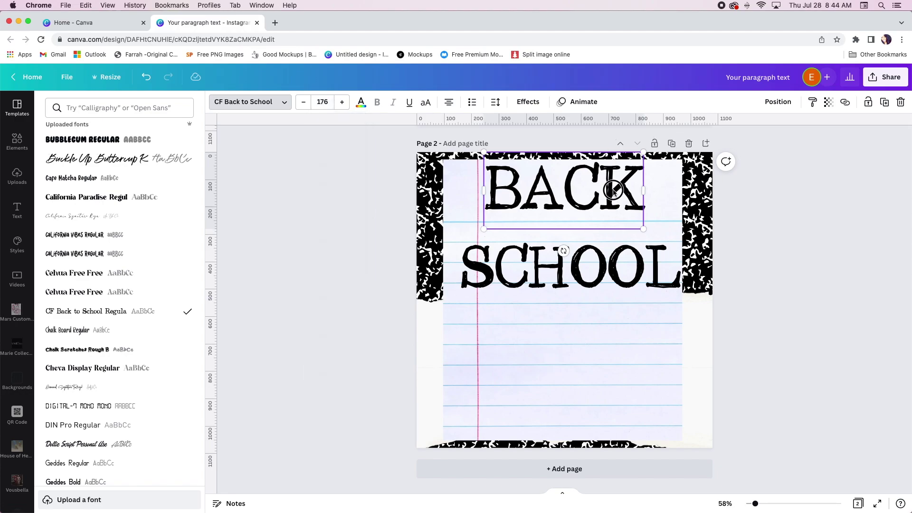
Step: Bring the BACK and SCHOOL headings closer together, and place a copy of SCHOOL below them reading "2"
drag(613, 190, 611, 193)
click(630, 259)
drag(628, 261, 594, 331)
click(884, 101)
double_click(594, 331)
text(2)
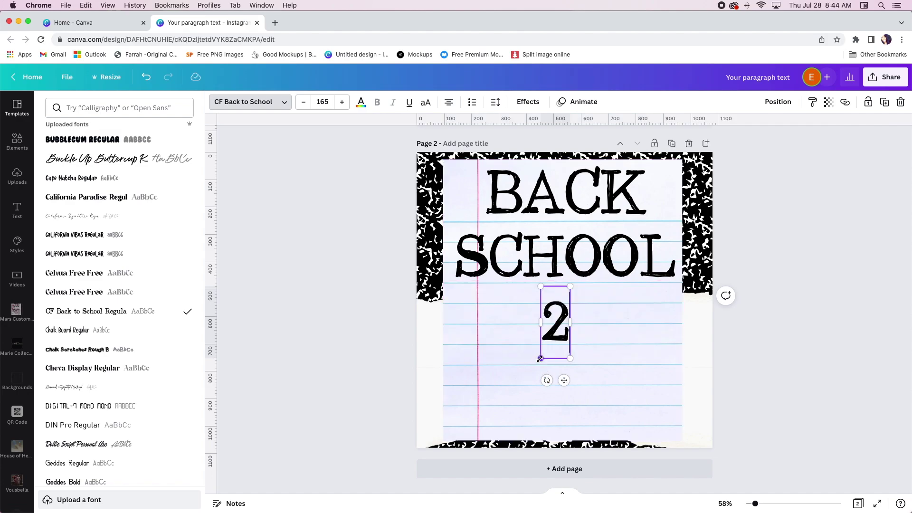
Step: Enlarge the "2" to font size 312 with a slight clockwise tilt, and centre it horizontally over the BACK and SCHOOL headings
click(505, 363)
click(557, 354)
drag(540, 358, 527, 444)
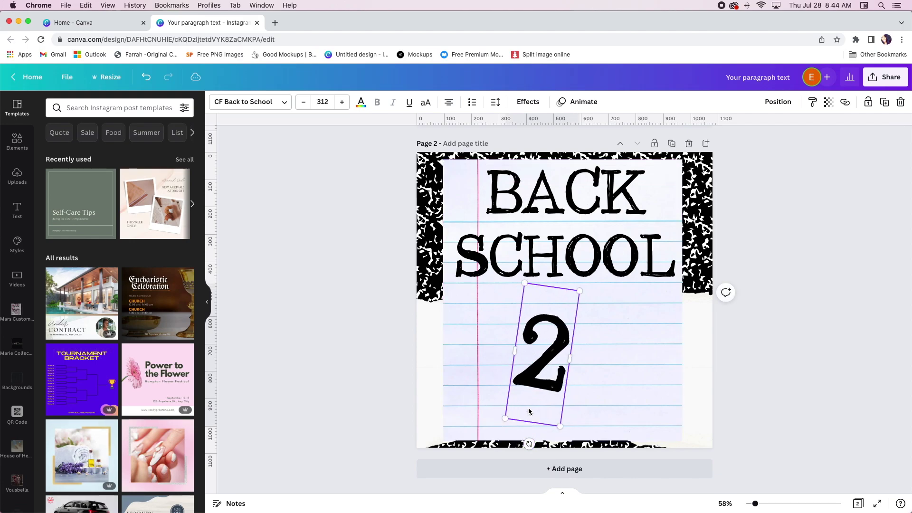
drag(537, 384, 561, 261)
click(786, 100)
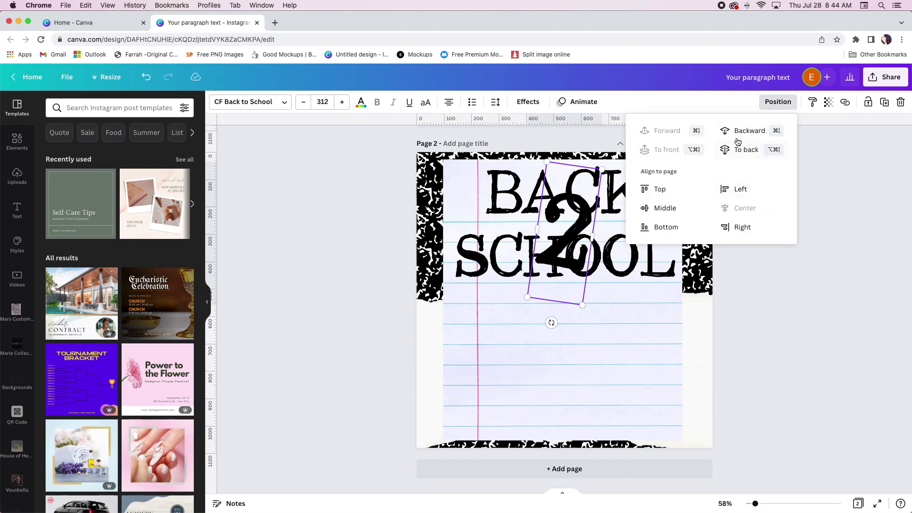
click(751, 254)
click(567, 445)
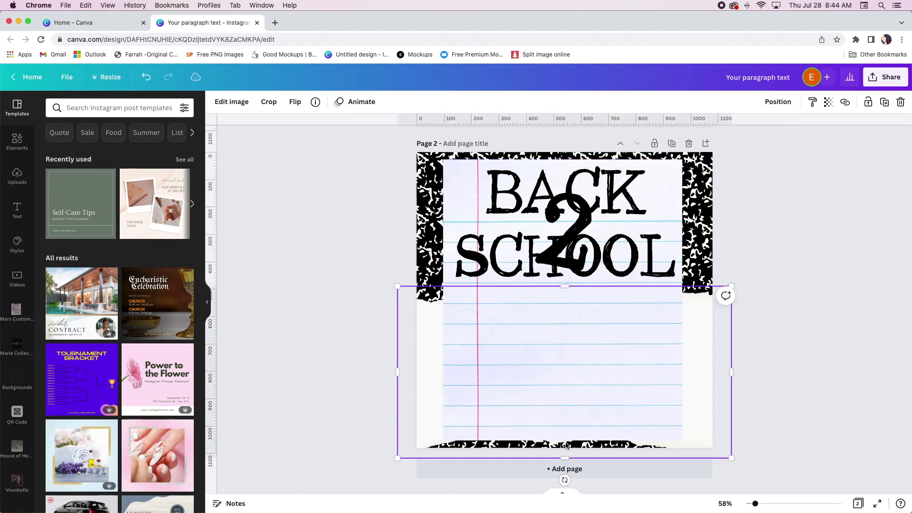
click(793, 297)
Step: Recolour the BACK and SCHOOL headings with the light mint green from the document colours
click(639, 188)
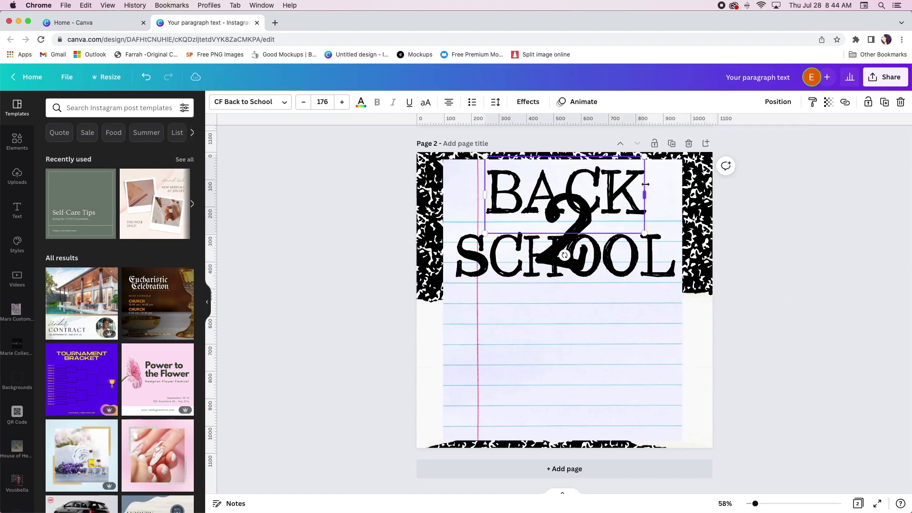
click(360, 101)
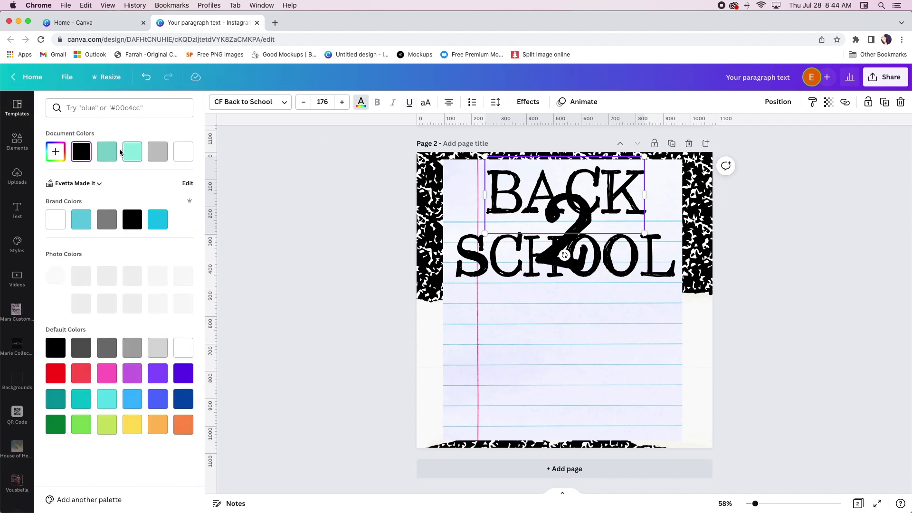
click(113, 152)
key(Tab)
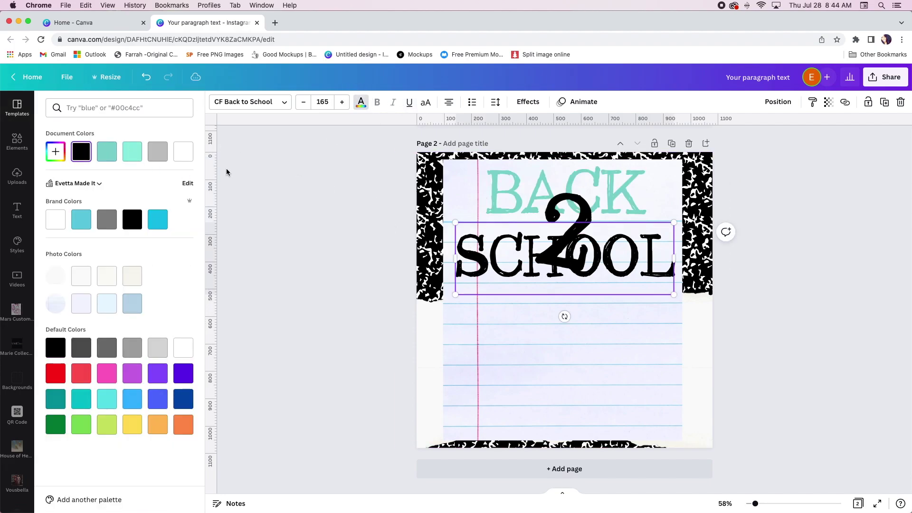
click(134, 153)
key(Tab)
key(Tab)
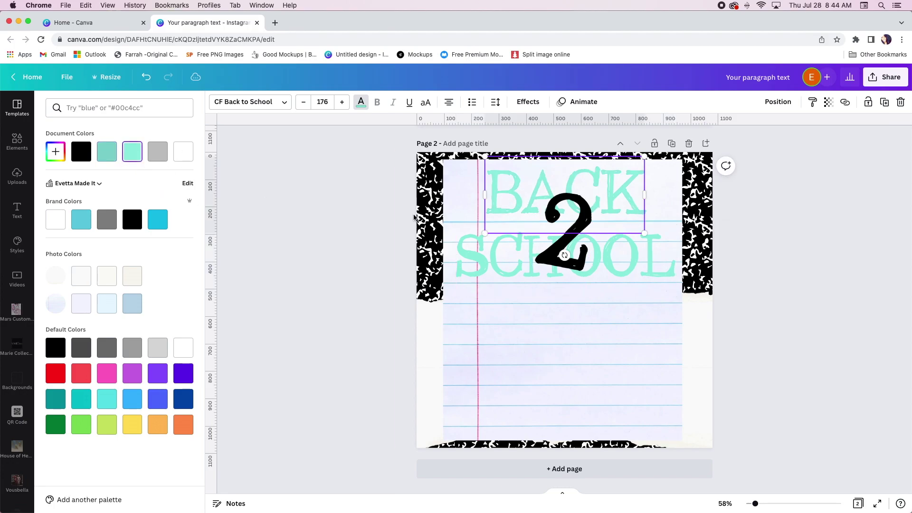
Step: Recolour the "2" light grey from the document colours and shrink it to font size 223
click(570, 214)
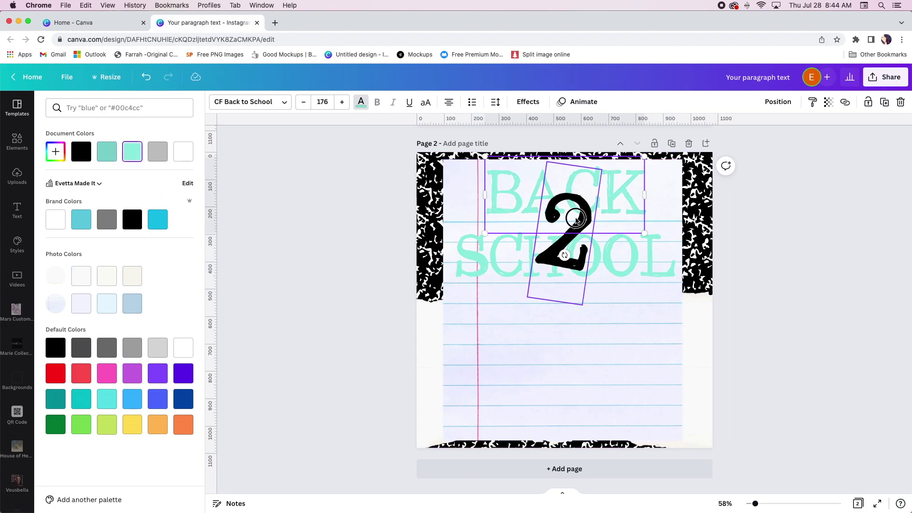
click(167, 154)
drag(583, 309, 560, 269)
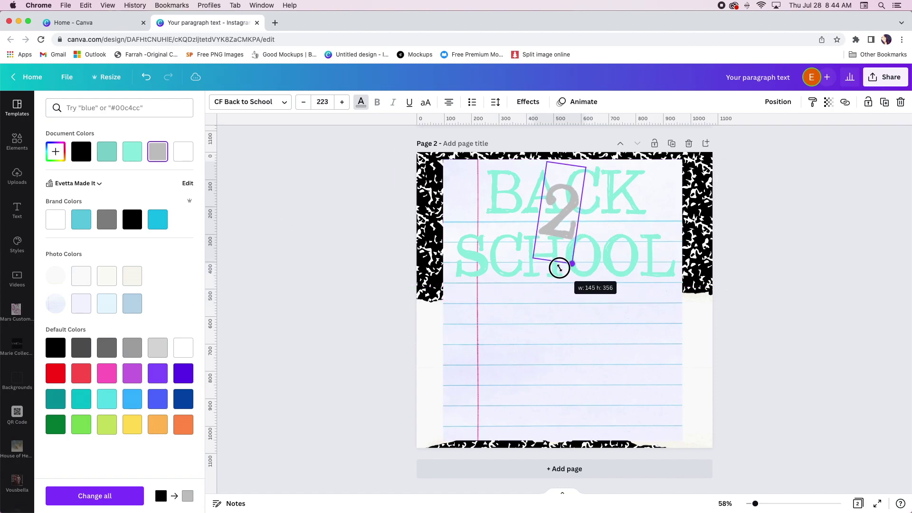
Step: Move the grey "2" to the end of BACK so it overlaps the K and the end of SCHOOL
drag(571, 238, 653, 218)
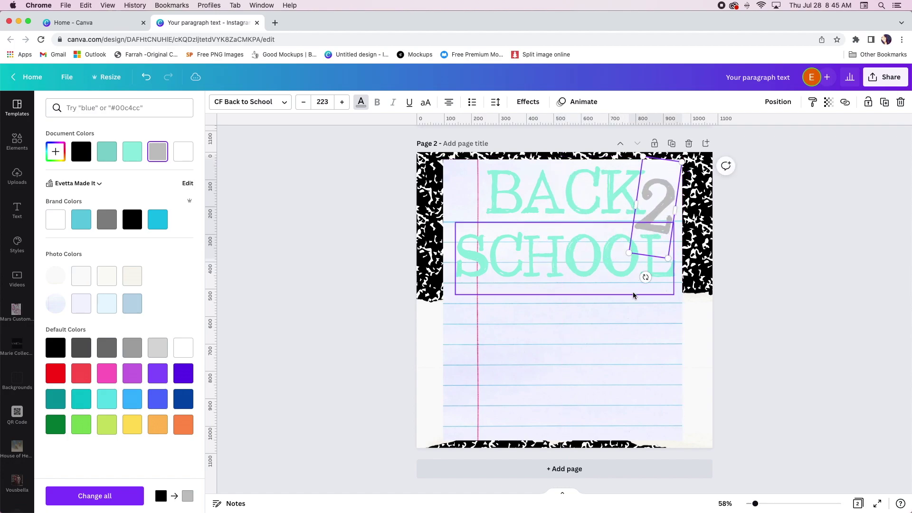
drag(637, 211, 657, 207)
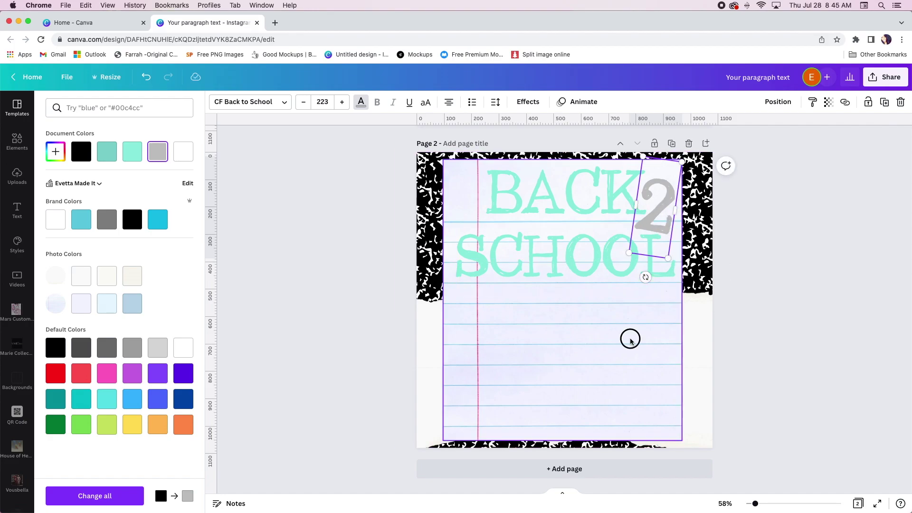
click(630, 340)
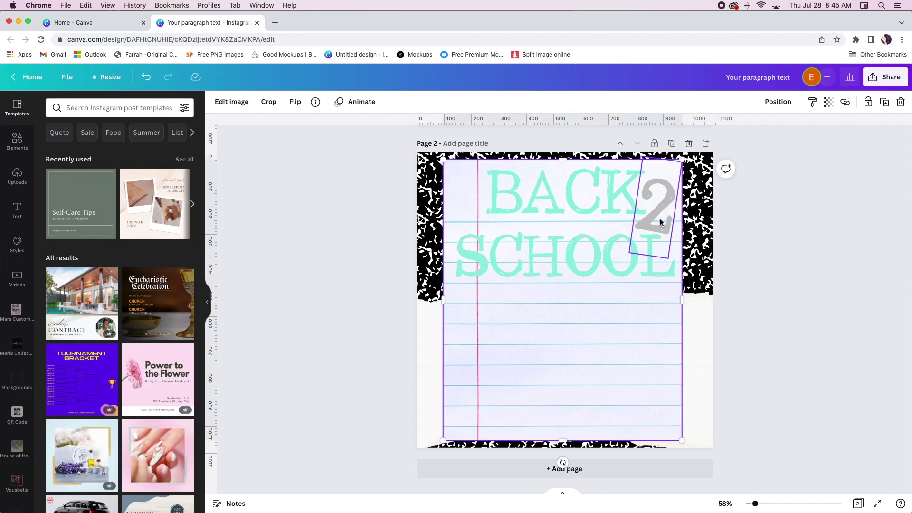
mouse_move(655, 225)
mouse_down()
mouse_move(554, 241)
mouse_move(647, 222)
mouse_up()
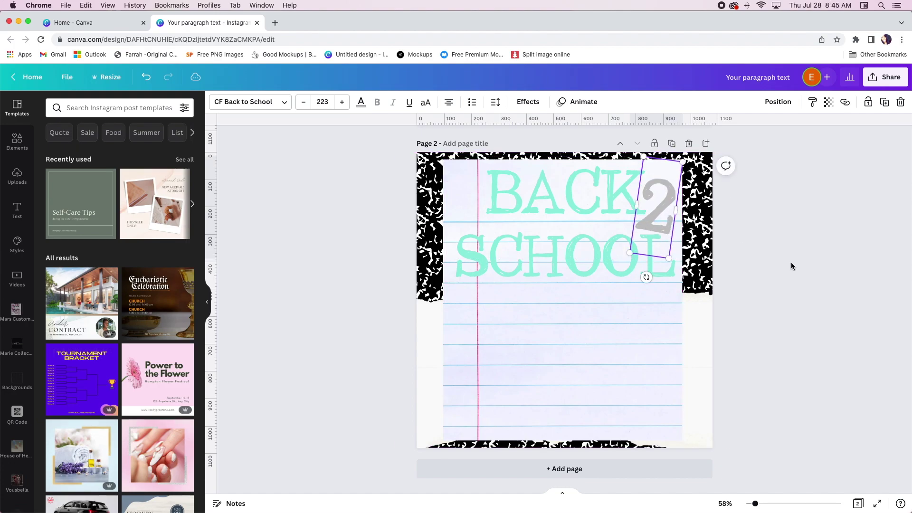
click(383, 291)
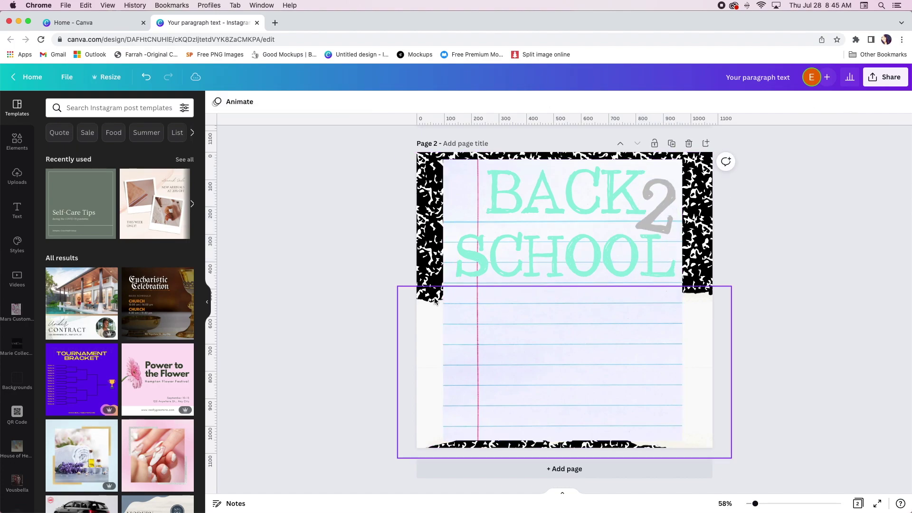
Step: Move the SCHOOL heading up until it sits directly beneath BACK
drag(584, 264, 583, 246)
click(563, 297)
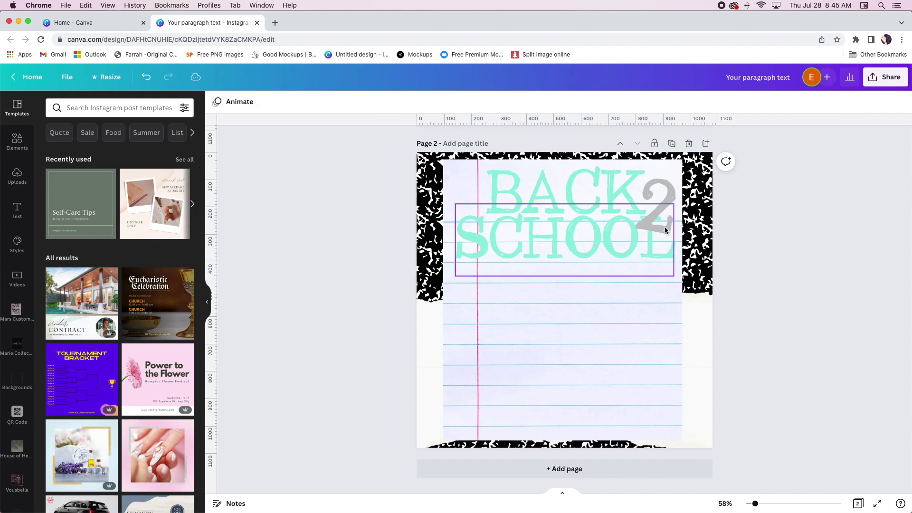
click(650, 228)
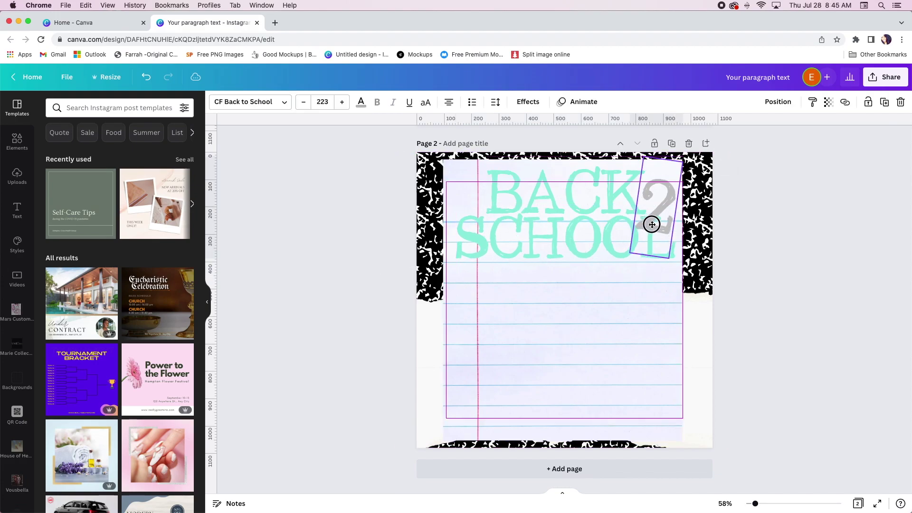
click(802, 288)
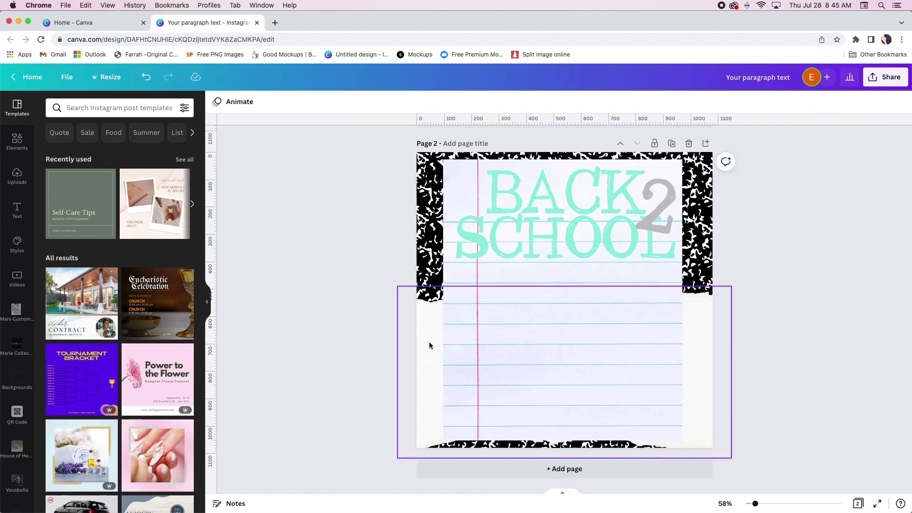
Step: Move the white ripped paper down so that more of the composition notebook pattern shows on both sides
drag(427, 339, 428, 390)
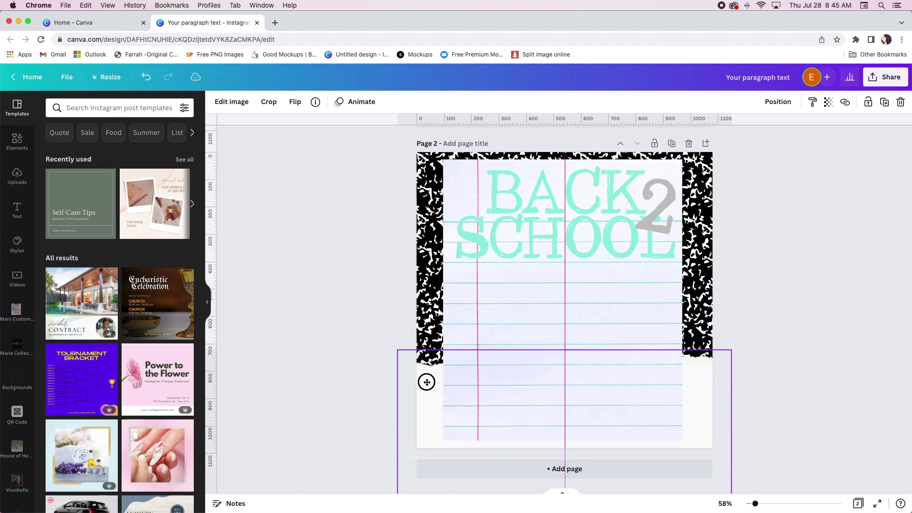
click(294, 357)
drag(422, 370, 423, 380)
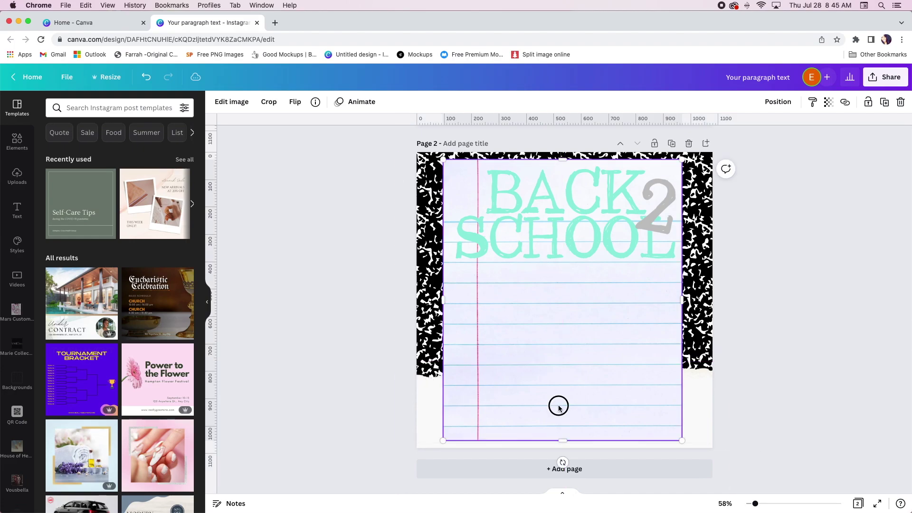
Step: Shorten the lined paper slightly from its lower edge so it ends above the bottom of the flyer
drag(565, 436, 565, 429)
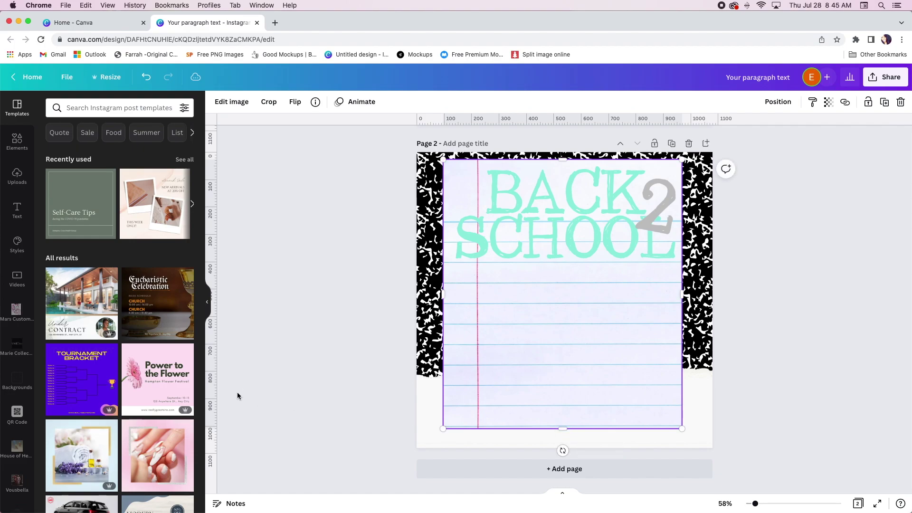
click(255, 377)
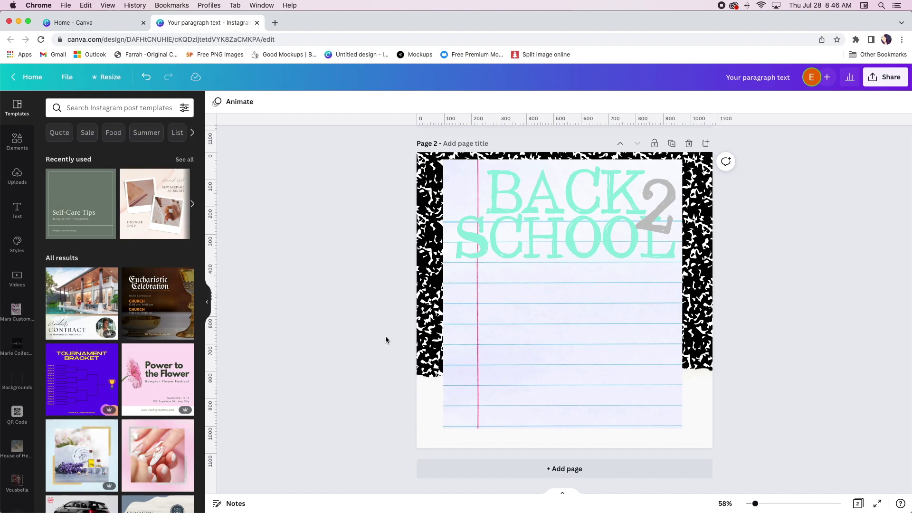
click(577, 306)
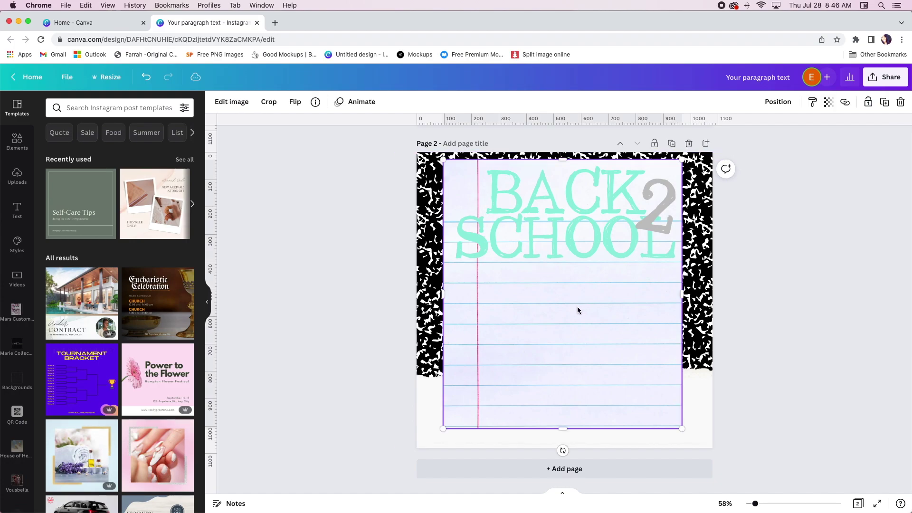
click(580, 276)
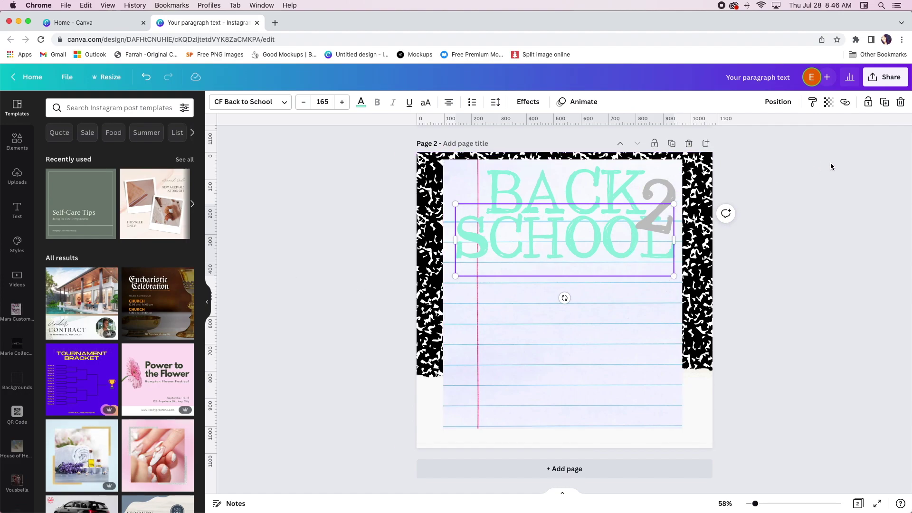
click(899, 102)
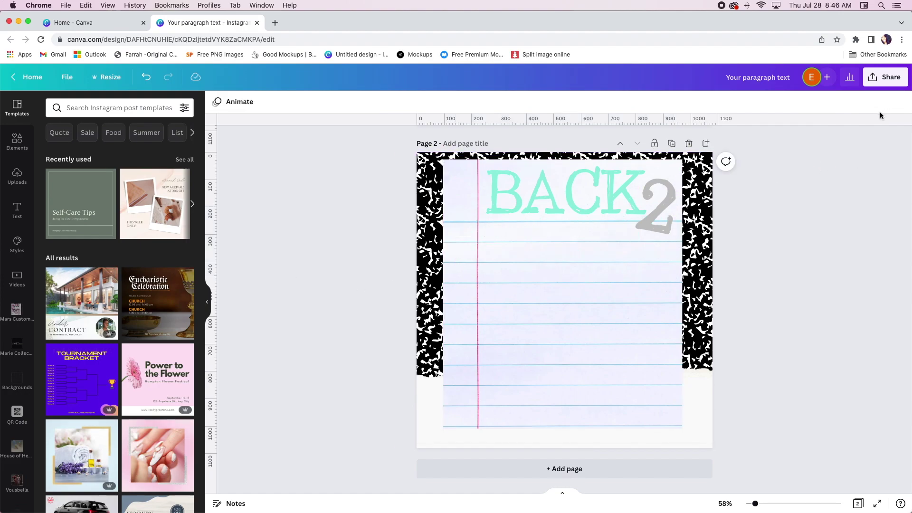
key(super+z)
Step: Duplicate the SCHOOL heading, place the copy below it, and replace its text with "SALE"
click(536, 224)
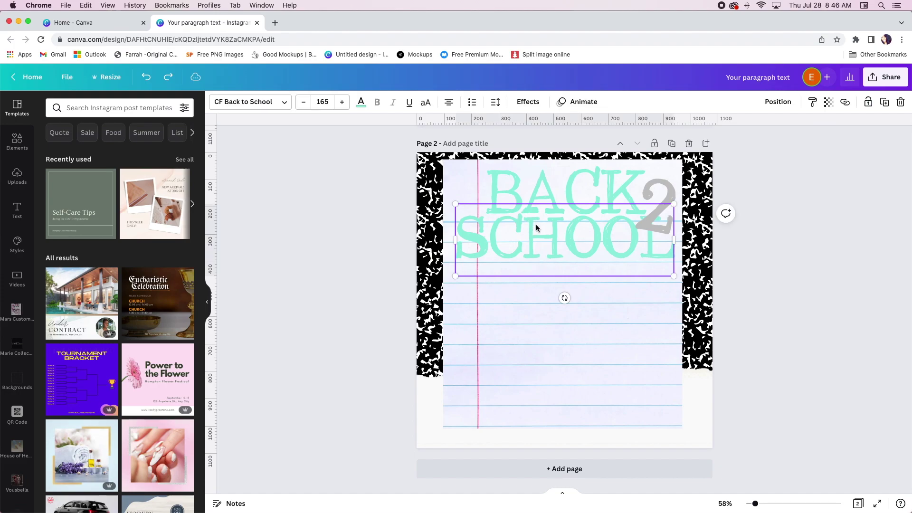
click(884, 102)
drag(648, 222, 634, 298)
double_click(552, 298)
text(SALE)
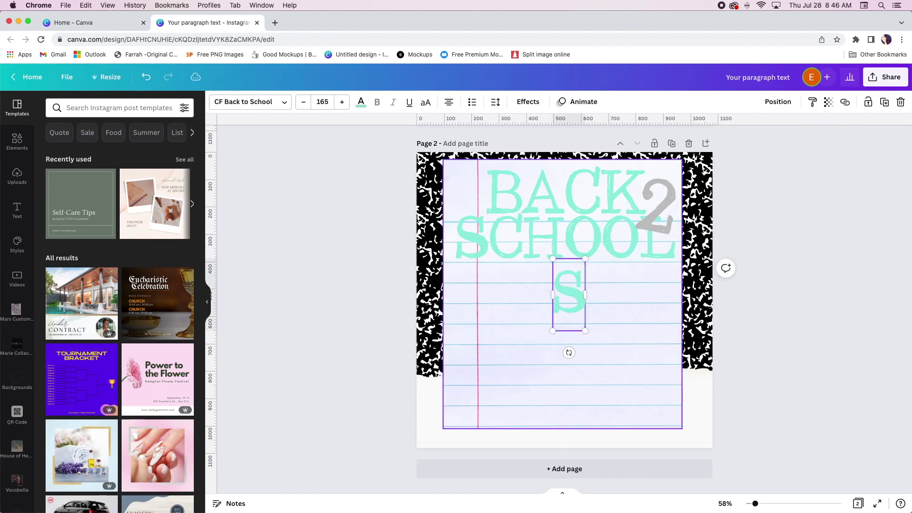
Step: Reduce the SALE text to font size 104 and centre it horizontally on the page
drag(640, 331, 587, 305)
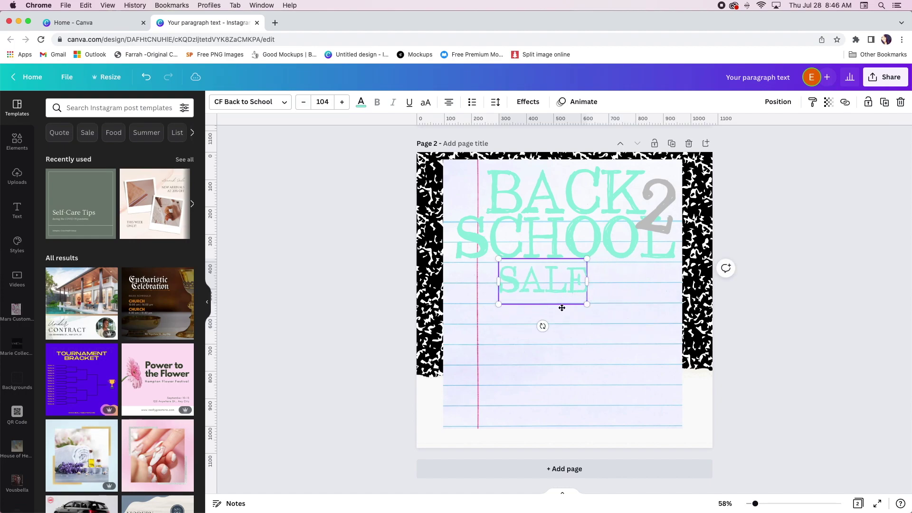
click(776, 102)
click(743, 208)
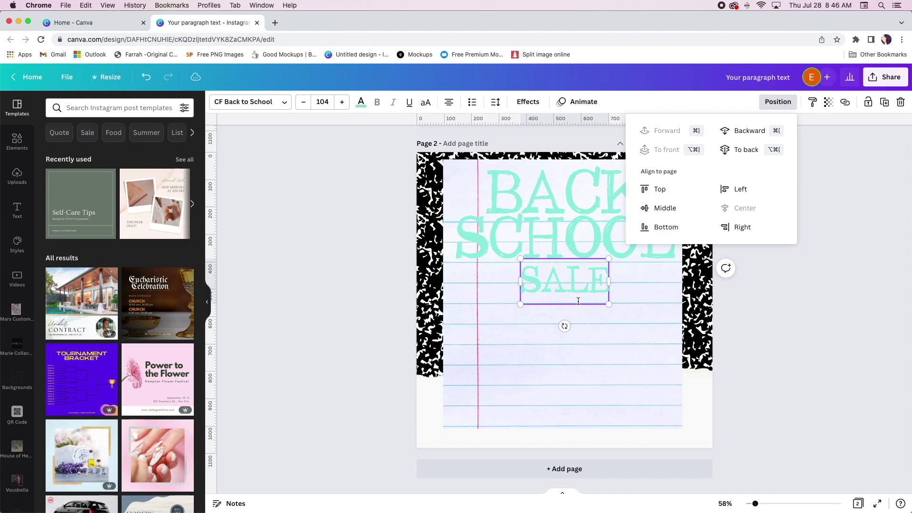
Step: Recolour the SALE text black and shrink it to font size 79.7, centred just beneath SCHOOL
click(360, 102)
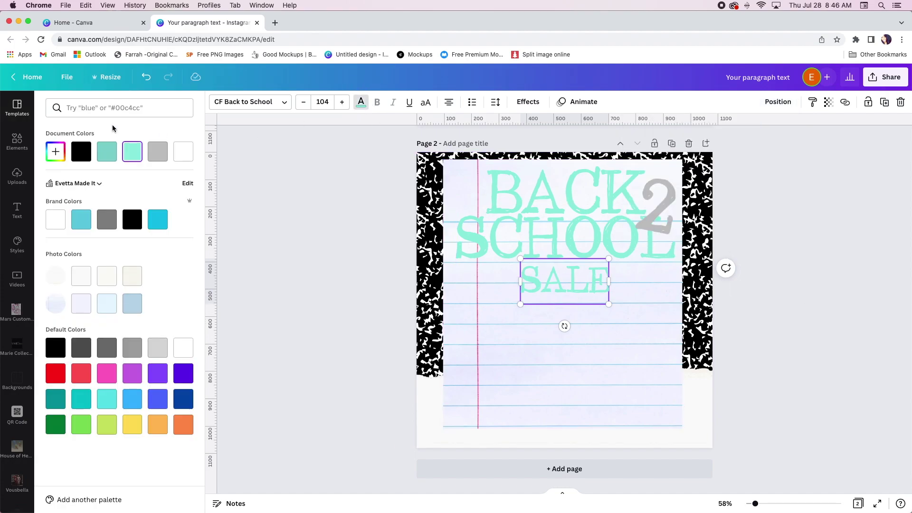
click(156, 156)
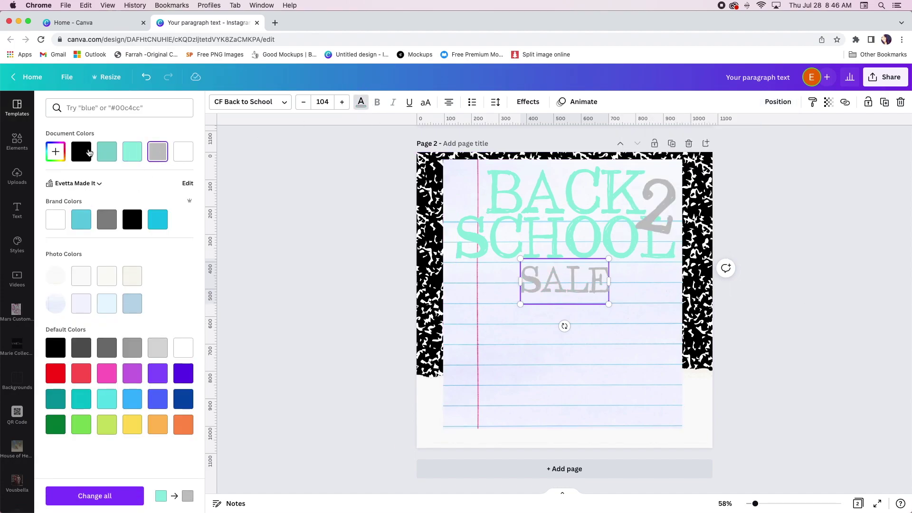
click(85, 152)
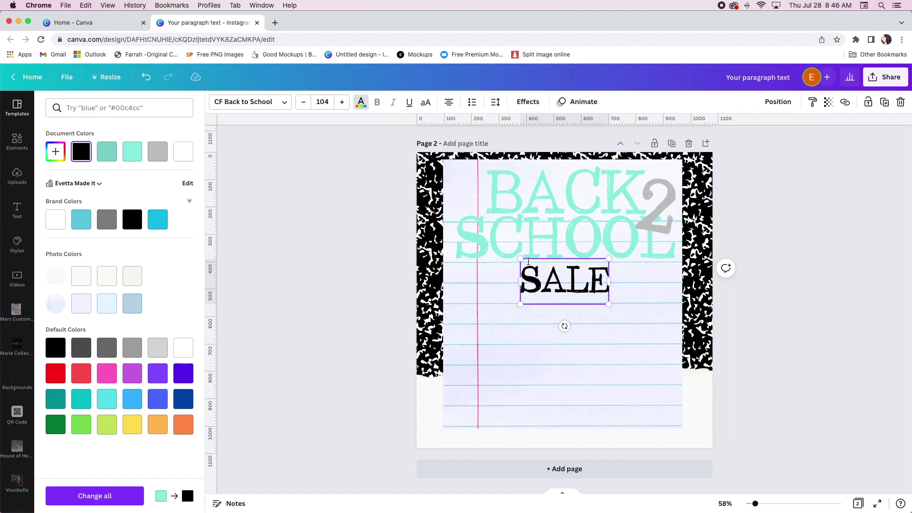
drag(519, 256, 540, 269)
drag(572, 304, 567, 295)
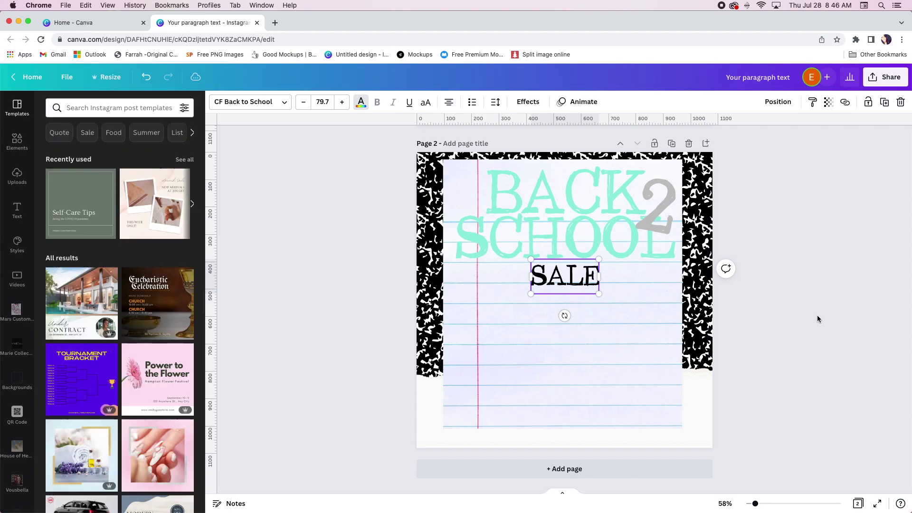
Step: Duplicate the grey 2, place the copy below SALE, and rotate it upright
click(663, 227)
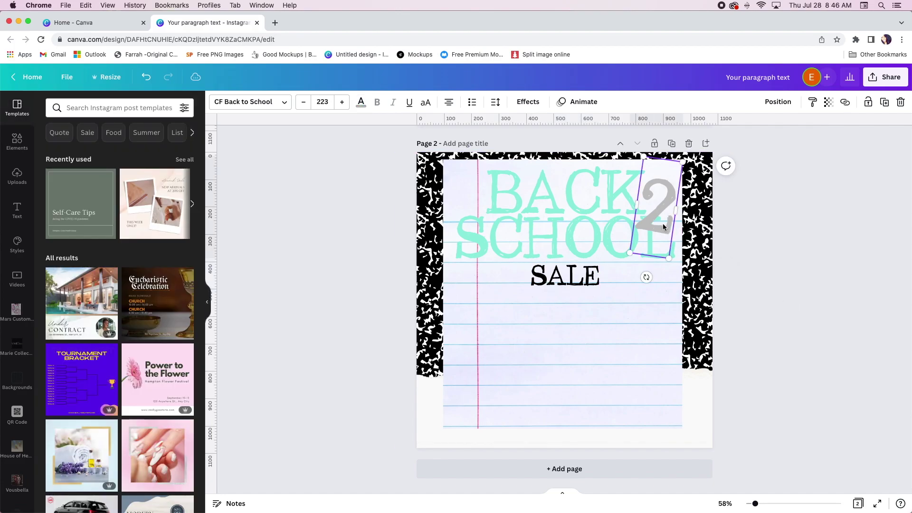
drag(663, 227, 518, 339)
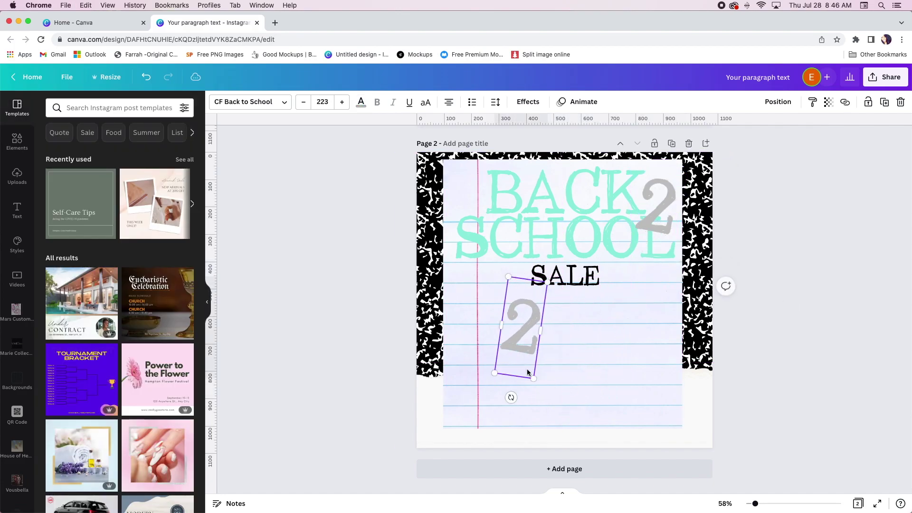
drag(510, 402, 521, 399)
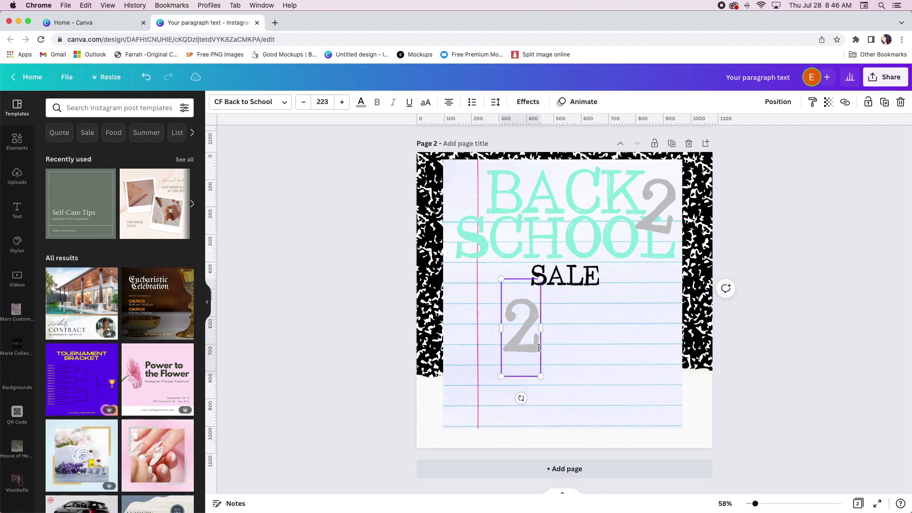
Step: Replace the copied 2 with "50" and widen its text box so both digits sit on one line
double_click(539, 347)
key(BackSpace)
text(50)
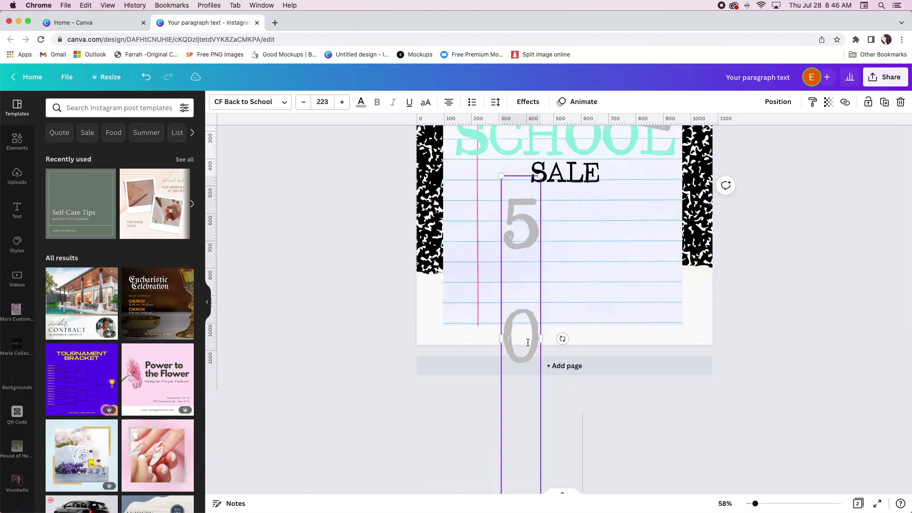
drag(543, 338, 686, 339)
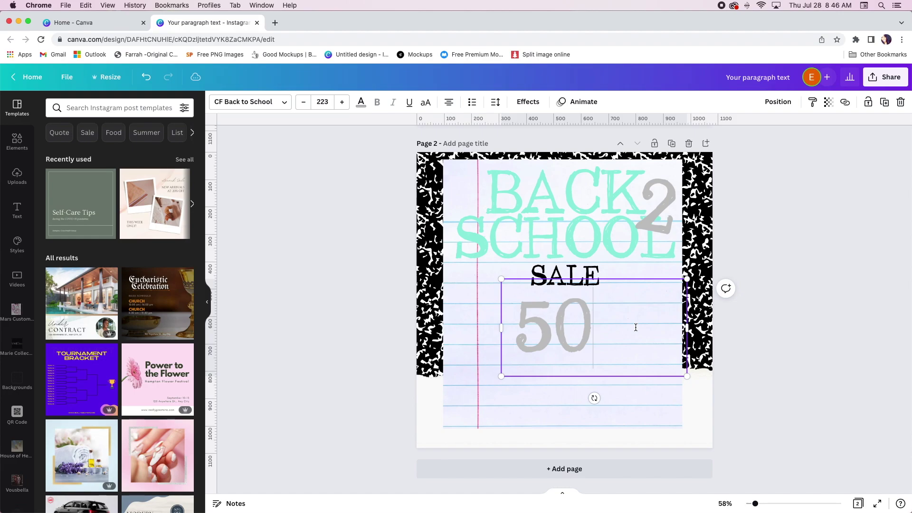
Step: Clear the 50 from the widened text box and move the empty box just below SALE
key(Return)
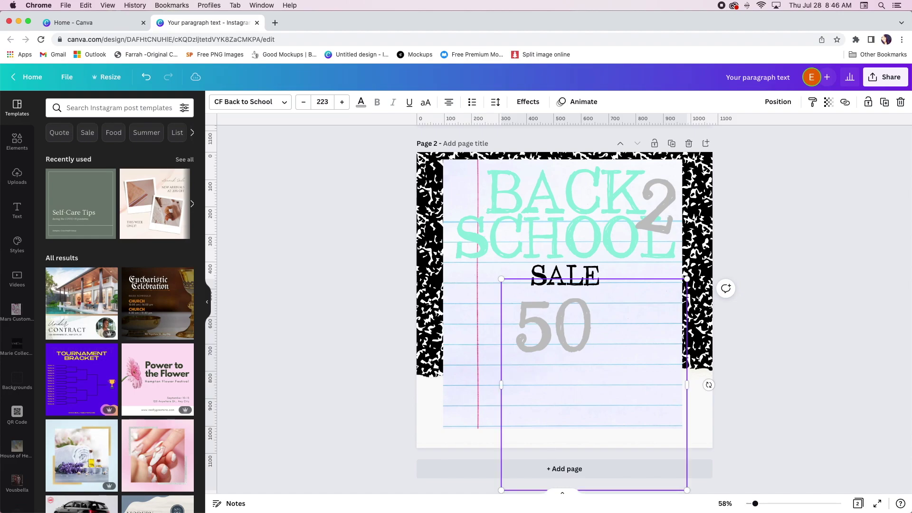
key(BackSpace)
key(BackSpace)
key(BackSpace)
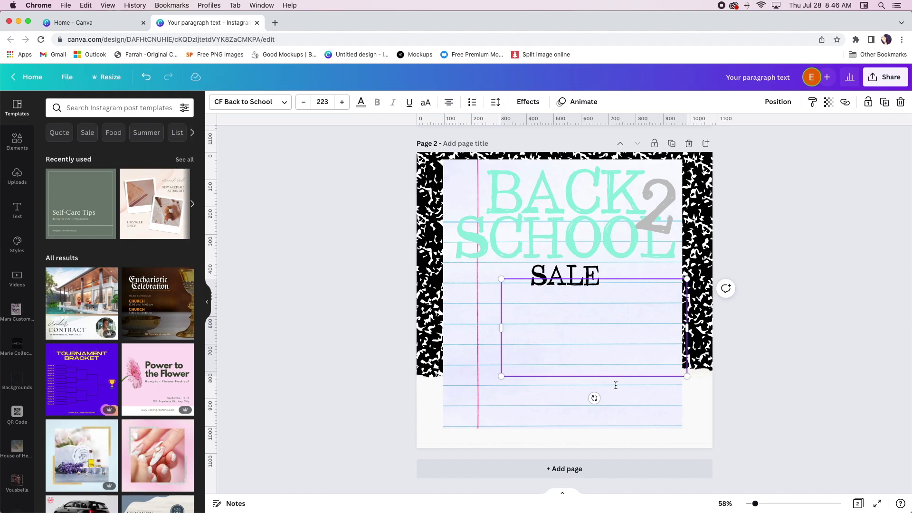
drag(610, 376, 567, 392)
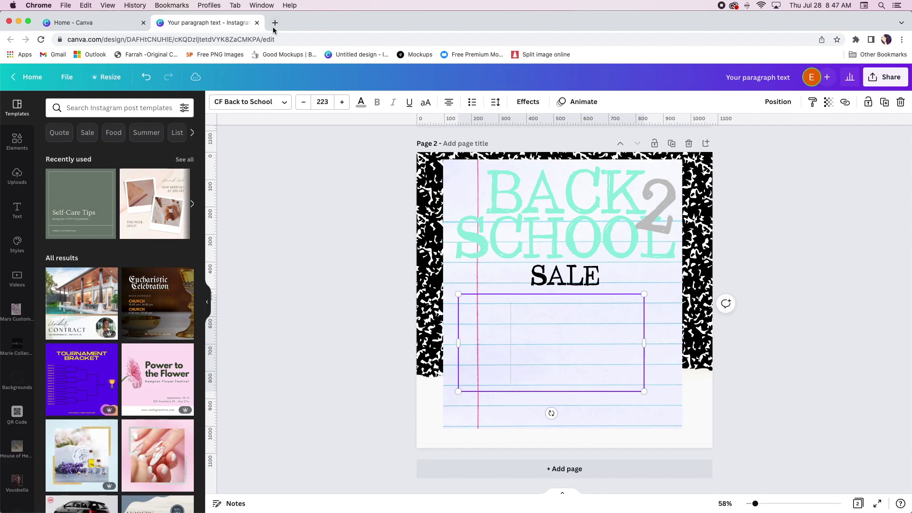
Step: Look through the uploaded fonts and enter "50%" in the empty text box below SALE
click(284, 107)
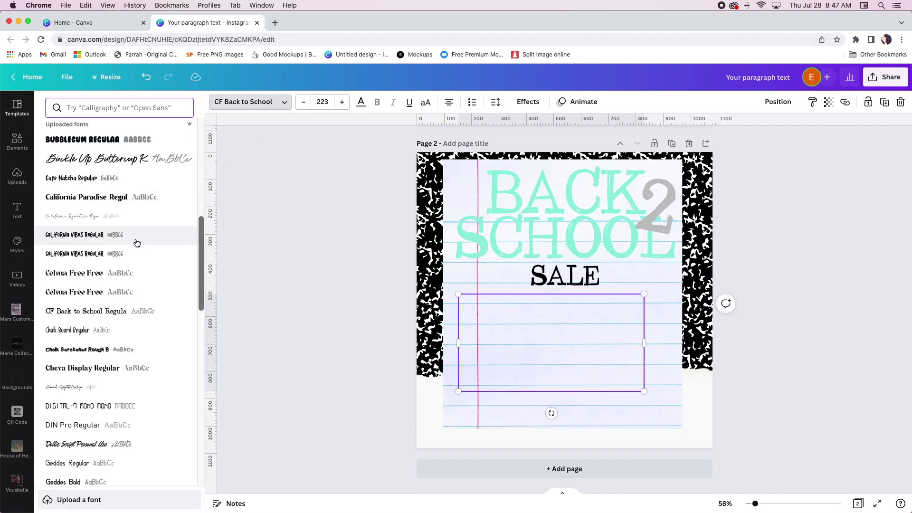
scroll(129, 198, down, 5)
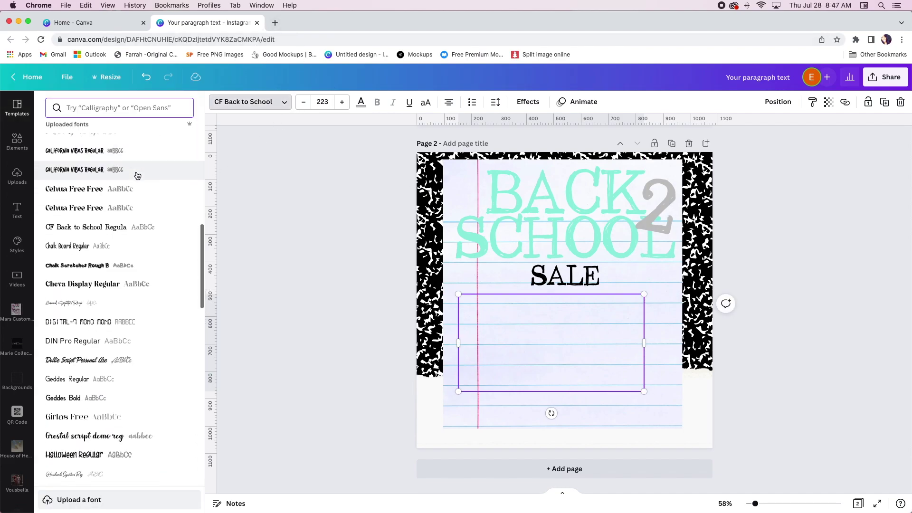
scroll(137, 176, down, 3)
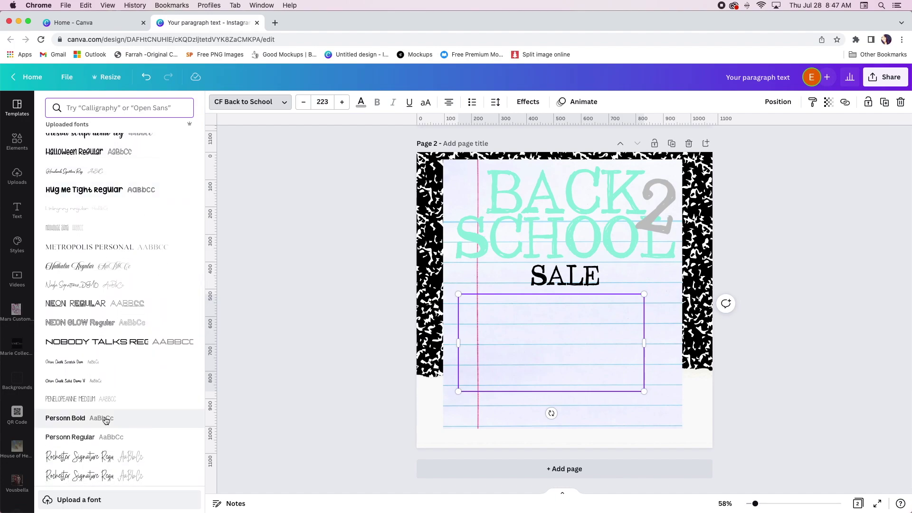
click(88, 405)
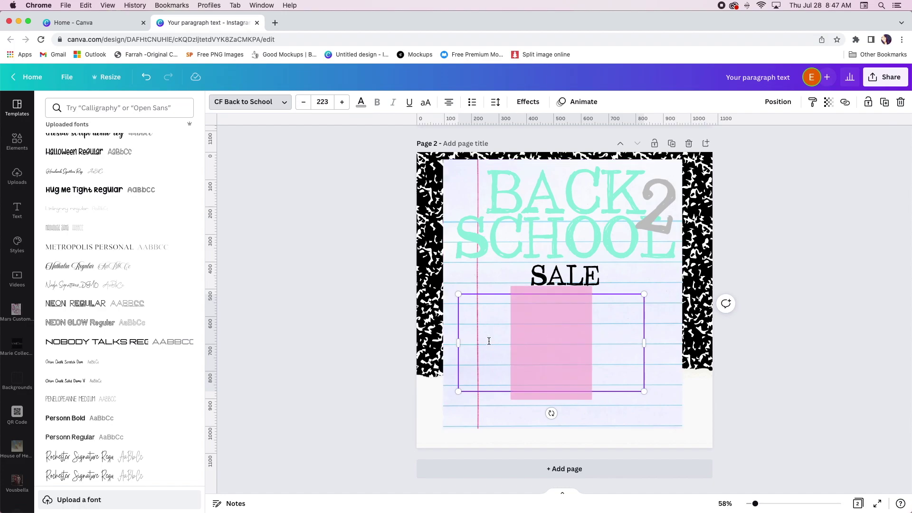
text(50)
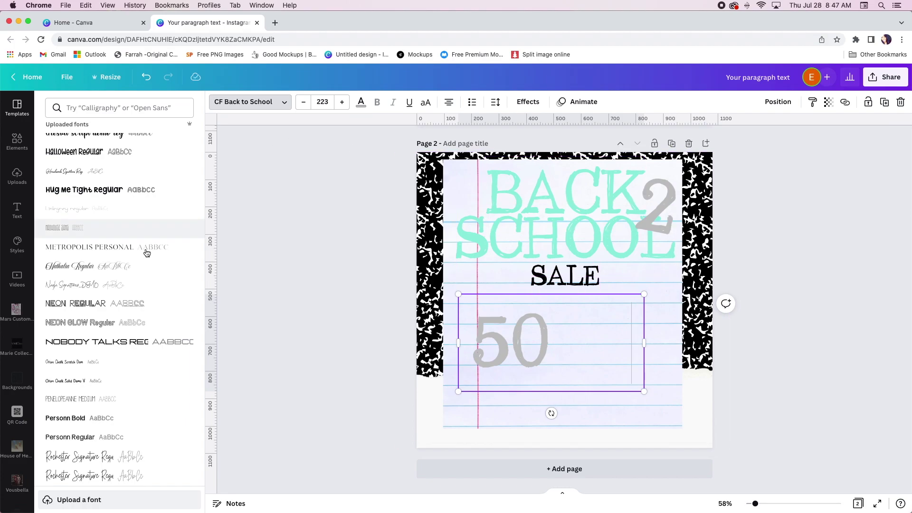
Step: Try the MadHouse font on the 50% text, settling on Orion Chalk Scratch Demo
scroll(143, 284, up, 3)
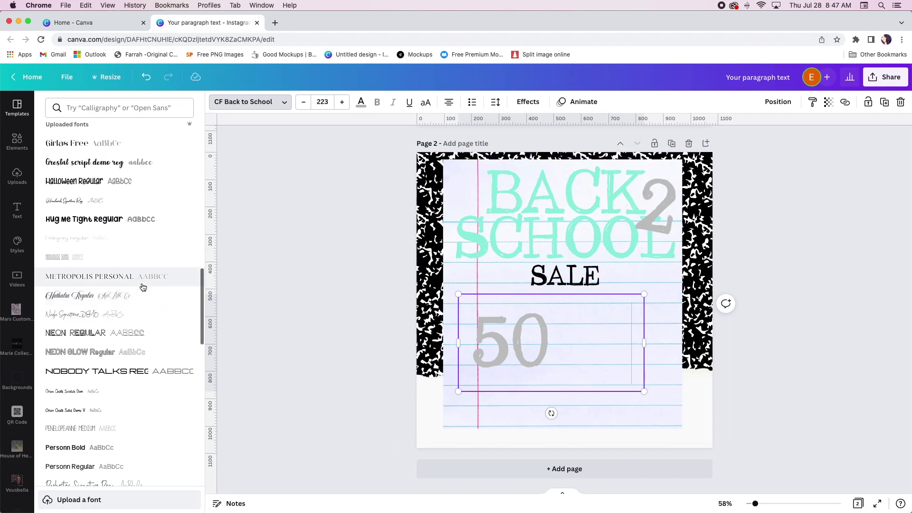
click(135, 259)
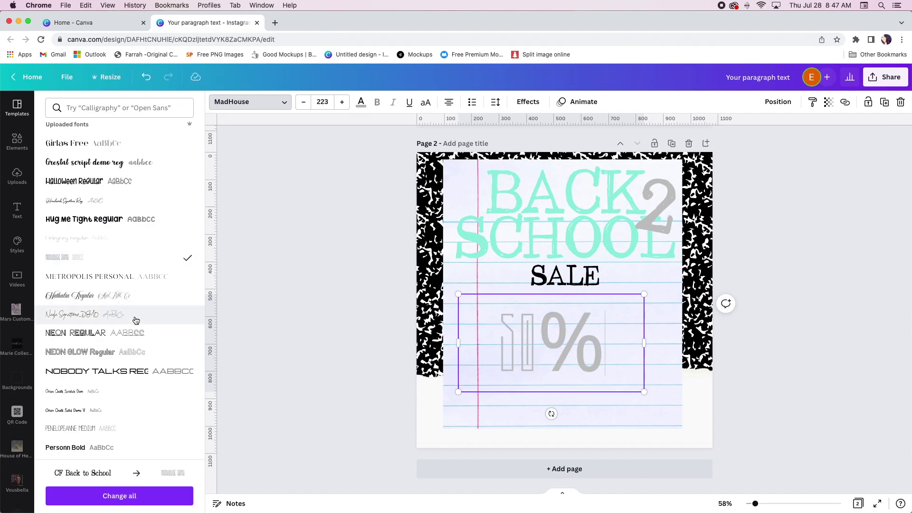
click(116, 391)
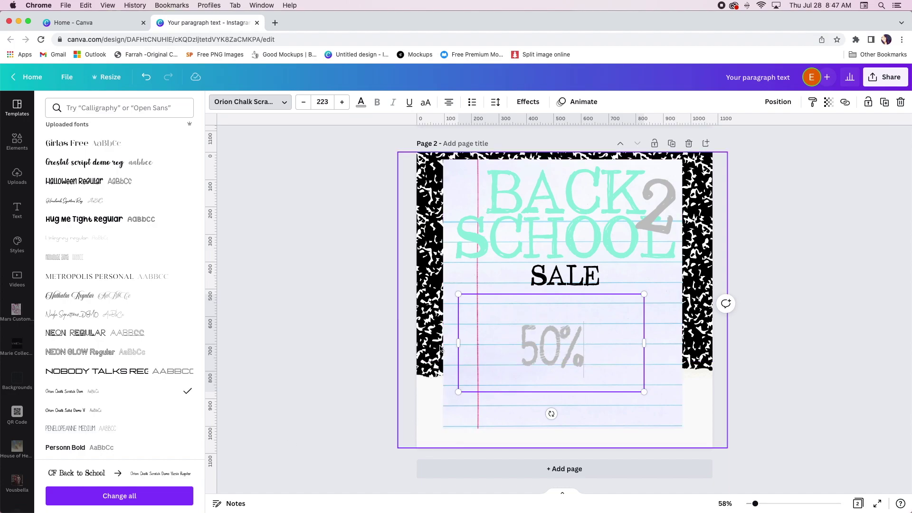
click(279, 103)
click(282, 103)
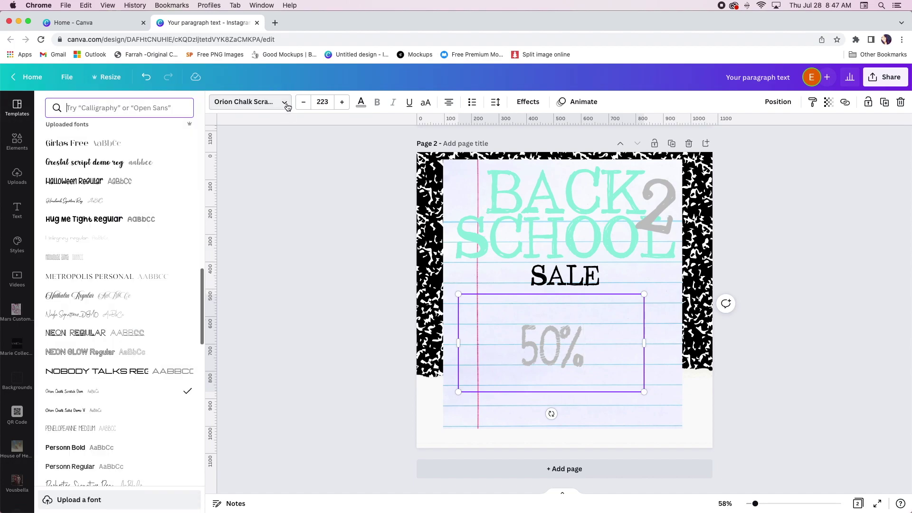
Step: Narrow the 50% text box from its left side and enlarge the text to font size 300
click(470, 342)
click(460, 344)
drag(455, 344, 551, 343)
drag(552, 391, 521, 424)
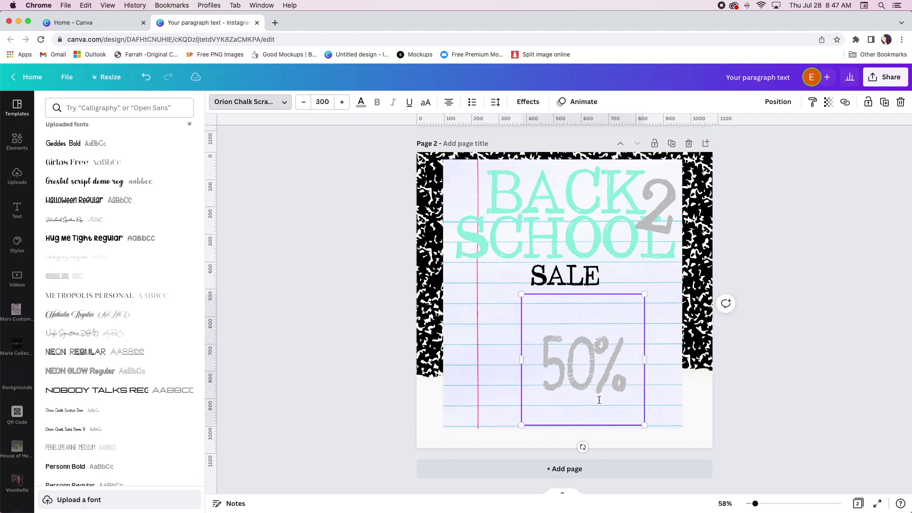
Step: Shrink the 50% text to font size 229 and place it below SALE, towards the red margin line
double_click(587, 423)
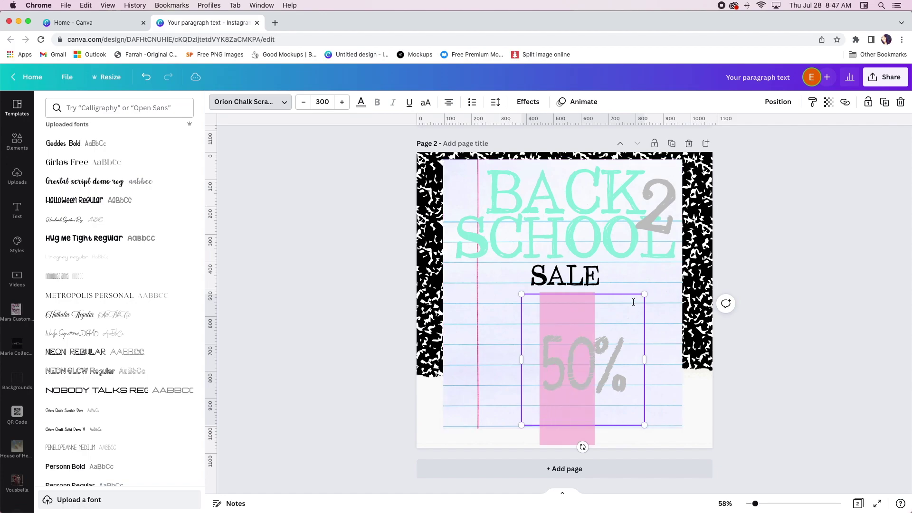
drag(630, 294, 562, 258)
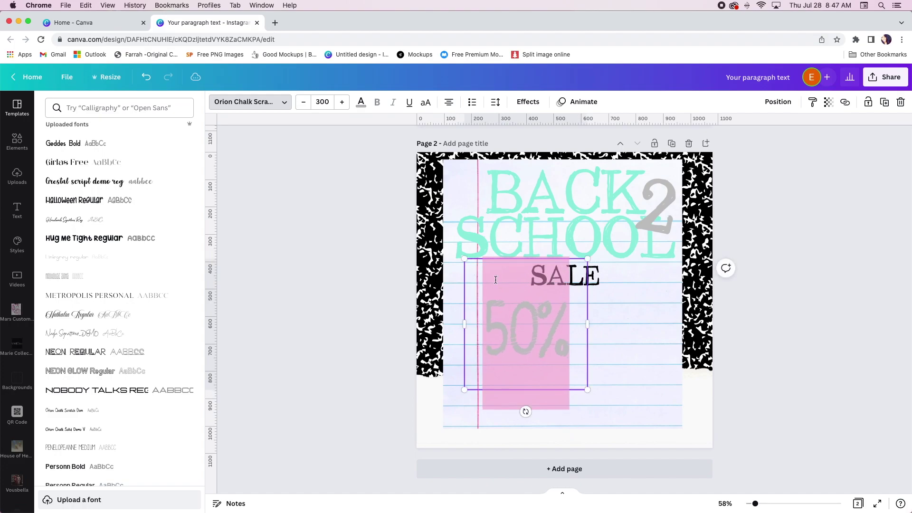
drag(462, 260, 494, 289)
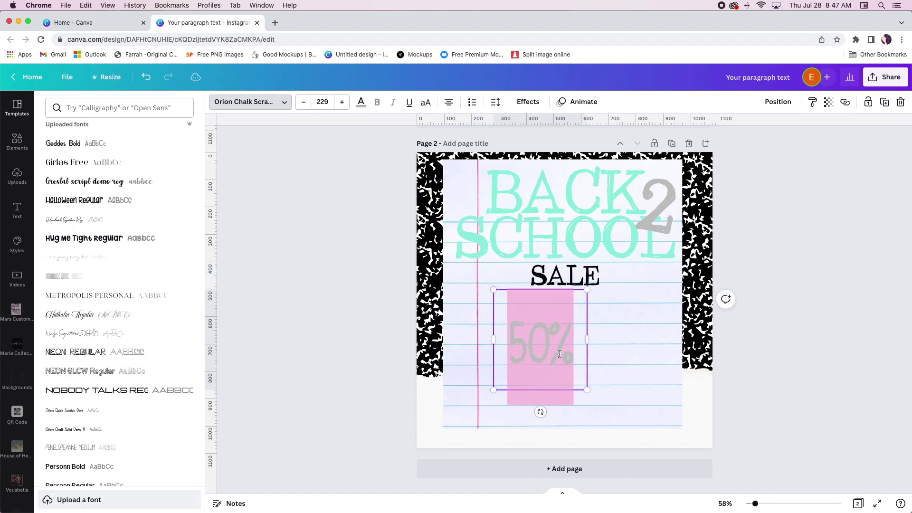
click(576, 390)
click(572, 389)
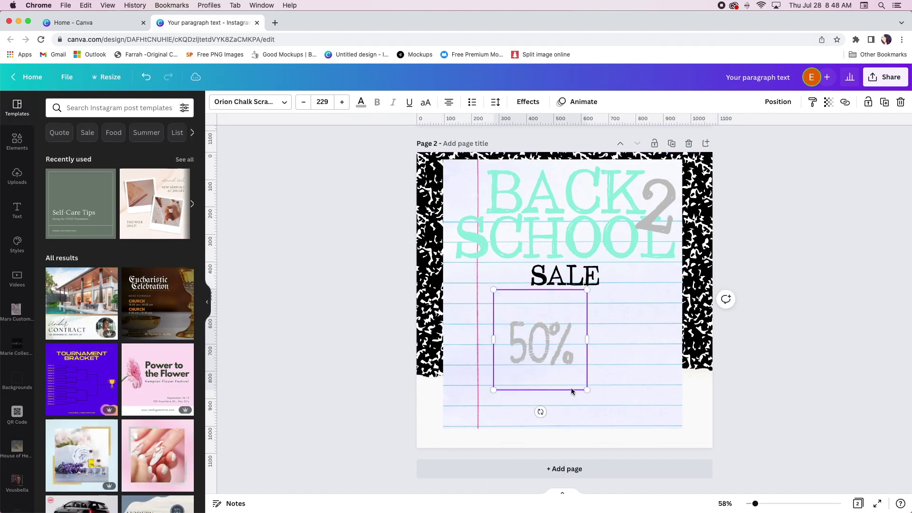
drag(569, 390, 548, 373)
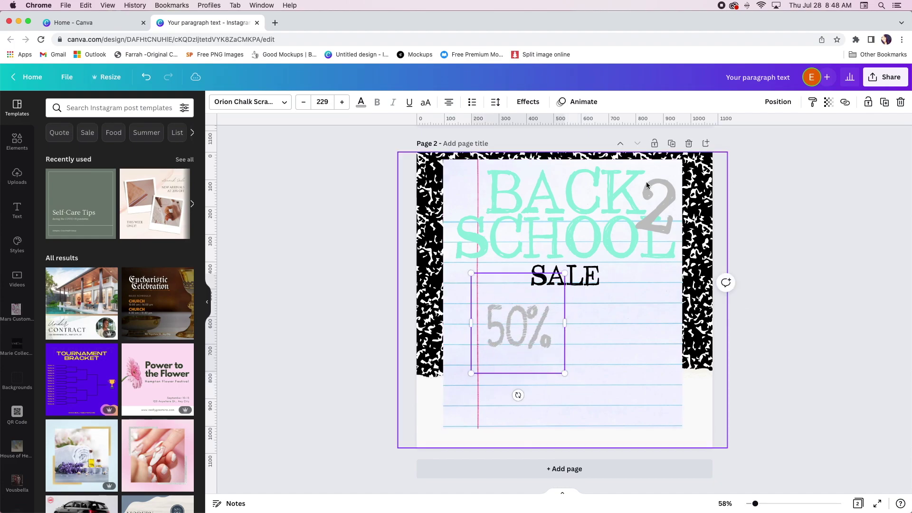
Step: Recolour the 50% text in the headings' light mint and reduce it to font size 208
click(360, 103)
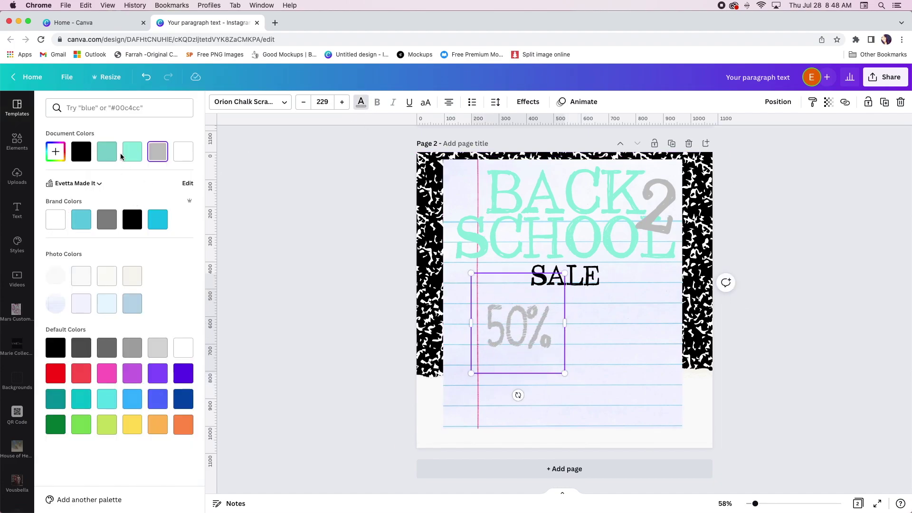
click(131, 153)
click(98, 156)
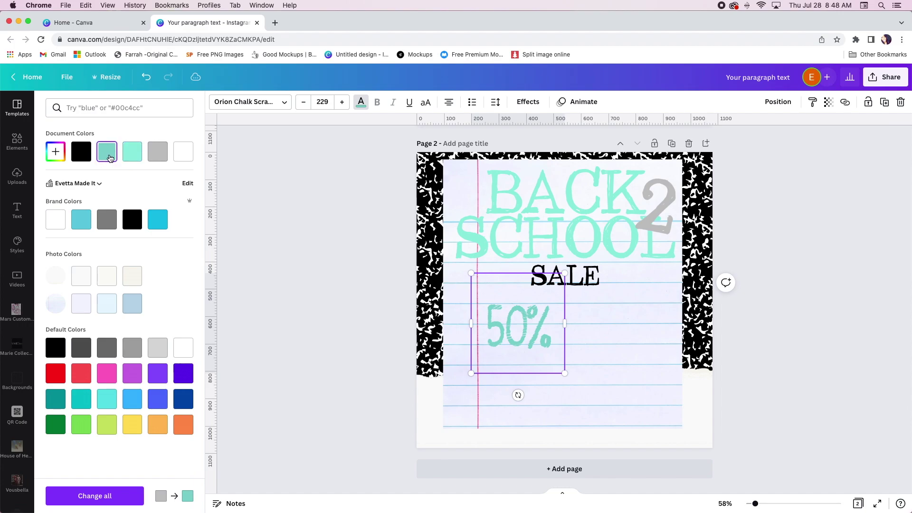
click(126, 145)
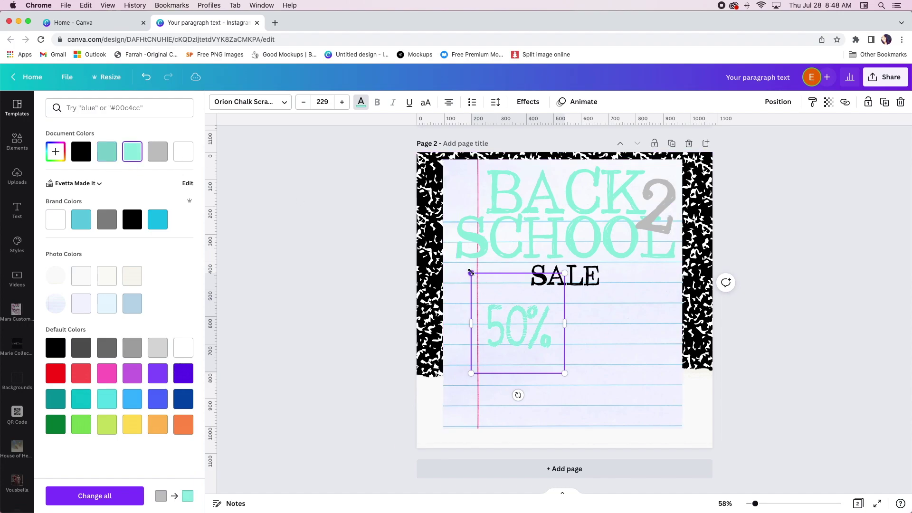
drag(471, 272, 484, 287)
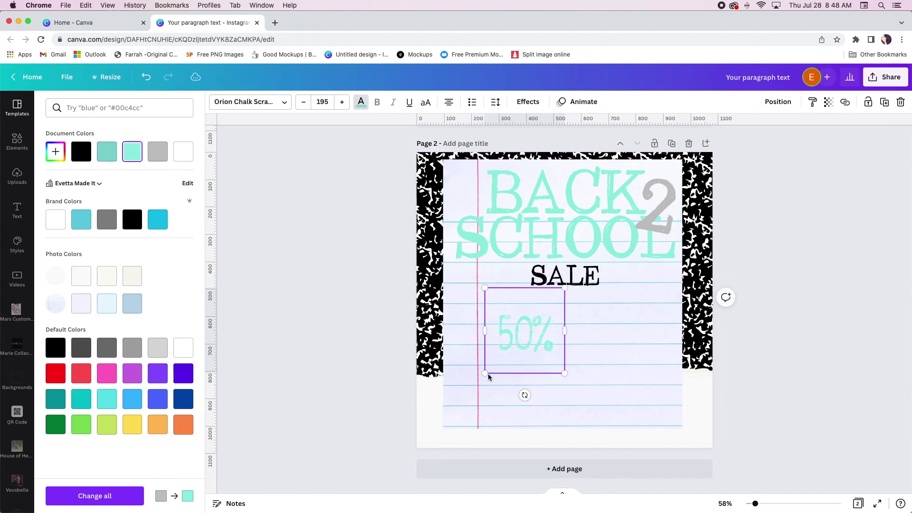
drag(484, 374, 479, 378)
Step: Add "OFF" after 50%, fit the text on one line in a wider box, and enlarge it to font size 244
click(551, 340)
key(Return)
text(OFF)
key(BackSpace)
key(BackSpace)
text(FF)
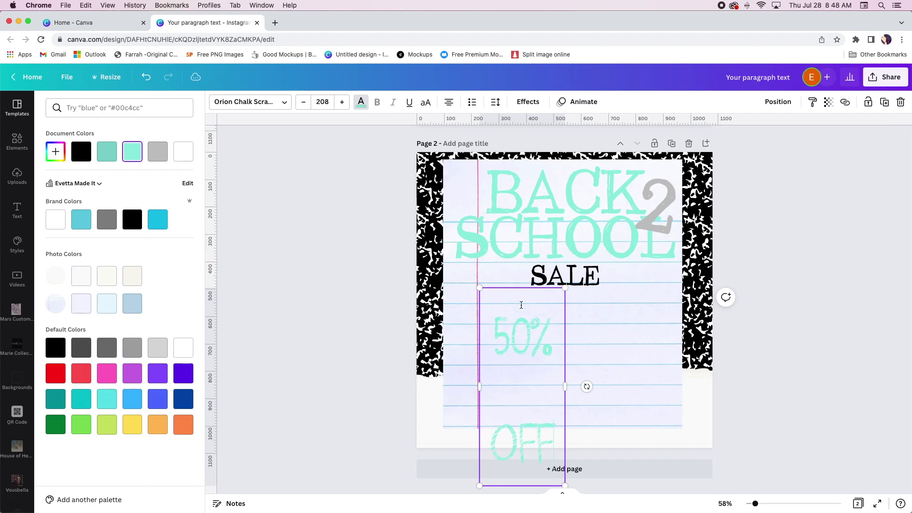
drag(564, 386, 668, 394)
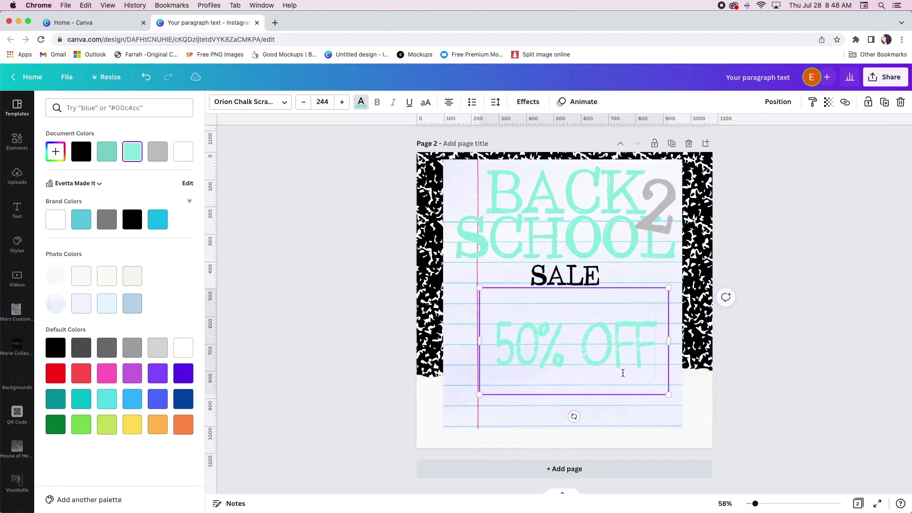
Step: Centre the 50% OFF text horizontally on the page and move it up to sit just beneath SALE
click(776, 103)
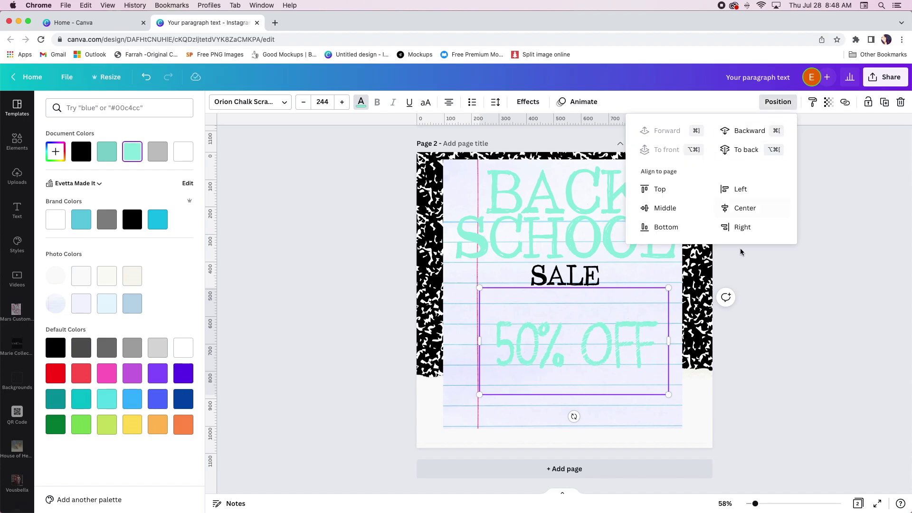
click(745, 208)
click(586, 350)
drag(592, 397, 594, 372)
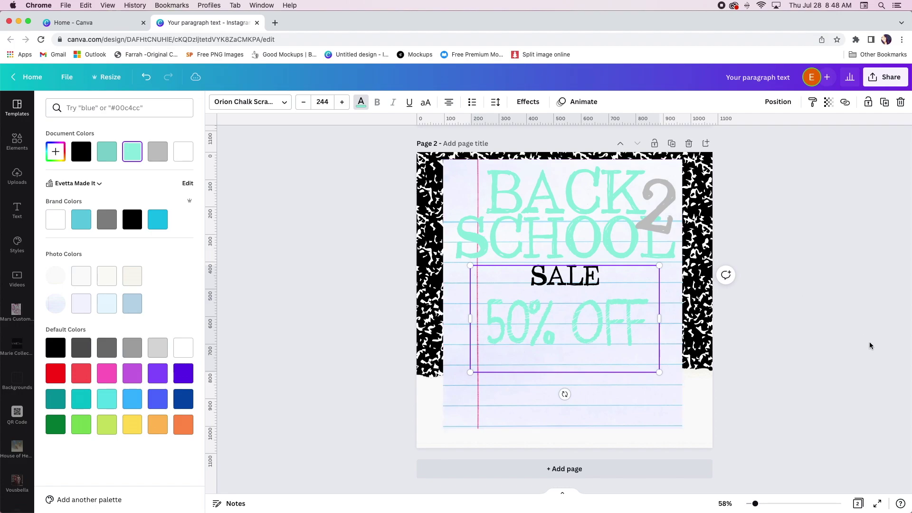
click(868, 342)
click(791, 340)
Step: Duplicate the SCHOOL heading and shrink the copy to font size 59.1 in the lined paper's lower right corner
click(588, 265)
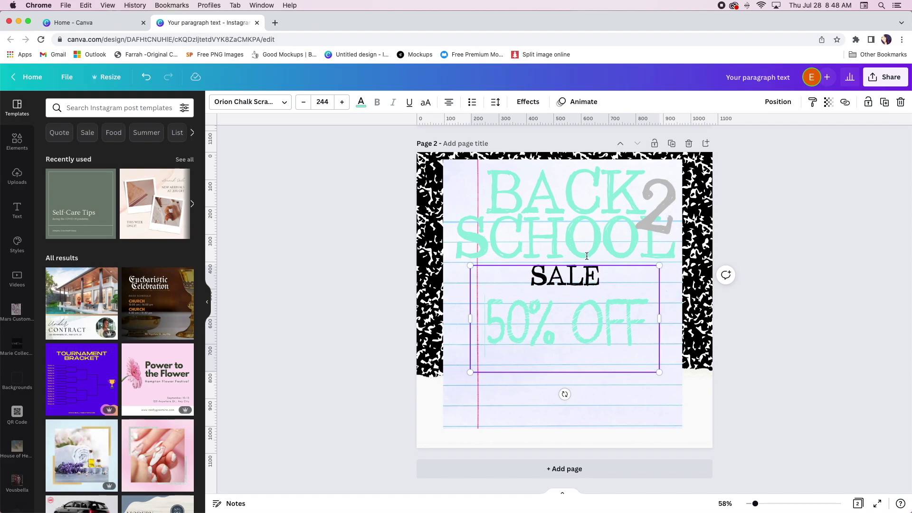
click(581, 202)
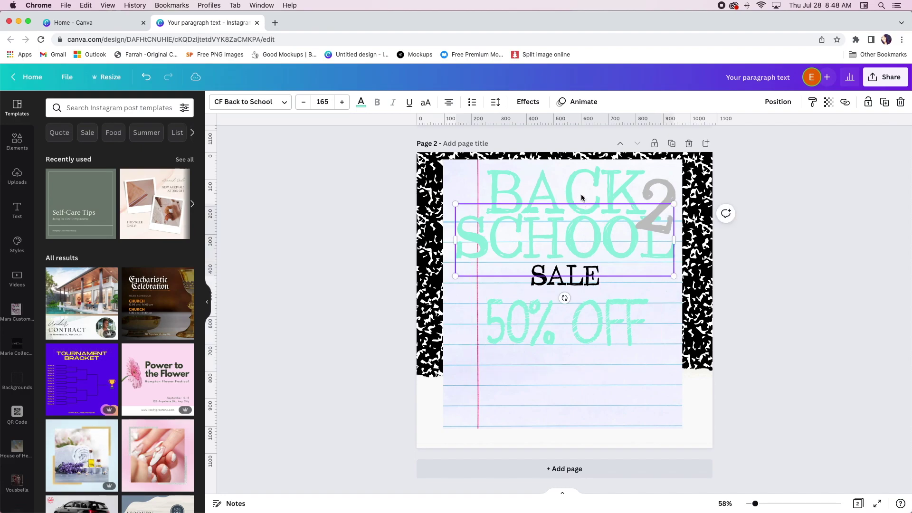
key(super+v)
drag(581, 215, 576, 380)
drag(456, 340, 594, 387)
Step: Replace the small SCHOOL copy's text with "THE ENTIRE SITE | NO CODE NEEDED" and widen its text box to the paper's left edge
click(598, 393)
click(673, 394)
double_click(668, 397)
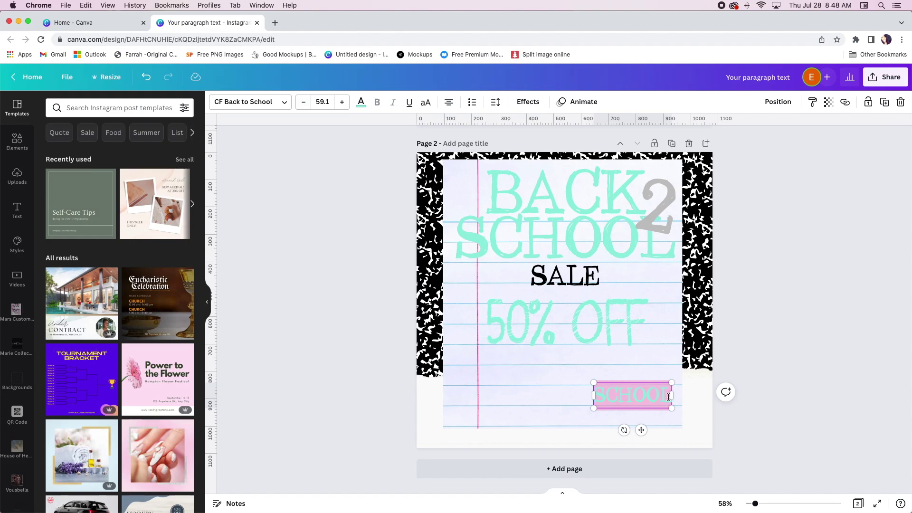
text(THE EN)
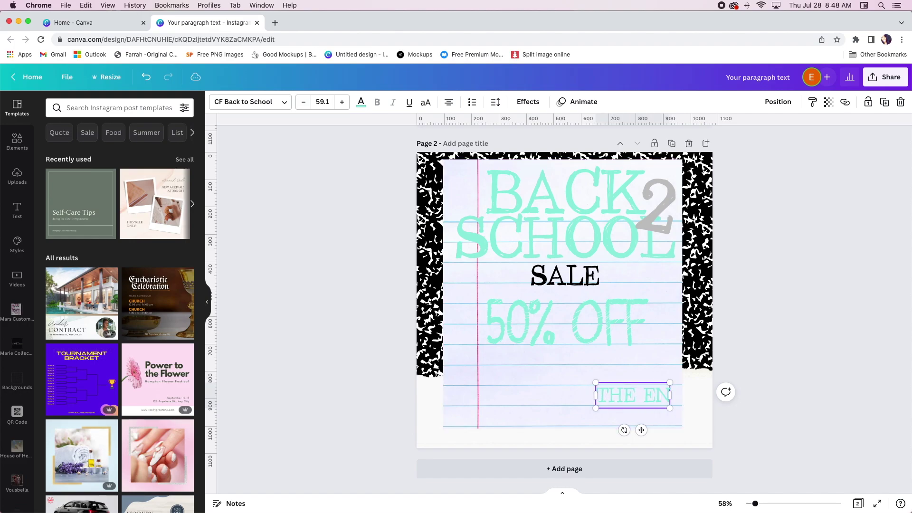
text(TIRE SITE)
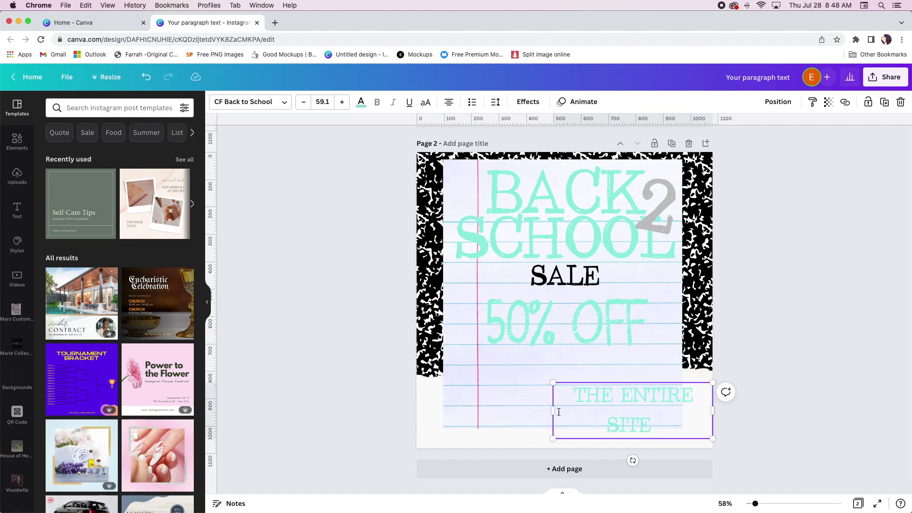
drag(553, 411, 443, 407)
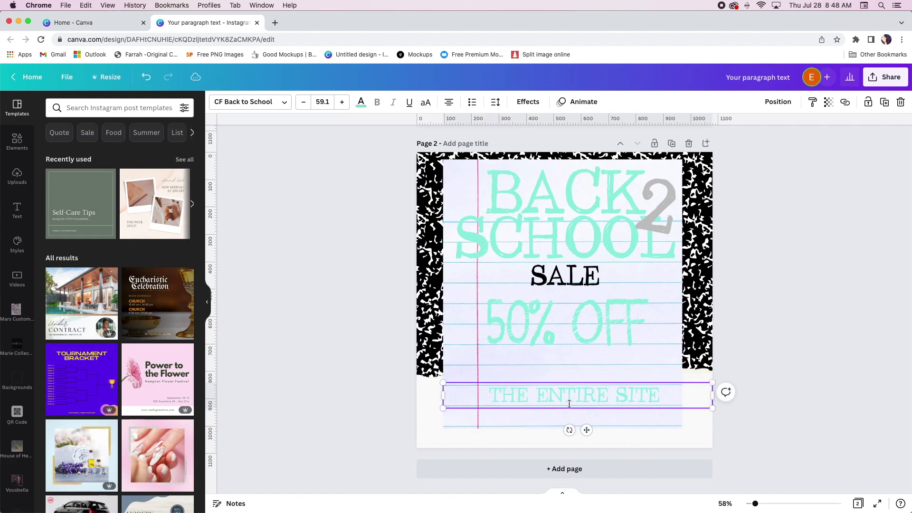
text(| N)
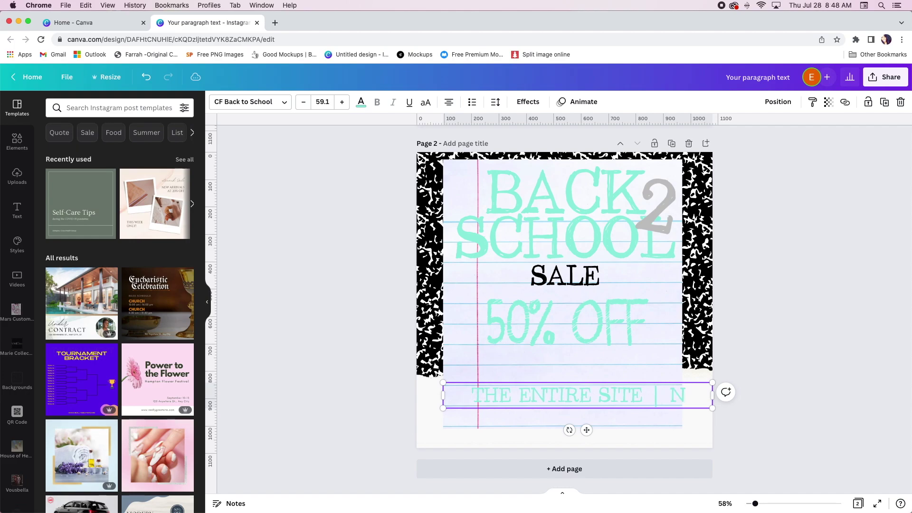
text(O CODE NEEDED)
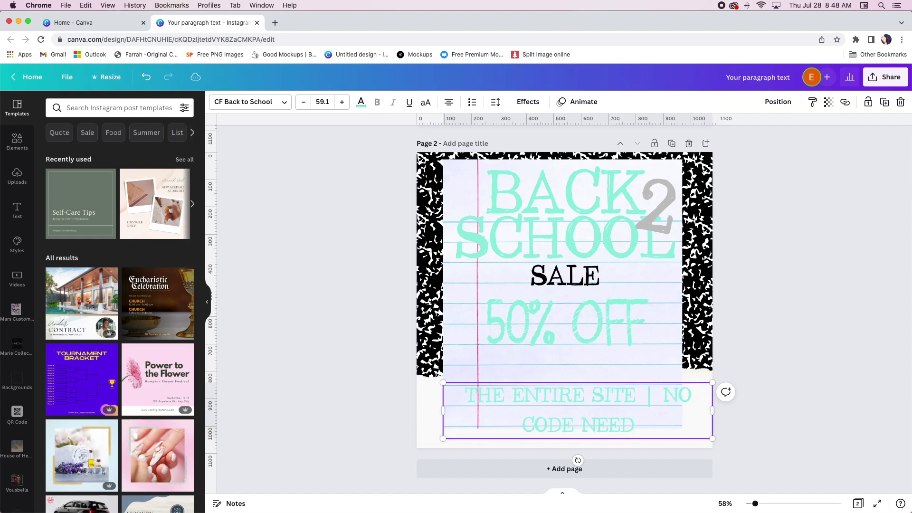
Step: Shrink the THE ENTIRE SITE | NO CODE NEEDED line to font size 29.6 and recolour it black
drag(443, 410, 511, 396)
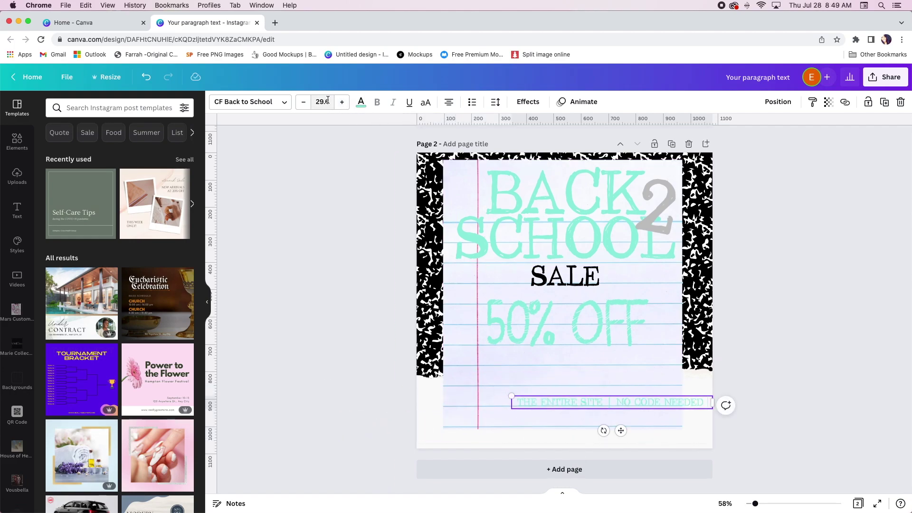
click(361, 101)
click(88, 151)
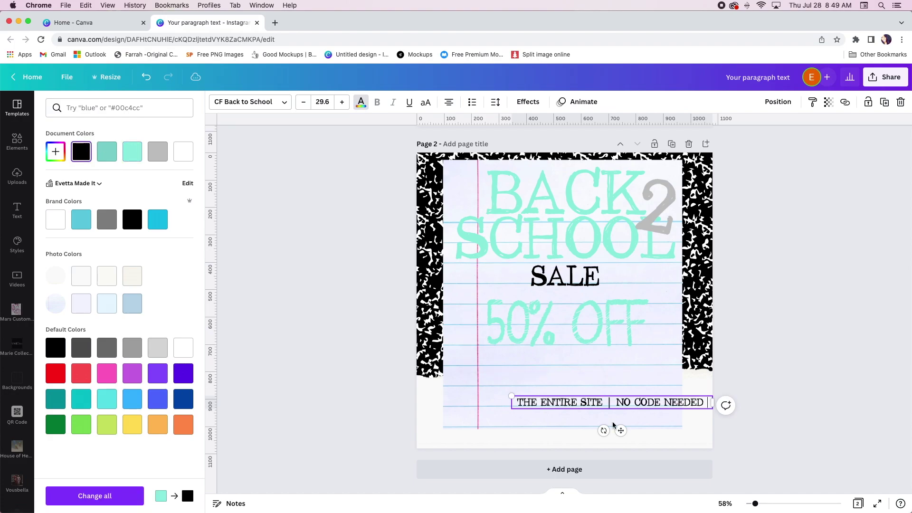
Step: Move the black details line directly beneath 50% OFF and reduce it to font size 28.1
drag(621, 430, 578, 390)
drag(470, 357, 477, 358)
drag(580, 390, 579, 383)
click(770, 396)
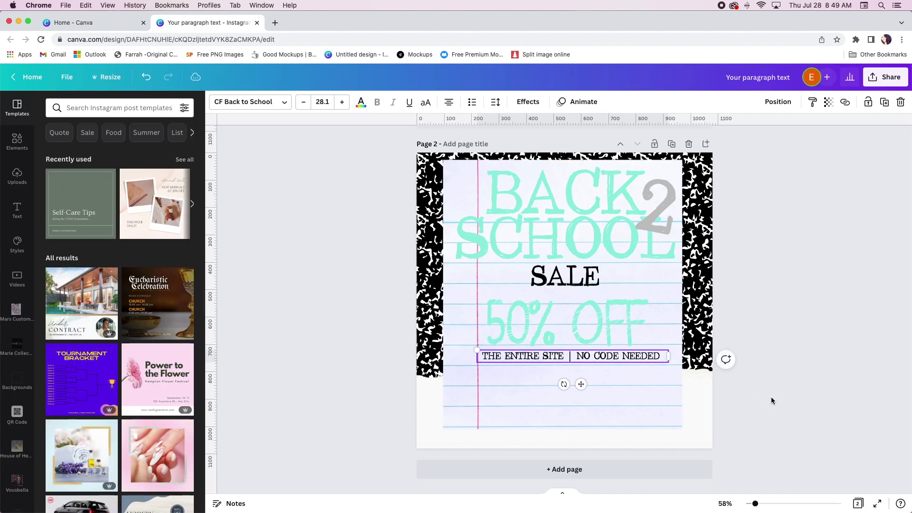
Step: Centre the THE ENTIRE SITE | NO CODE NEEDED line horizontally on the page
click(622, 355)
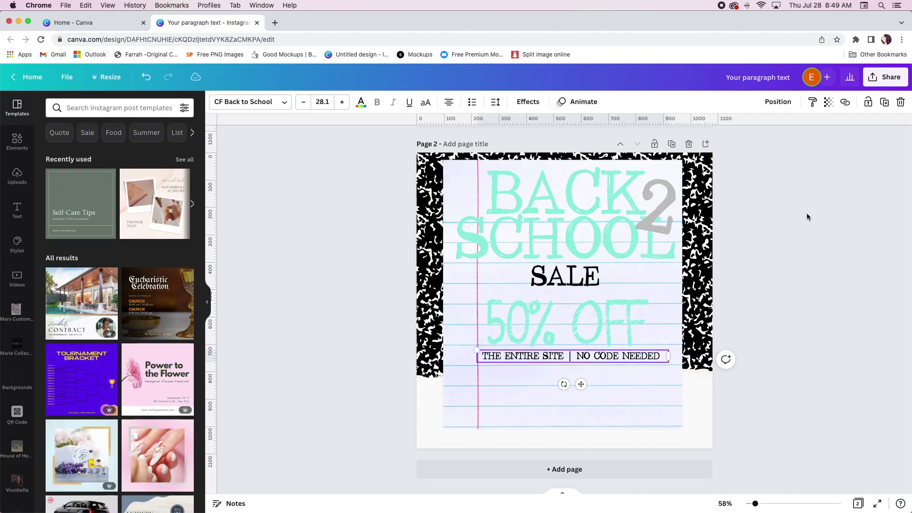
click(791, 103)
click(743, 206)
click(773, 247)
click(740, 433)
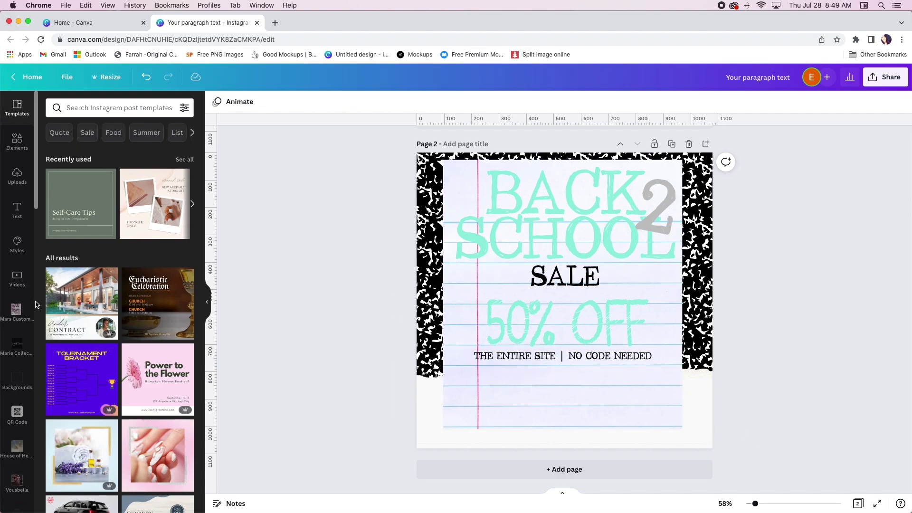
Step: Try the Models folder photo of a woman with long wavy black hair on the page's lower right and start editing the image
scroll(21, 308, down, 10)
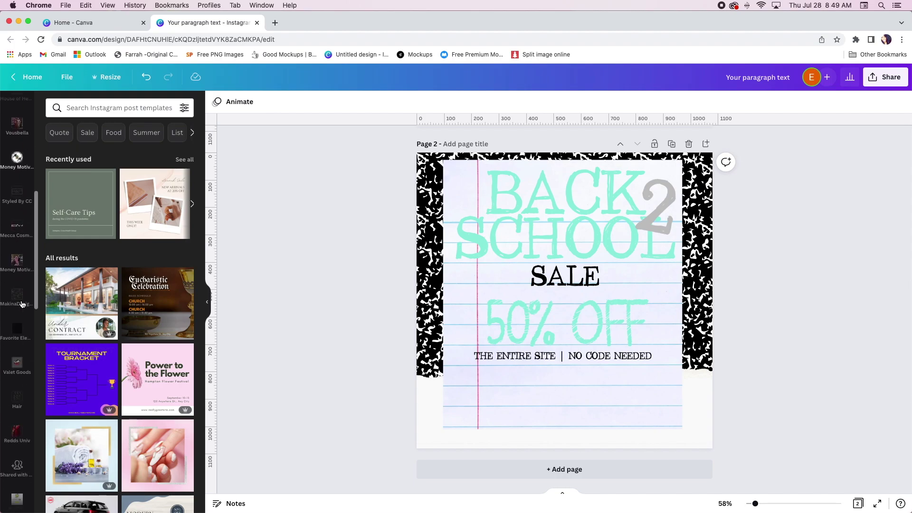
scroll(27, 284, down, 3)
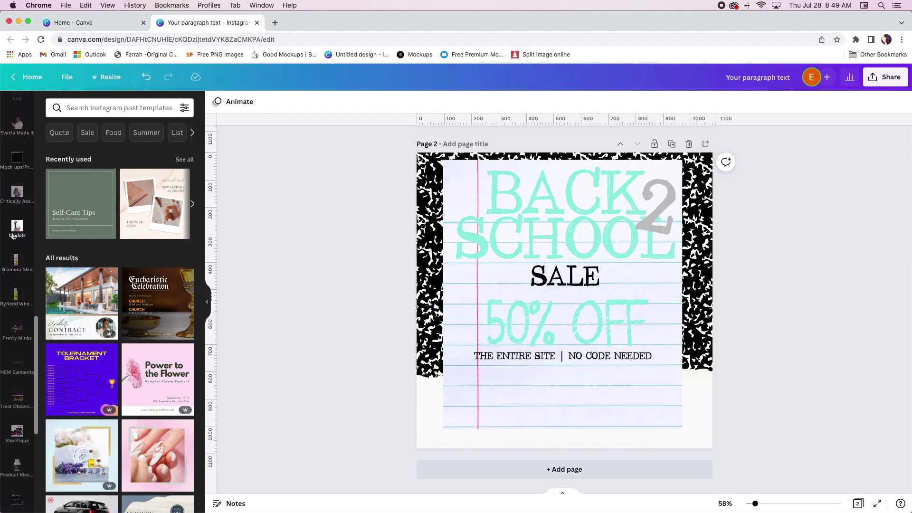
click(14, 234)
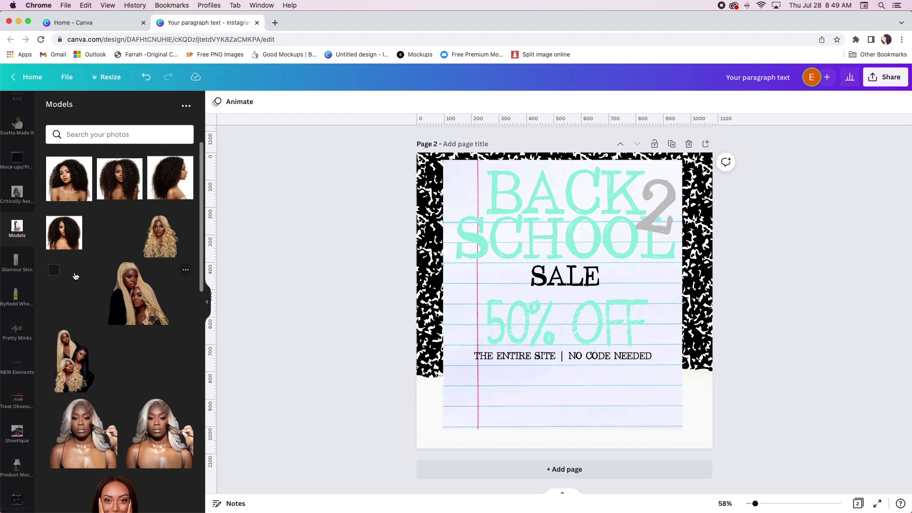
scroll(75, 276, down, 3)
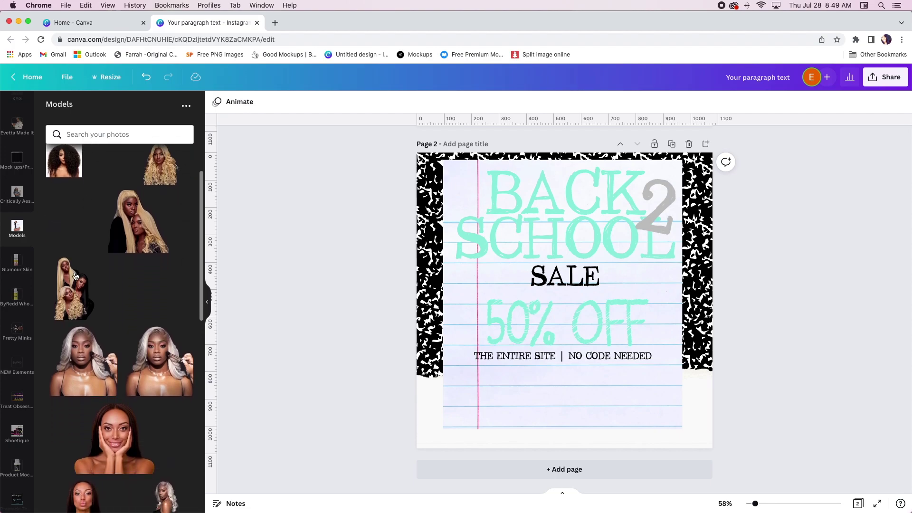
scroll(75, 275, down, 5)
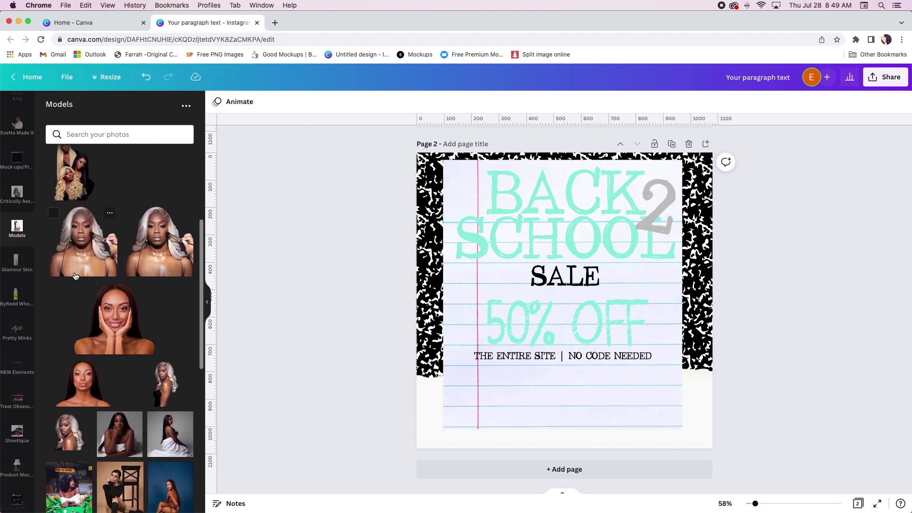
scroll(75, 276, down, 4)
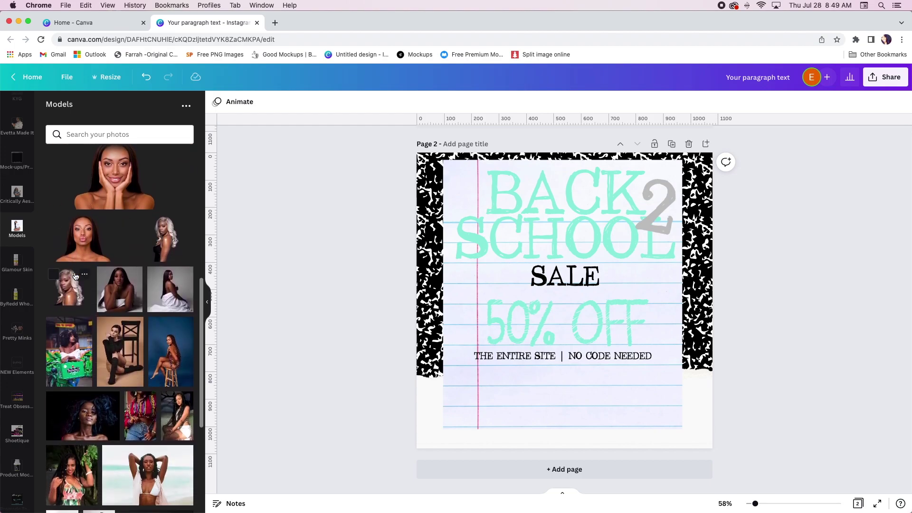
scroll(75, 276, down, 2)
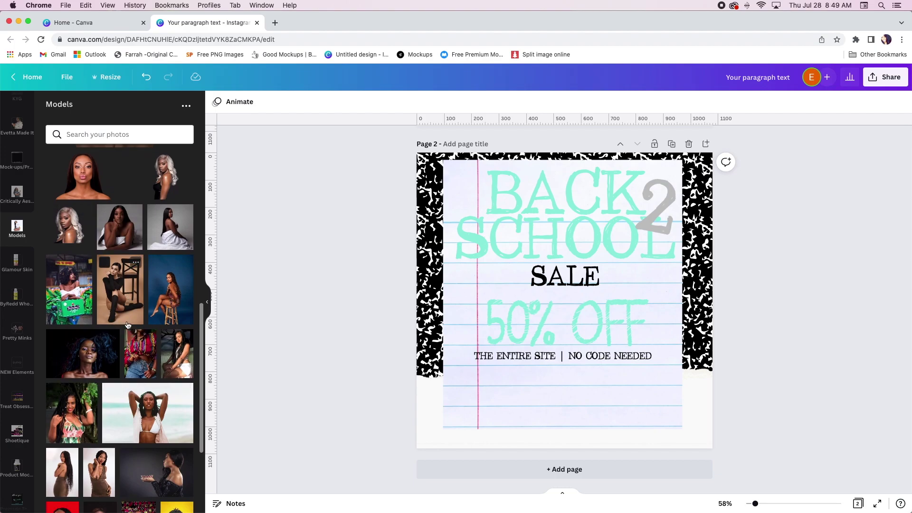
scroll(127, 325, down, 4)
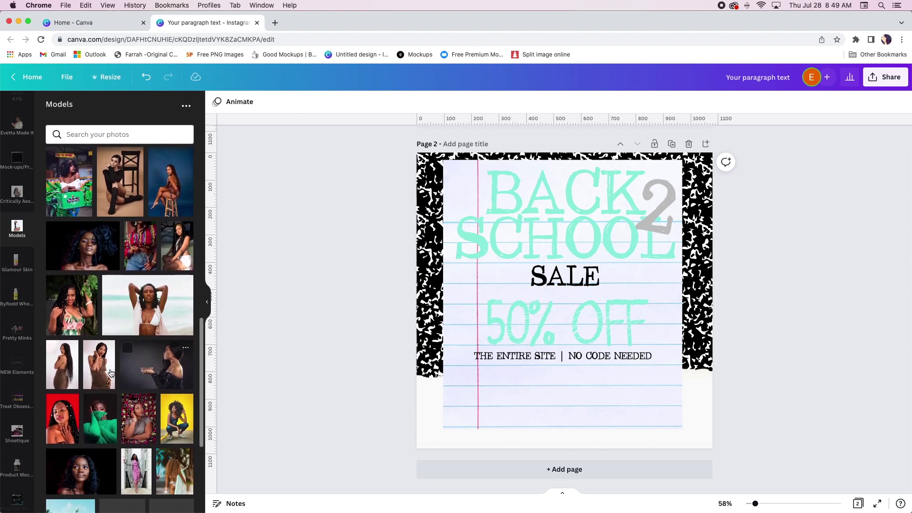
scroll(101, 378, down, 1)
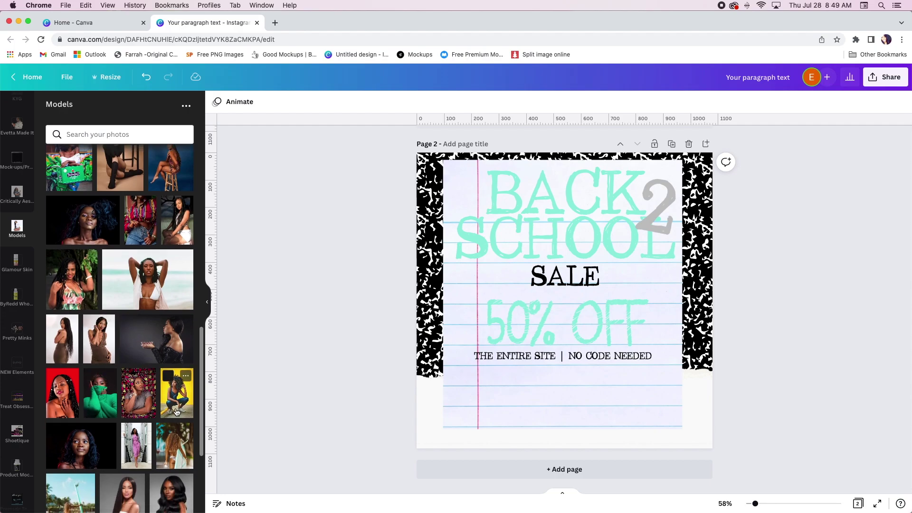
scroll(169, 366, down, 4)
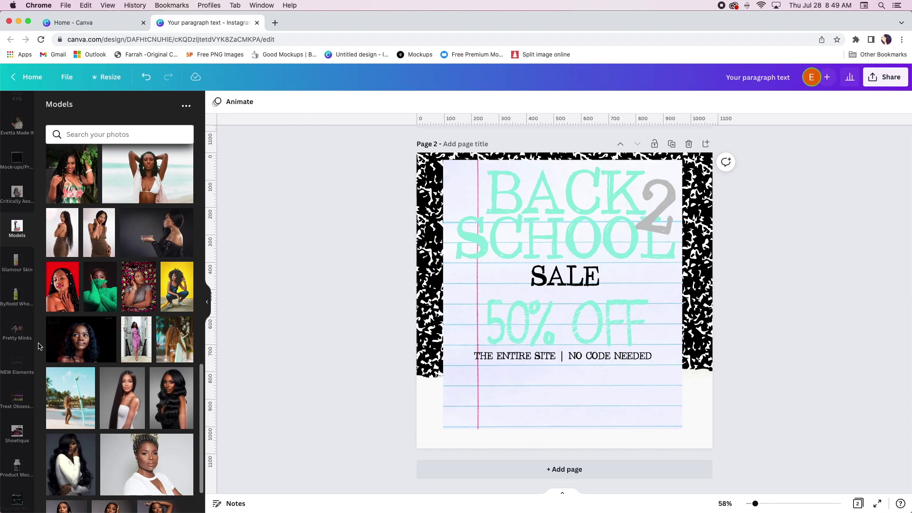
scroll(143, 389, down, 2)
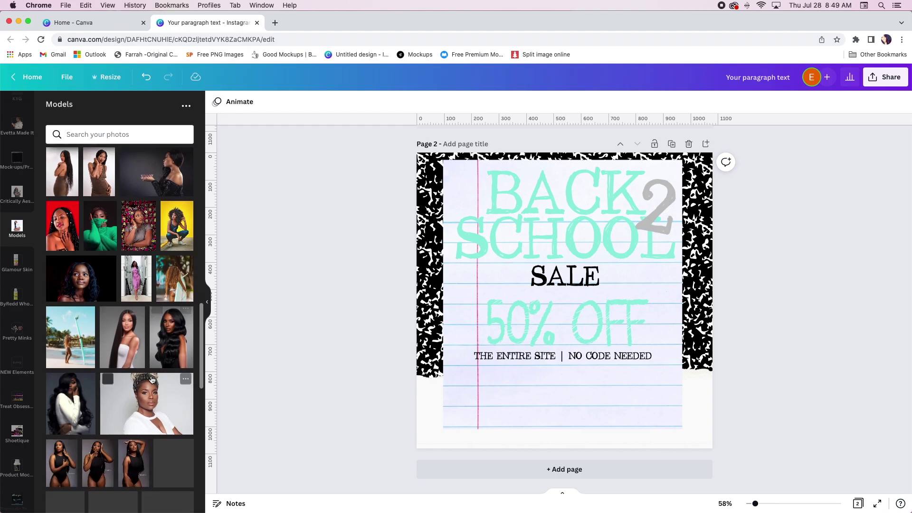
click(185, 343)
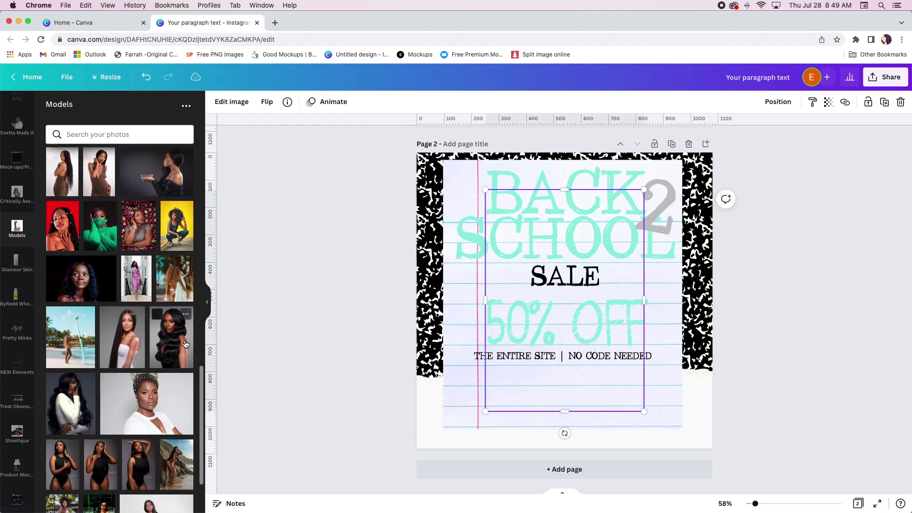
drag(582, 392, 695, 417)
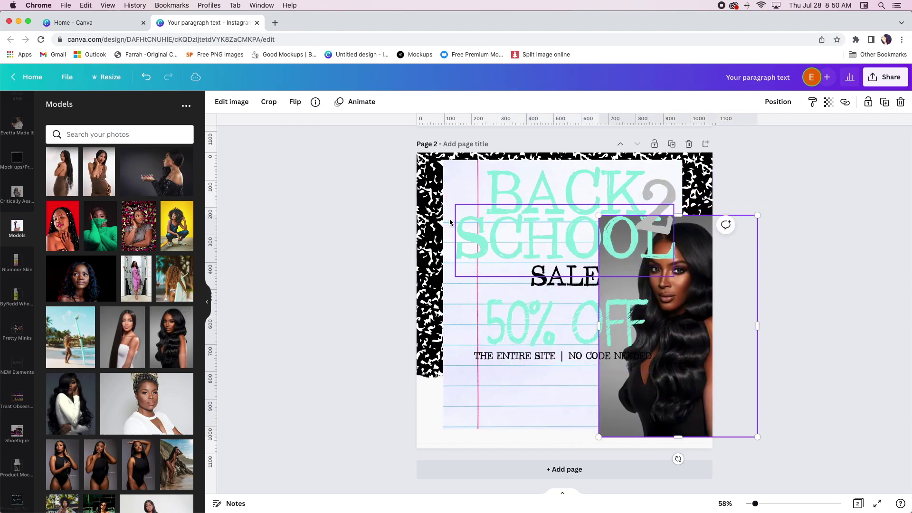
click(233, 102)
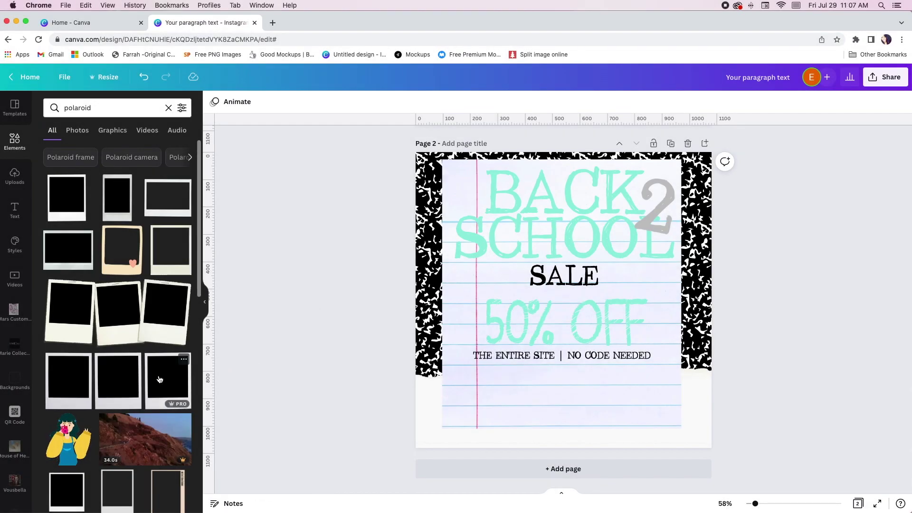
click(159, 379)
drag(673, 325, 673, 431)
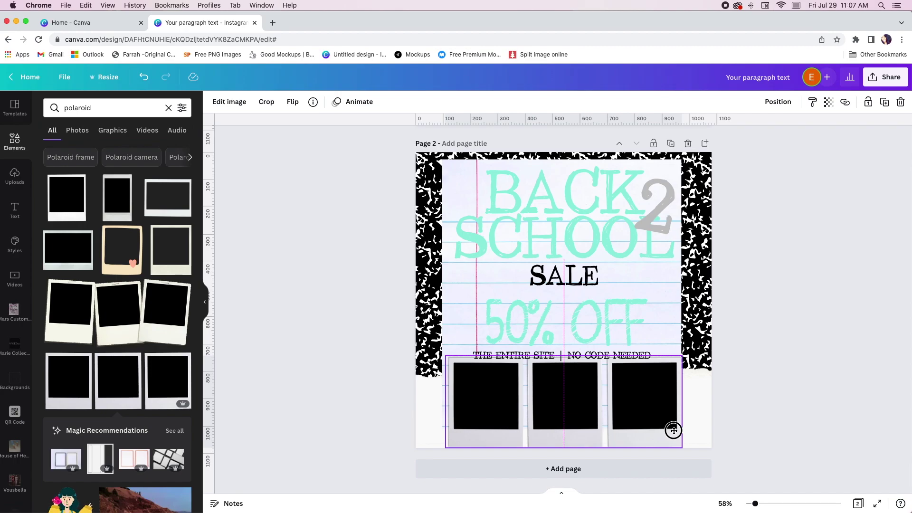
drag(673, 431, 674, 430)
key(Delete)
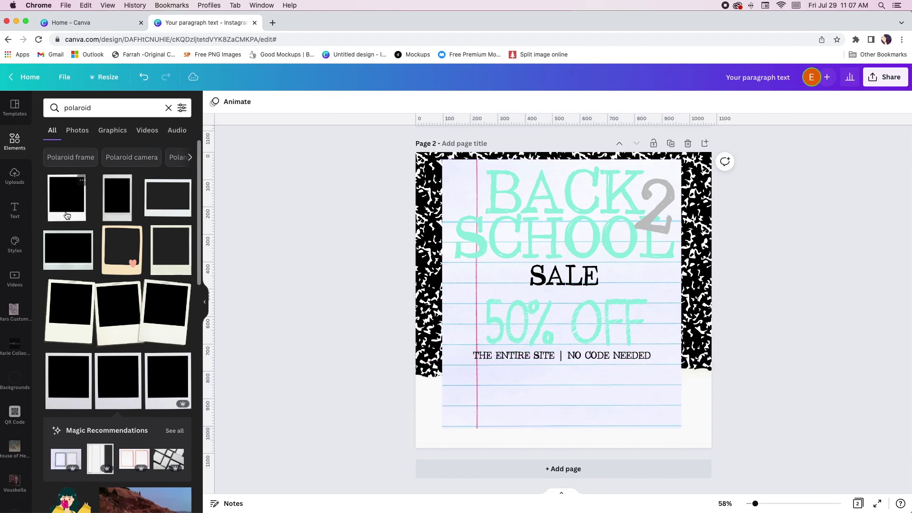
Step: Add the single white polaroid frame with a square black window from the polaroid results and bring it to the front
click(67, 197)
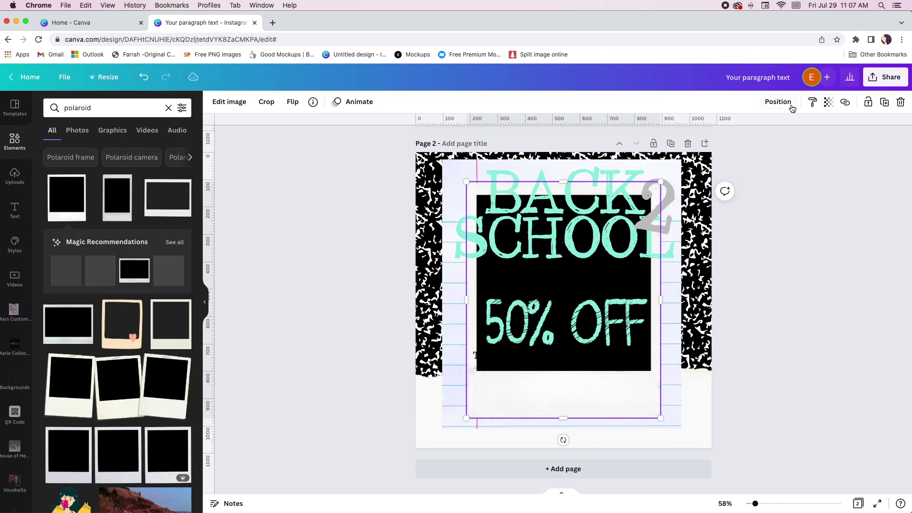
click(778, 102)
click(649, 152)
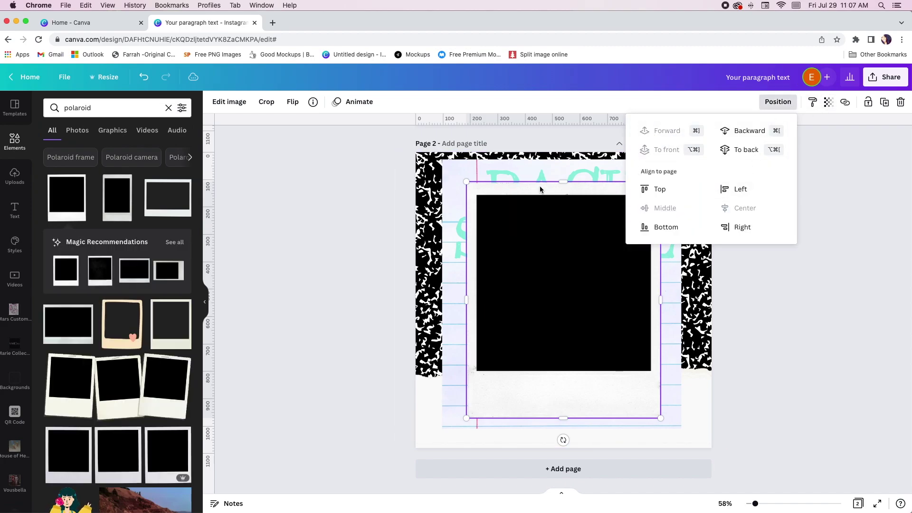
Step: Add the Models folder photo of the long-haired woman draped in white cloth and leaning forward with her chin on her hand
scroll(17, 300, down, 10)
click(16, 297)
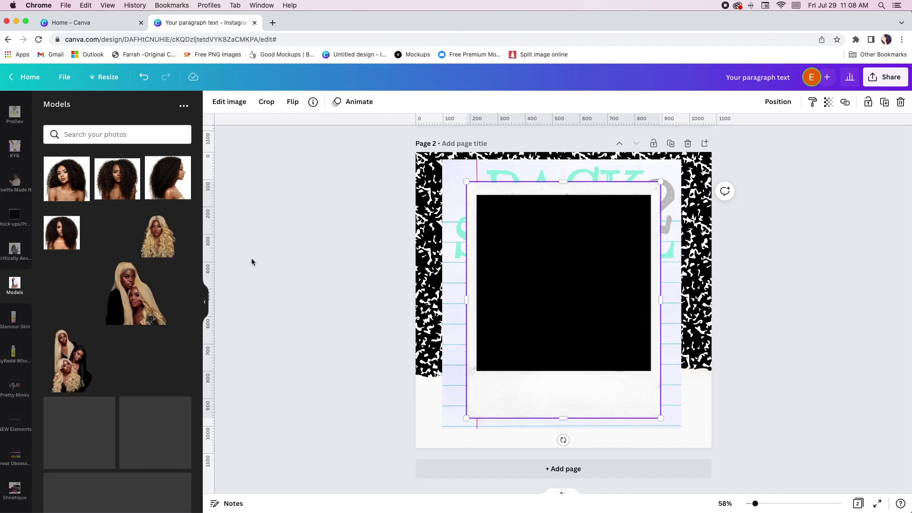
scroll(95, 273, down, 10)
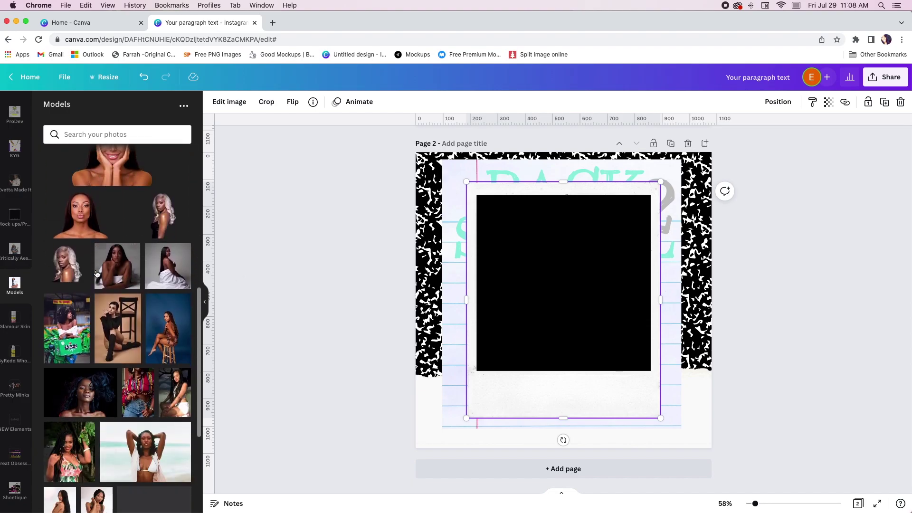
click(645, 288)
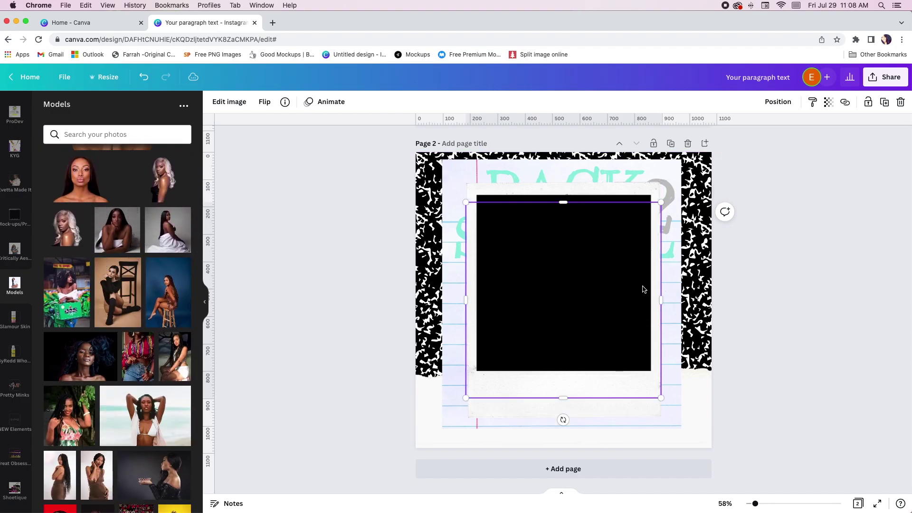
Step: Shrink and crop the model photo so it exactly covers the polaroid frame's black window
drag(655, 395, 630, 368)
drag(576, 321, 586, 313)
drag(560, 363, 563, 372)
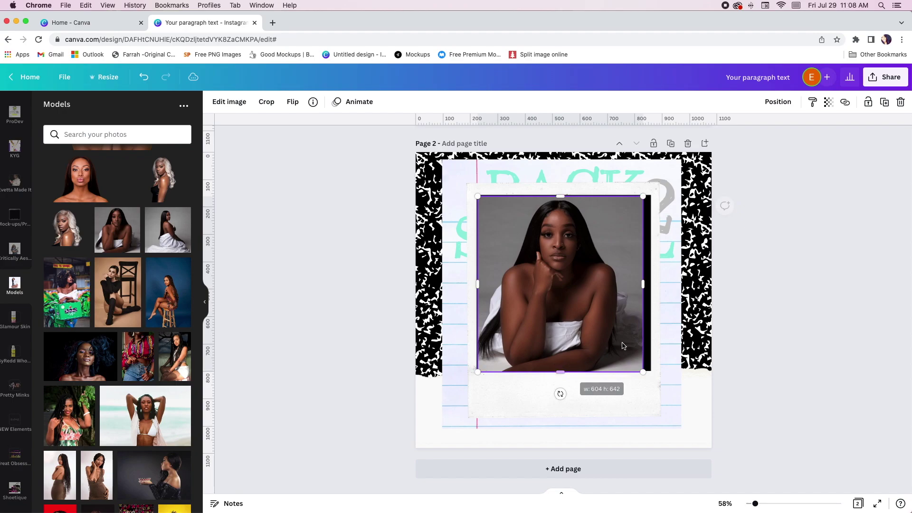
drag(643, 283, 653, 283)
drag(566, 194, 566, 192)
double_click(569, 262)
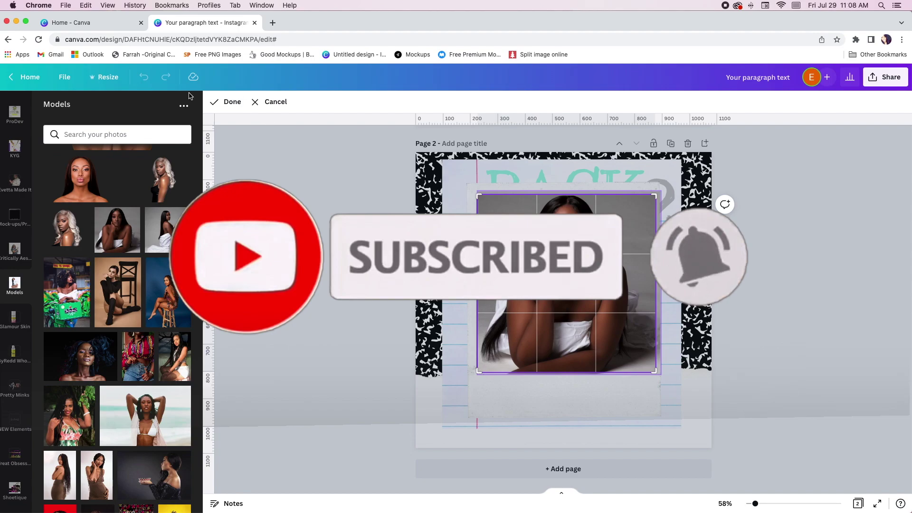
click(226, 101)
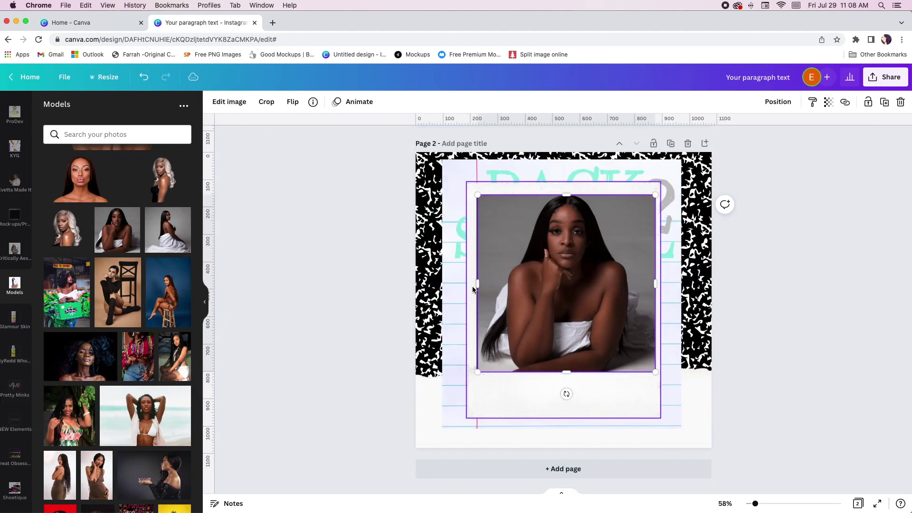
Step: Widen the model photo to the frame window's left edge and duplicate photo and frame as a smaller copy on the page's lower right
drag(477, 284, 474, 283)
click(562, 403)
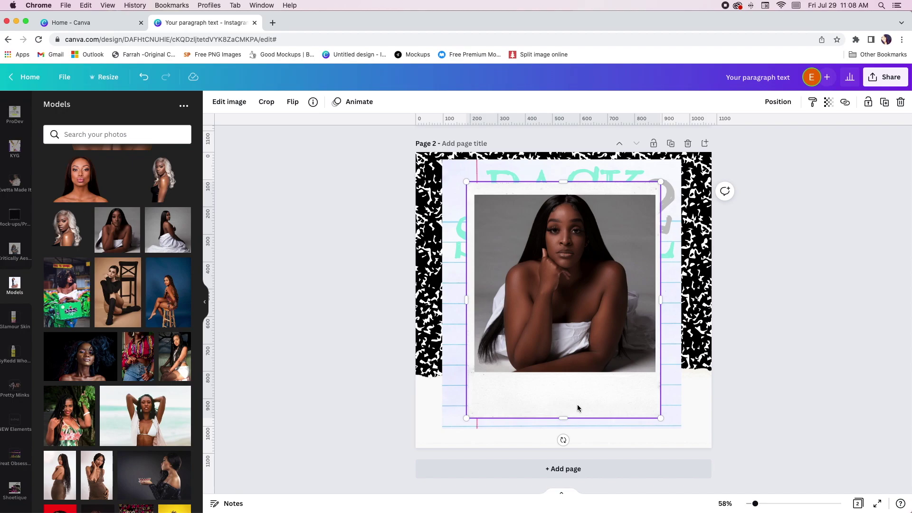
shift+click(545, 223)
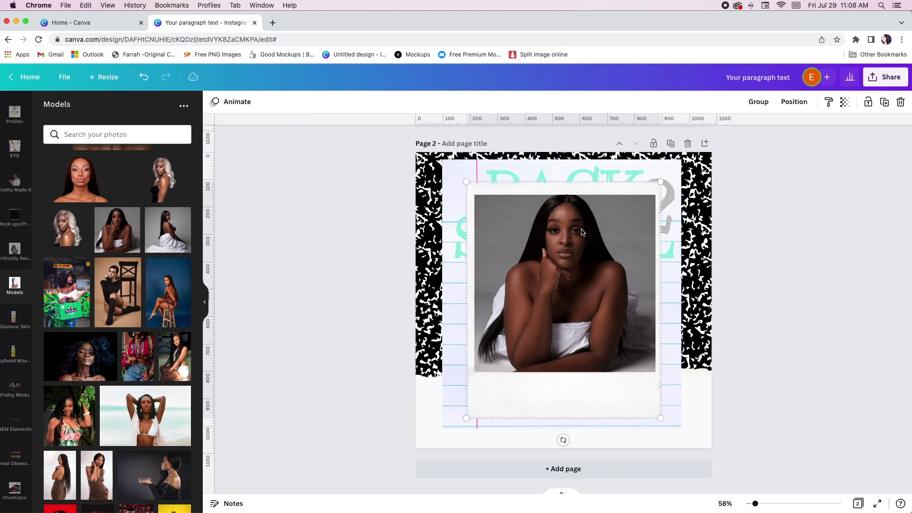
click(883, 101)
drag(466, 181, 627, 306)
Step: Group the large original polaroid with its photo, shrink it and place it in the page's lower-left corner
click(538, 341)
shift+click(538, 341)
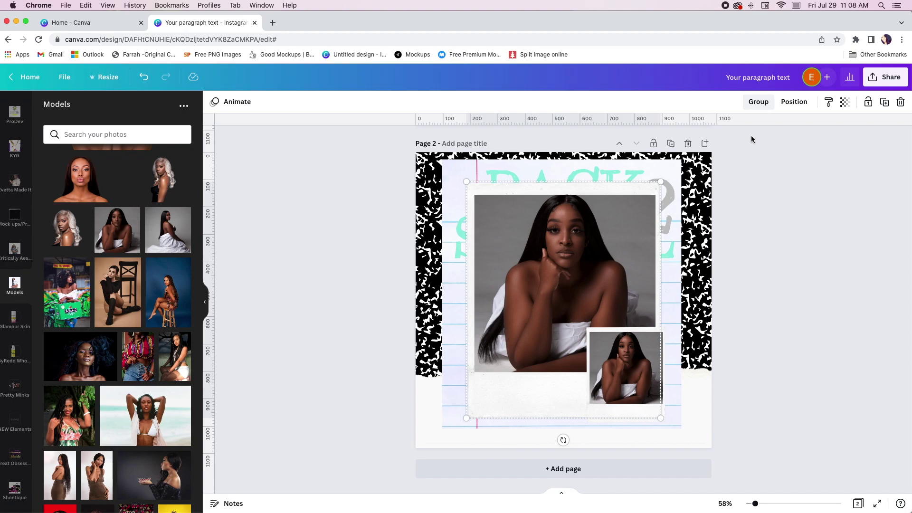
click(764, 103)
drag(631, 187, 550, 368)
Step: Enlarge the duplicate polaroid and replace its photo with the Models folder photo of the woman with long wavy black hair
click(617, 375)
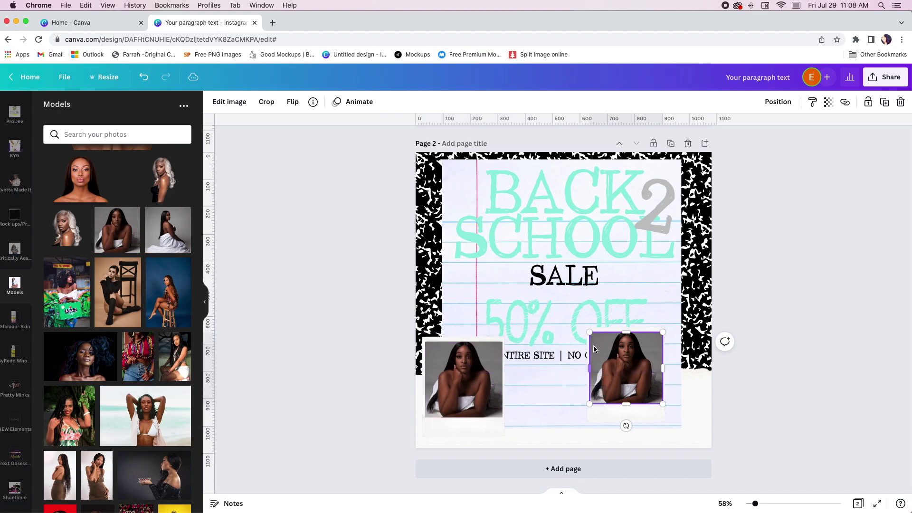
drag(587, 326, 477, 195)
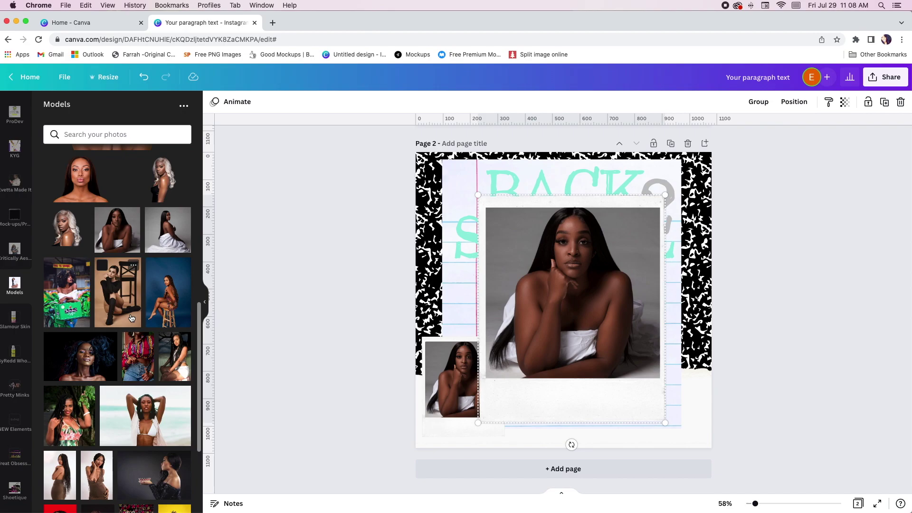
scroll(132, 318, down, 8)
scroll(131, 318, down, 3)
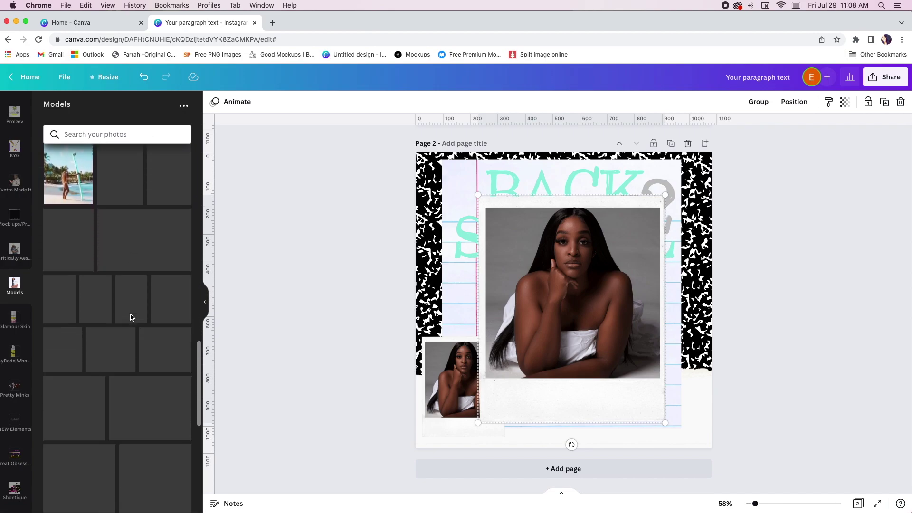
scroll(132, 318, up, 4)
scroll(131, 318, down, 3)
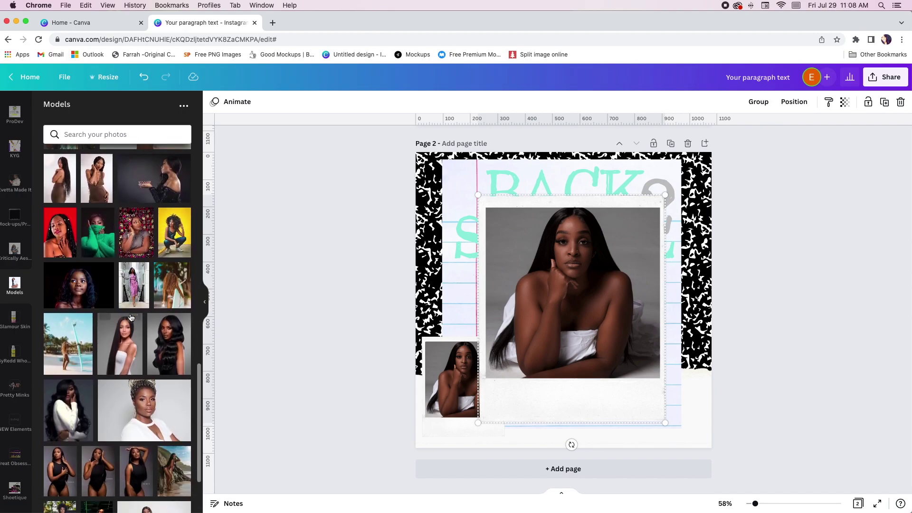
mouse_move(169, 304)
mouse_down()
mouse_move(586, 302)
mouse_move(614, 277)
mouse_move(535, 294)
mouse_up()
key(Delete)
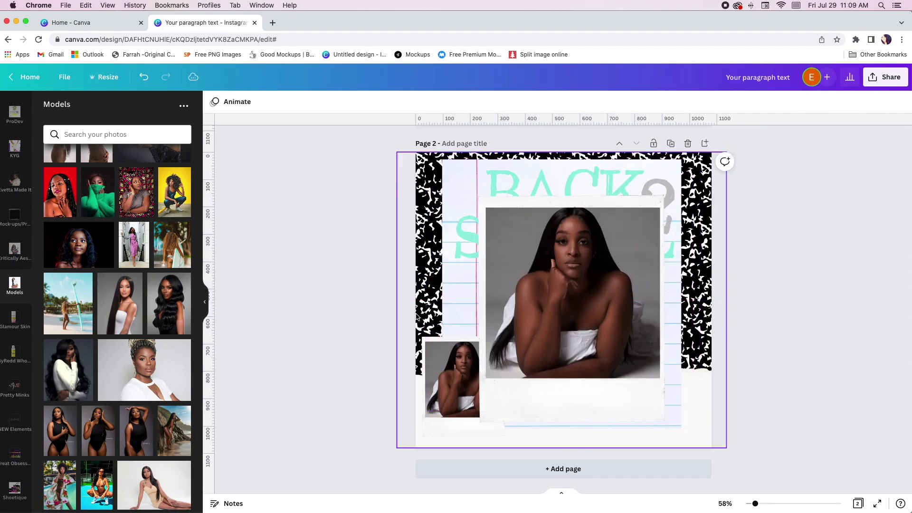
mouse_move(168, 304)
mouse_down()
mouse_move(524, 274)
mouse_move(565, 319)
mouse_up()
Step: Flip the wavy-haired model's photo horizontally and shift it slightly upward within its crop
double_click(560, 273)
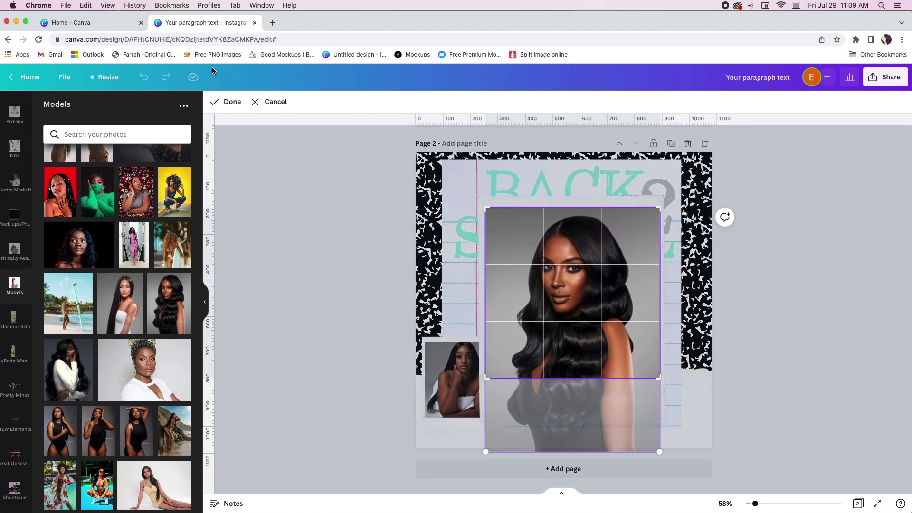
click(232, 103)
click(293, 102)
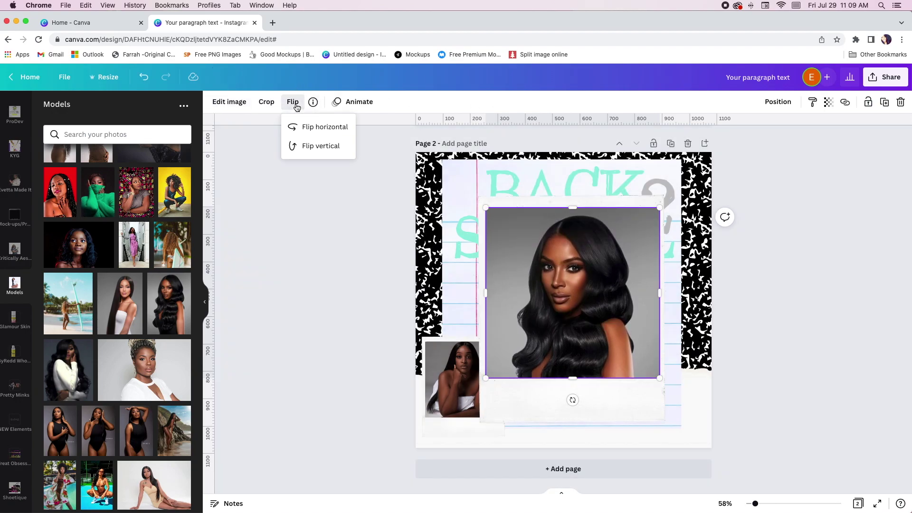
click(325, 128)
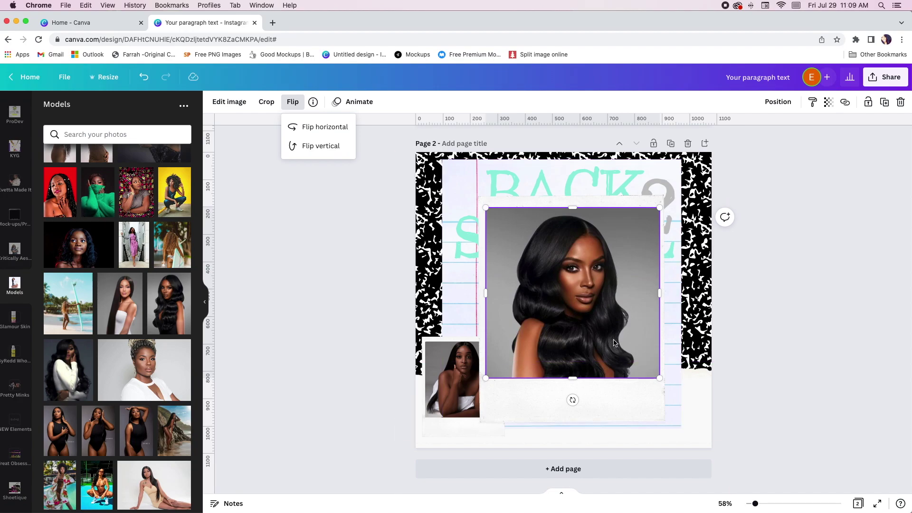
double_click(605, 334)
drag(588, 326, 586, 320)
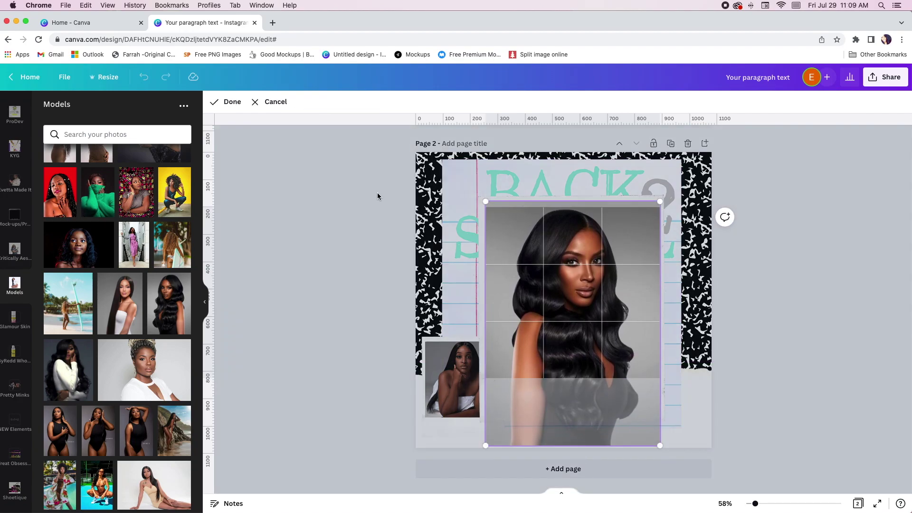
click(212, 100)
click(401, 283)
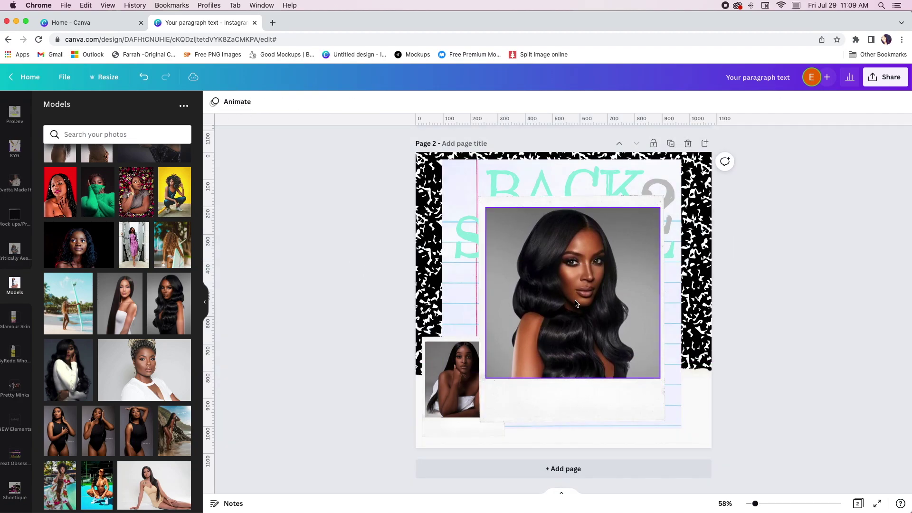
Step: Duplicate the wavy-haired model's photo and frame, shrink the copy into the page's lower-right corner and group it
click(556, 414)
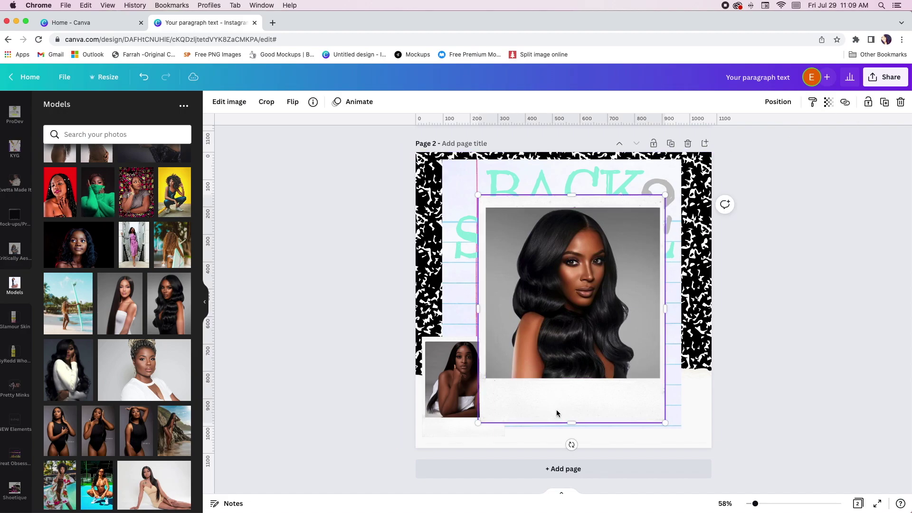
shift+click(629, 299)
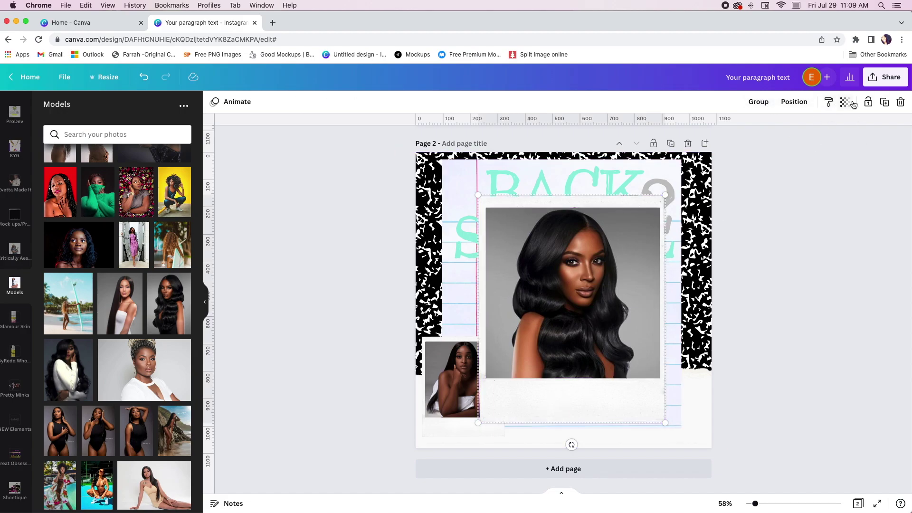
click(885, 104)
drag(483, 200, 576, 315)
drag(621, 353, 661, 377)
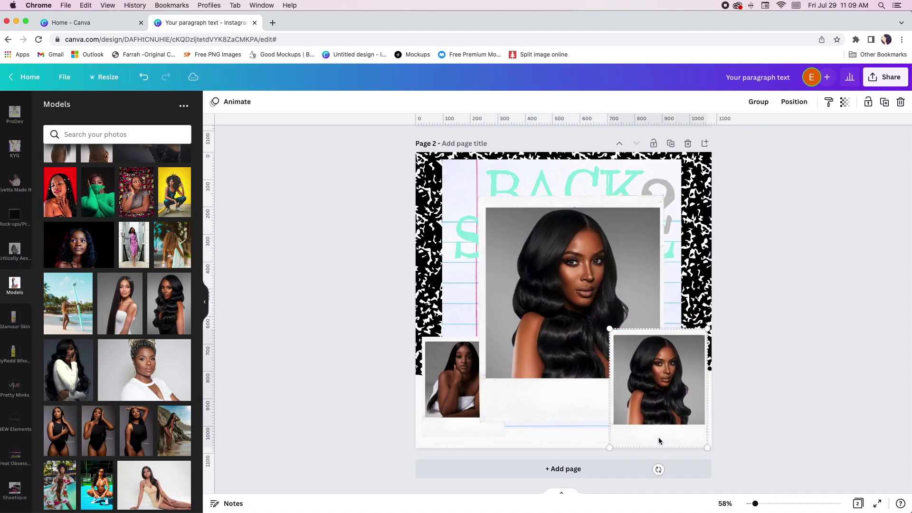
click(758, 102)
Step: Replace the large polaroid's photo with the straight-haired woman in a white strapless top, shifting it upward within its crop
click(568, 264)
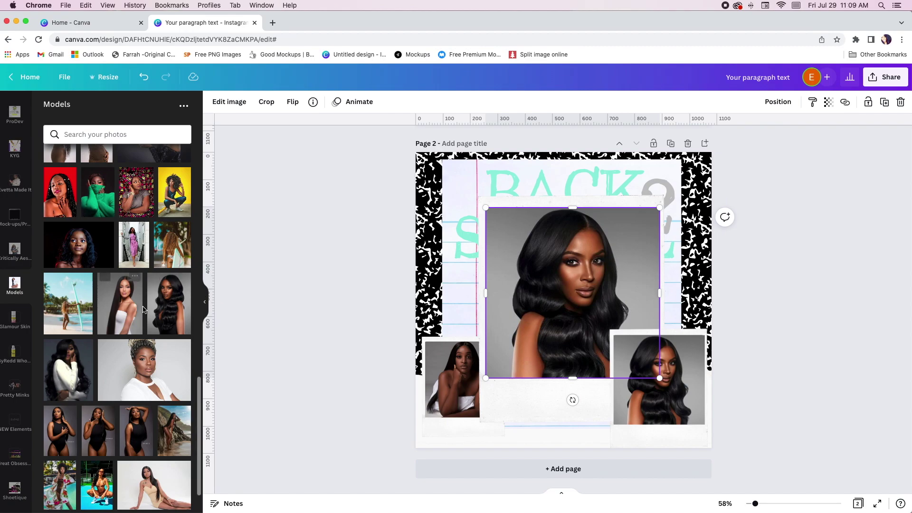
drag(138, 310, 577, 310)
double_click(573, 275)
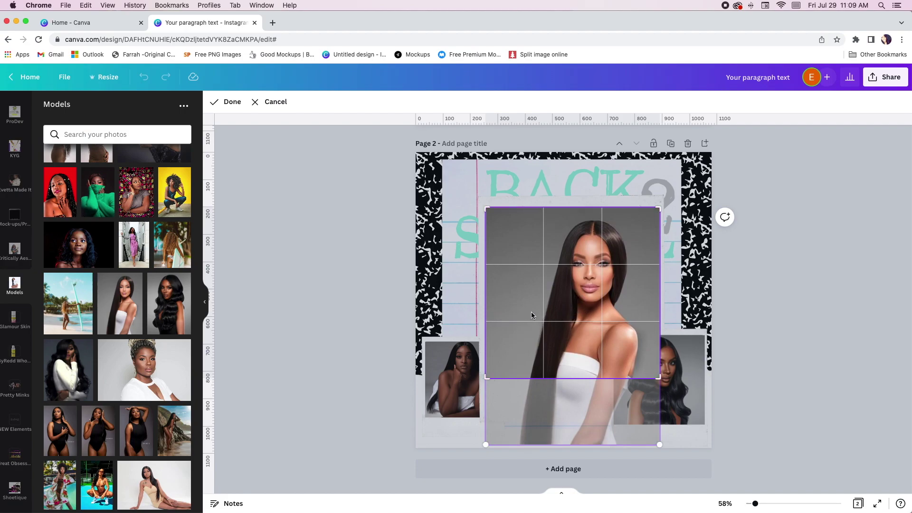
click(235, 103)
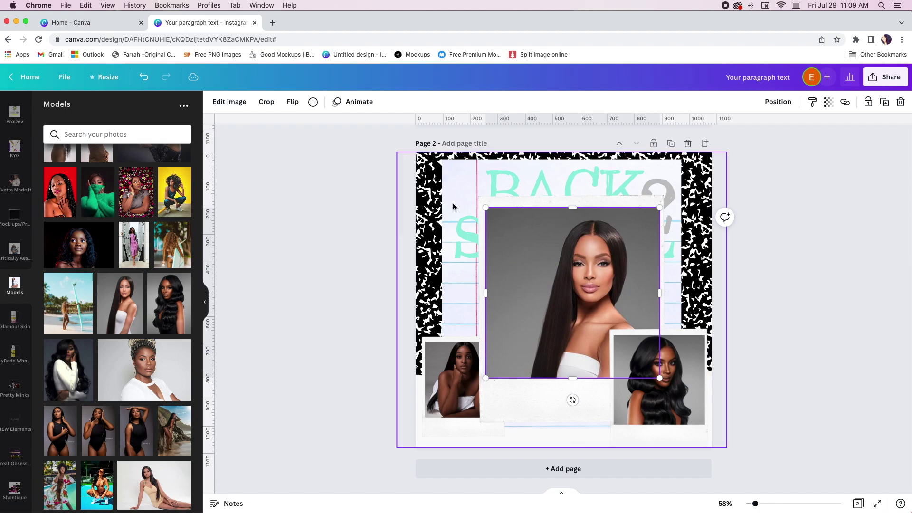
double_click(587, 255)
drag(587, 255, 562, 259)
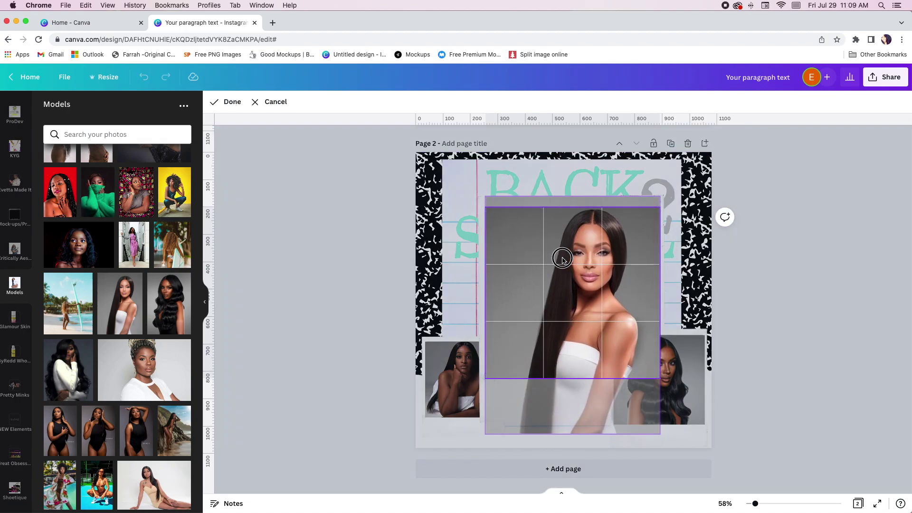
click(227, 102)
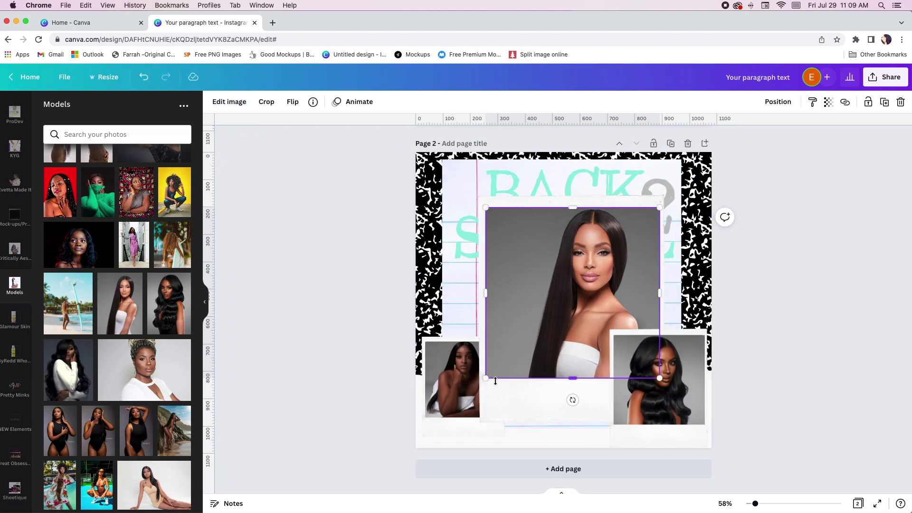
Step: Group the straight-haired model's photo with its frame, shrink it to about 332 by 404 and place it between the other polaroids
click(572, 375)
click(758, 102)
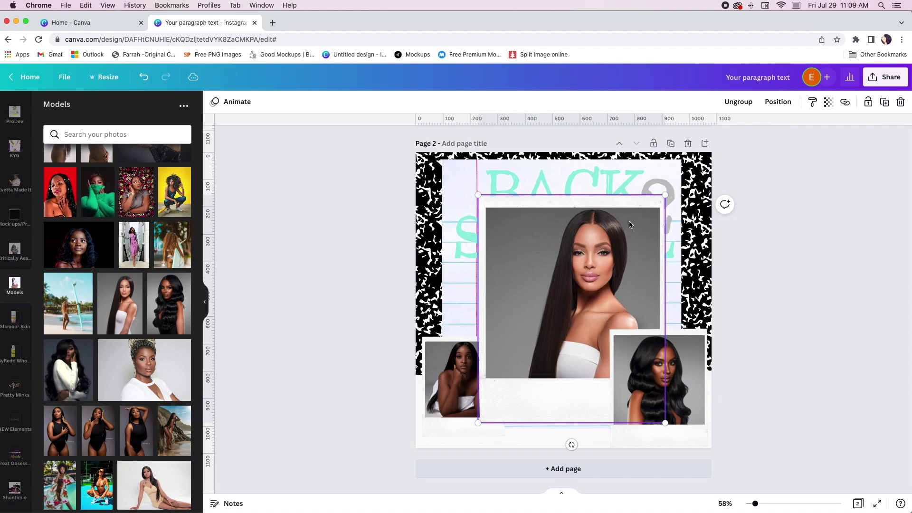
drag(667, 194, 584, 322)
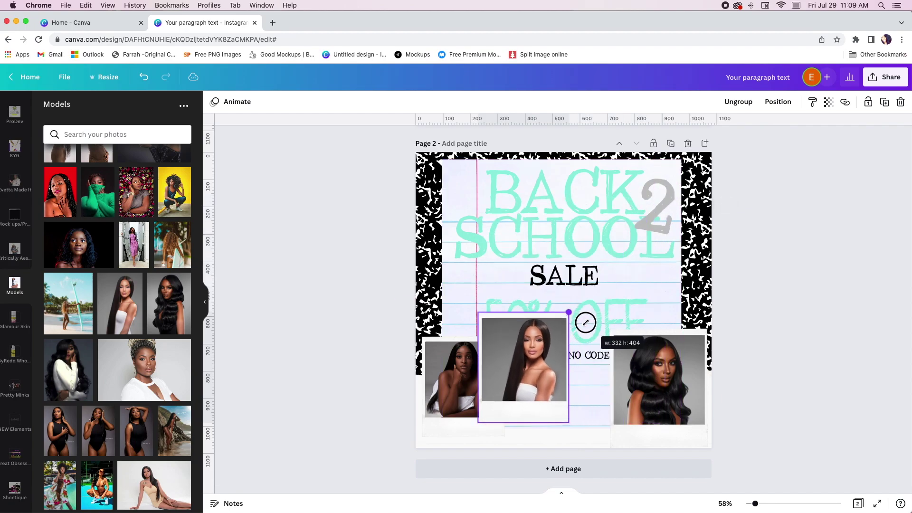
click(553, 350)
drag(553, 350, 591, 344)
Step: Tilt the left polaroid clockwise, shrink it slightly and tuck it into the page's lower-left corner
click(457, 399)
drag(463, 458, 452, 459)
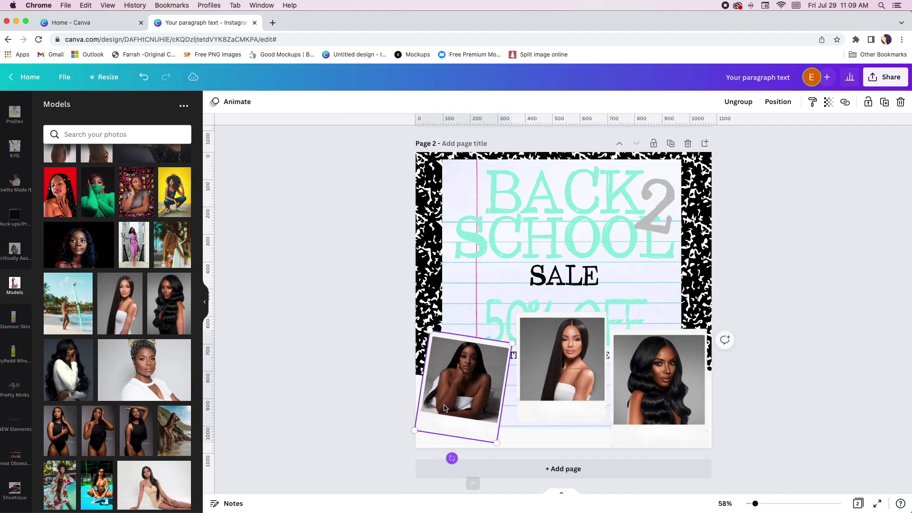
drag(434, 336, 441, 349)
click(461, 380)
mouse_move(461, 379)
mouse_down()
mouse_move(462, 413)
mouse_move(463, 397)
mouse_up()
Step: Move the torn white paper from the bottom of the page to the top, with its torn edge beside the SCHOOL heading
click(555, 443)
drag(579, 444, 572, 174)
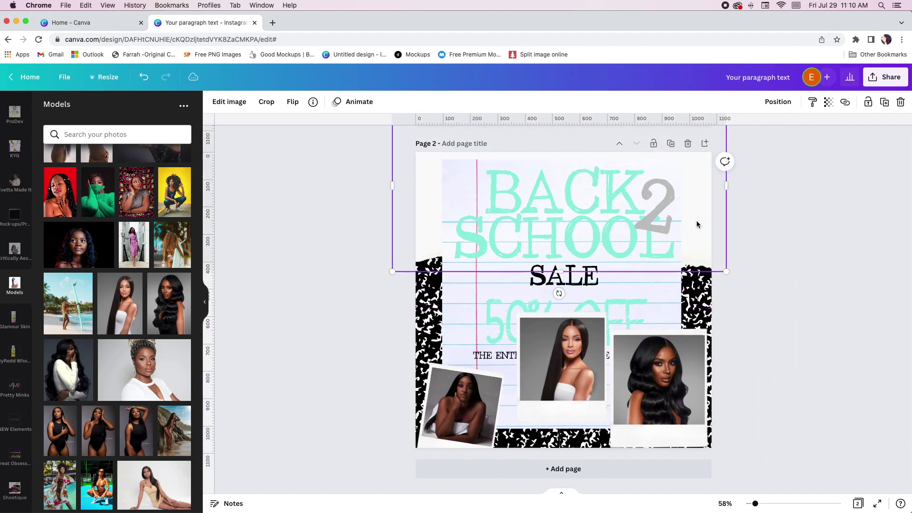
drag(696, 219, 694, 180)
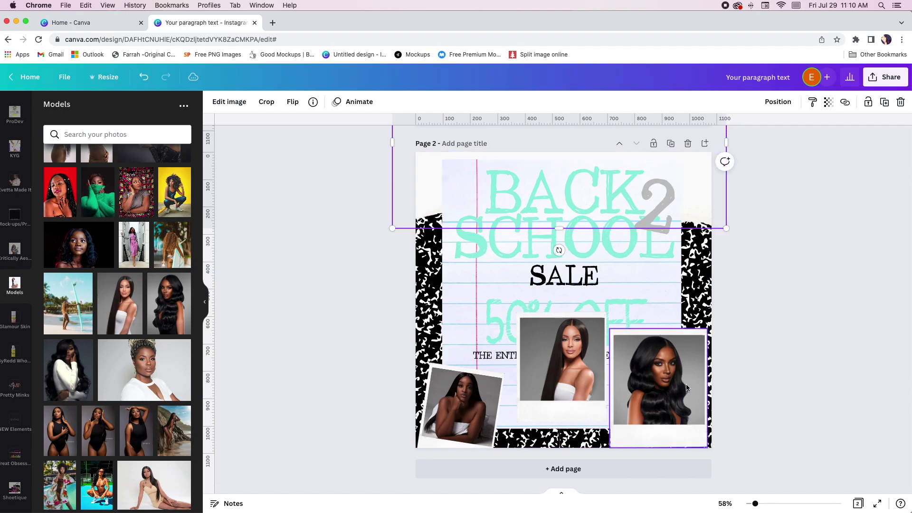
Step: Adjust the left polaroid's size and position in its corner and move the middle polaroid aside to the page's upper-right corner
click(456, 375)
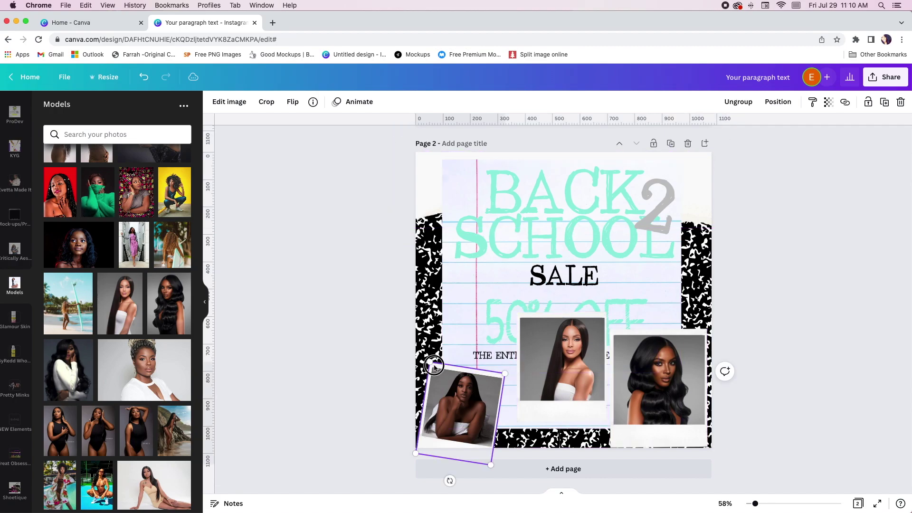
click(471, 389)
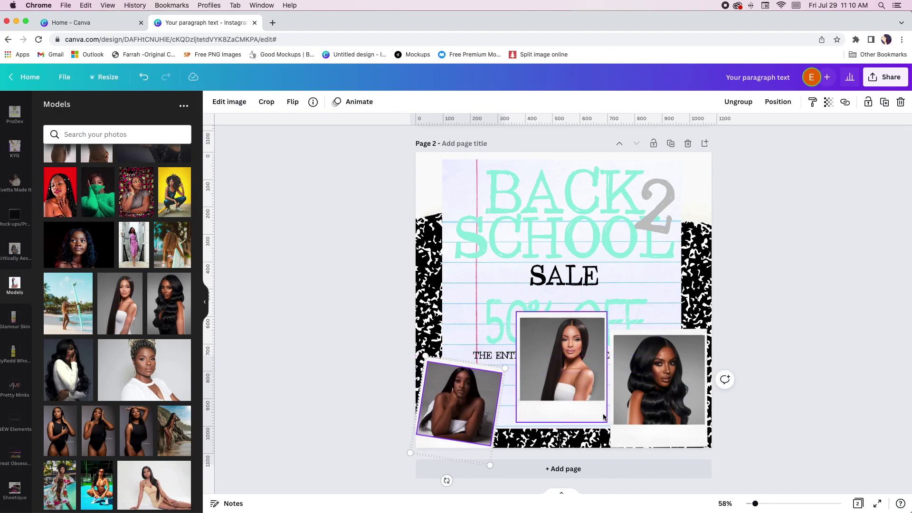
drag(586, 413, 739, 242)
Step: Resize the wavy-haired model's polaroid, tilt it counterclockwise and position it in the page's lower-right corner
click(686, 417)
drag(606, 328, 636, 362)
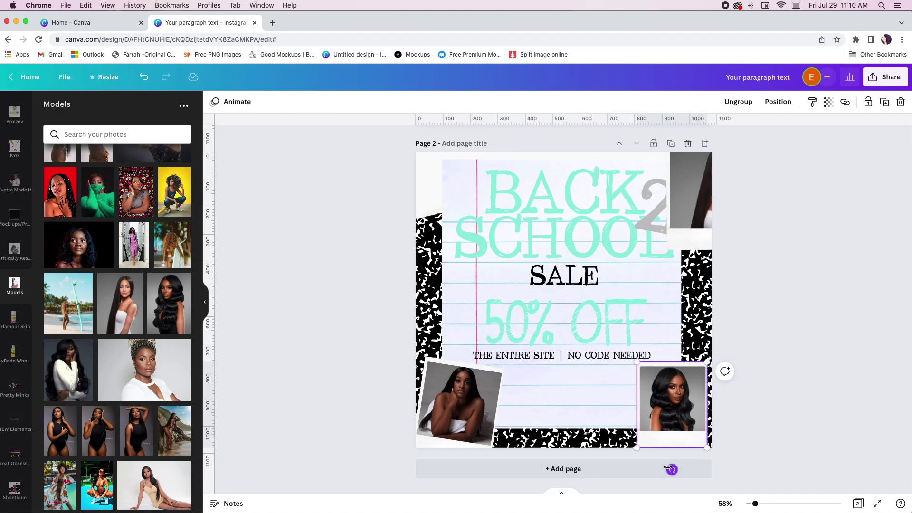
drag(671, 469, 706, 471)
drag(716, 442, 738, 460)
click(688, 414)
drag(688, 413, 677, 415)
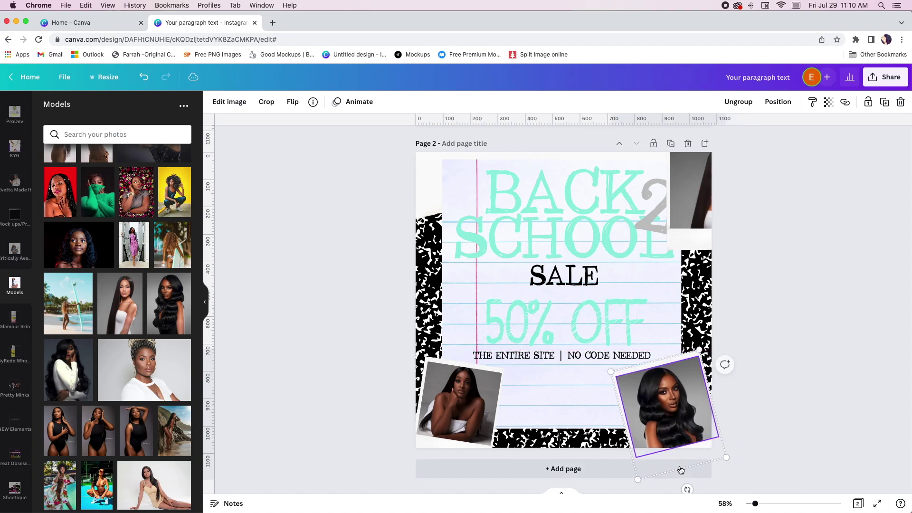
drag(635, 480, 637, 472)
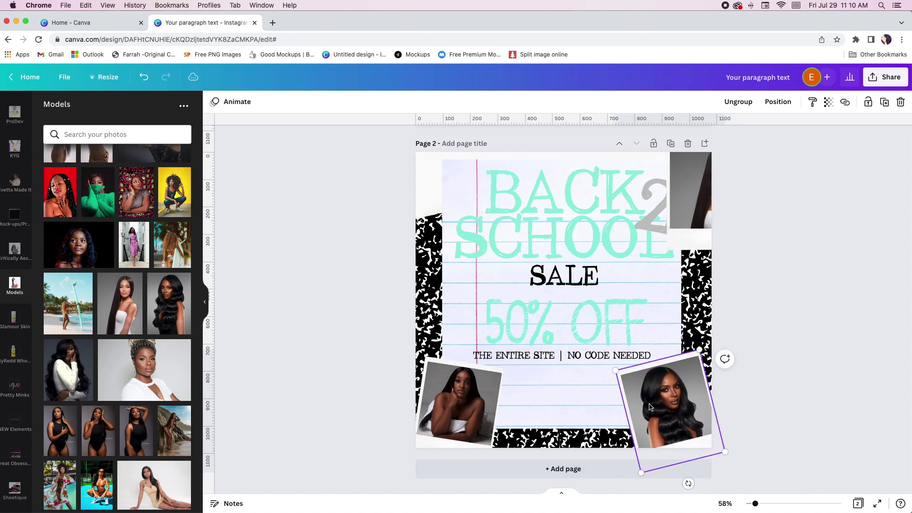
Step: Shrink the straight-haired model's polaroid and place it at the bottom centre between the two tilted polaroids
click(697, 236)
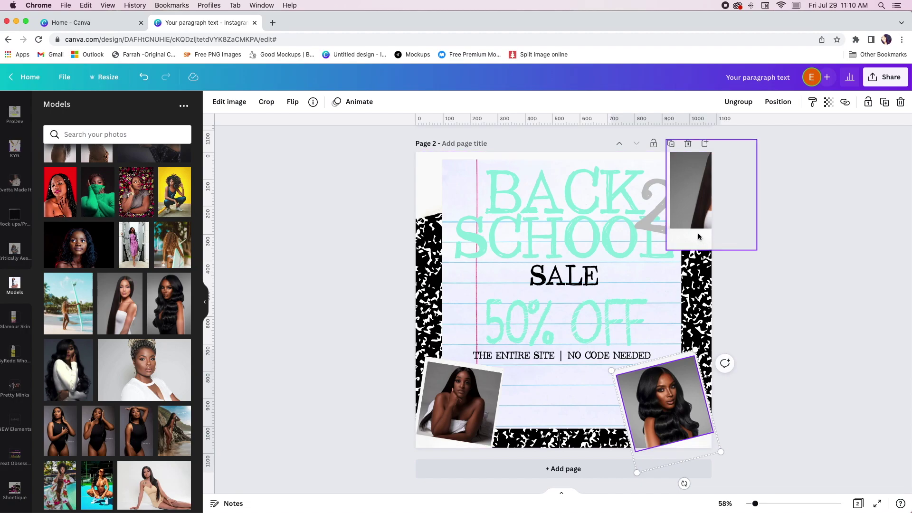
drag(756, 249, 743, 239)
drag(697, 196, 559, 426)
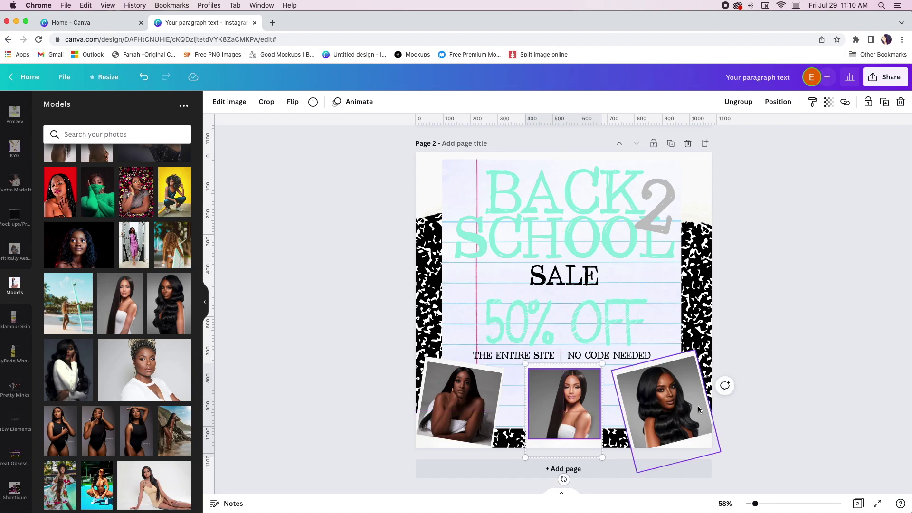
Step: Shrink the right polaroid slightly and nudge it into place below the details line
click(673, 376)
drag(695, 349, 695, 356)
drag(685, 387, 687, 382)
click(375, 265)
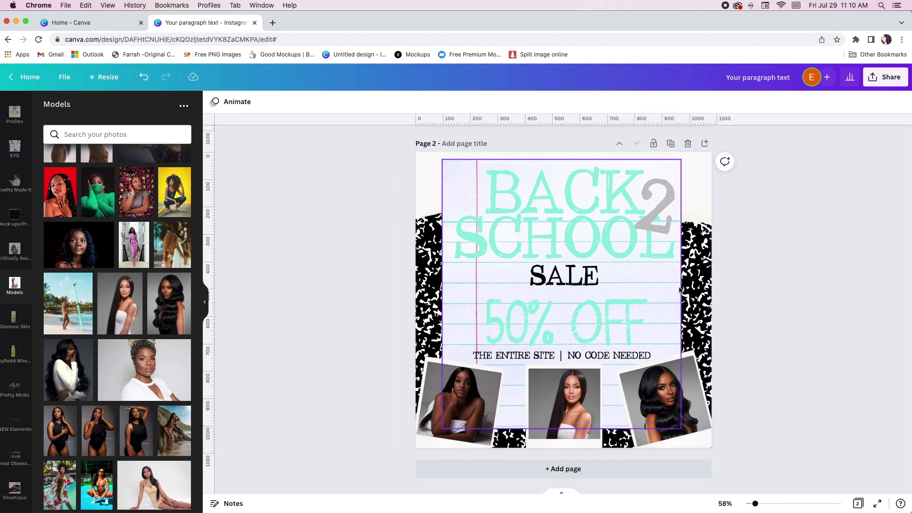
Step: Move the "50% OFF" text and the details line up so they sit closer beneath "SALE"
click(602, 335)
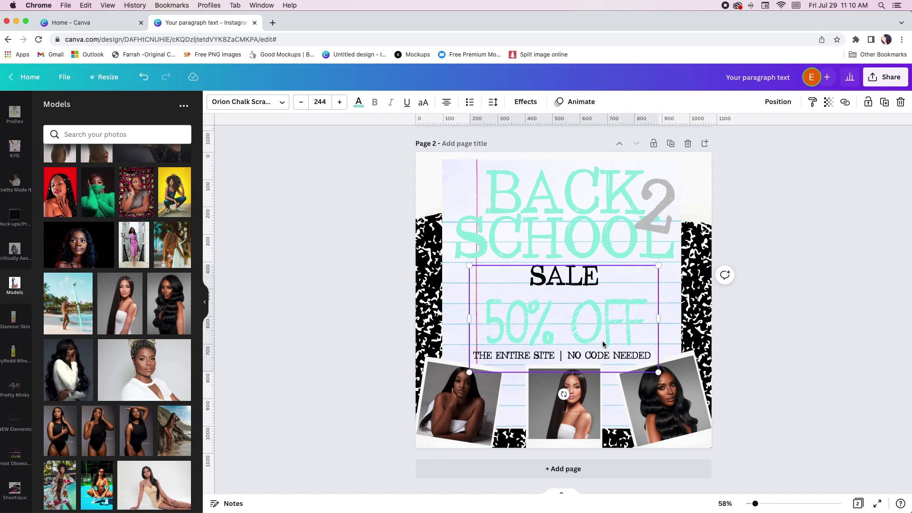
click(603, 357)
drag(603, 359, 603, 347)
click(758, 302)
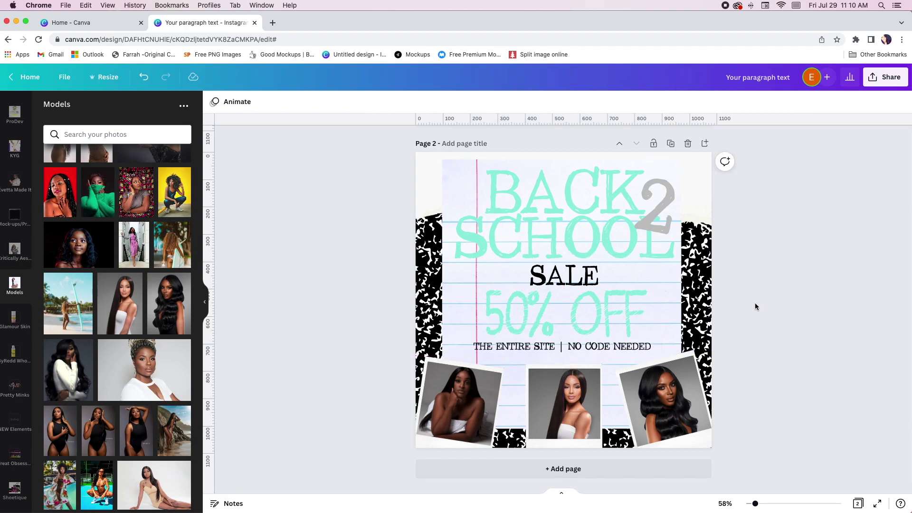
Step: Search the elements for "drawings" and place the hand-drawn hearts, scaled down, in the page's upper-left corner
scroll(755, 306, up, 1)
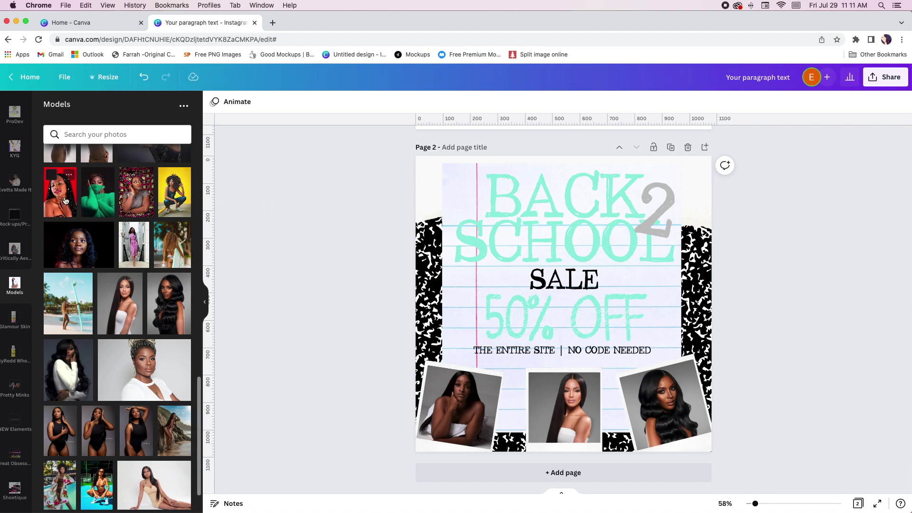
scroll(89, 238, up, 5)
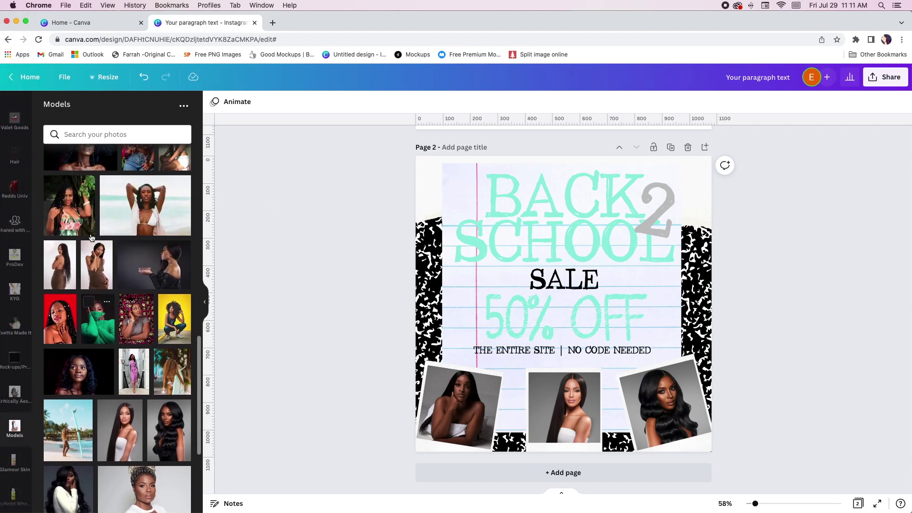
scroll(28, 223, up, 6)
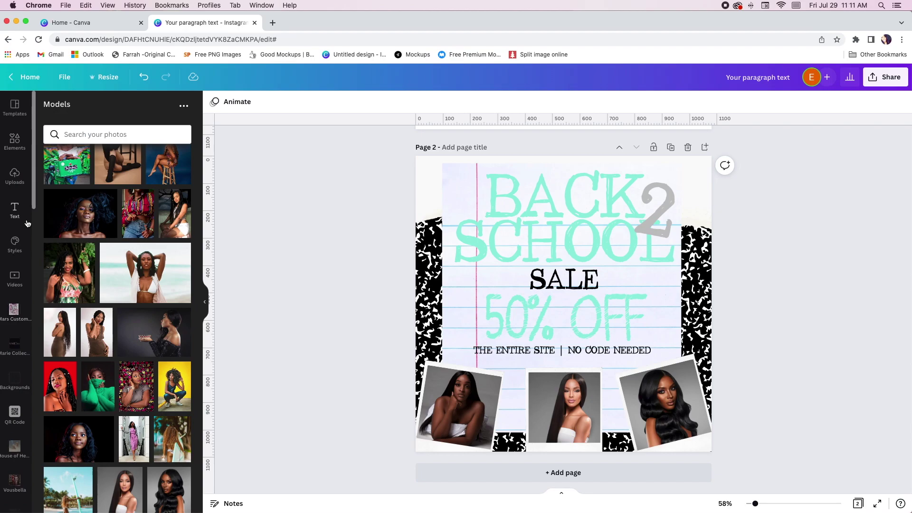
click(15, 141)
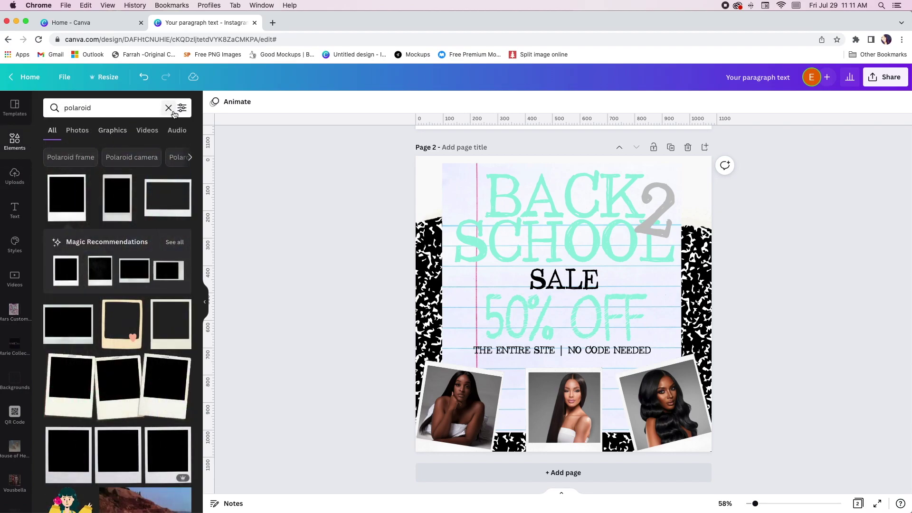
click(169, 108)
text(drawings)
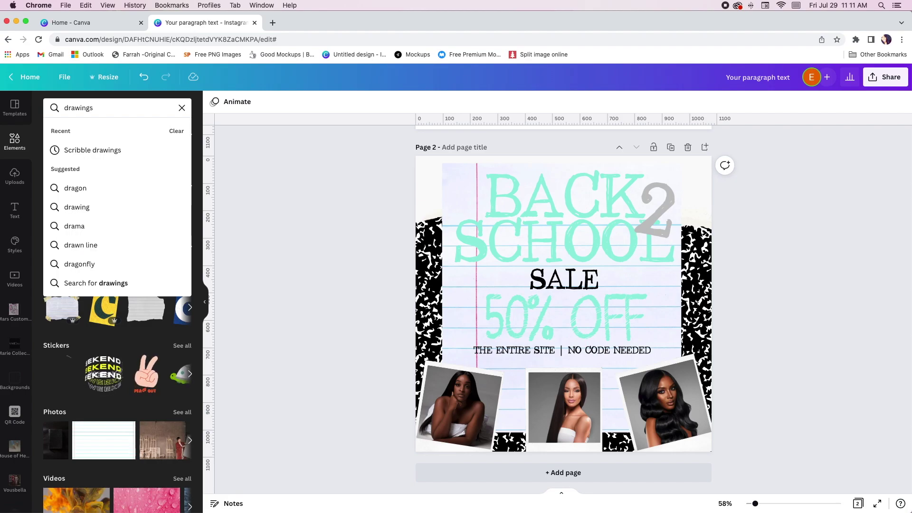
key(Return)
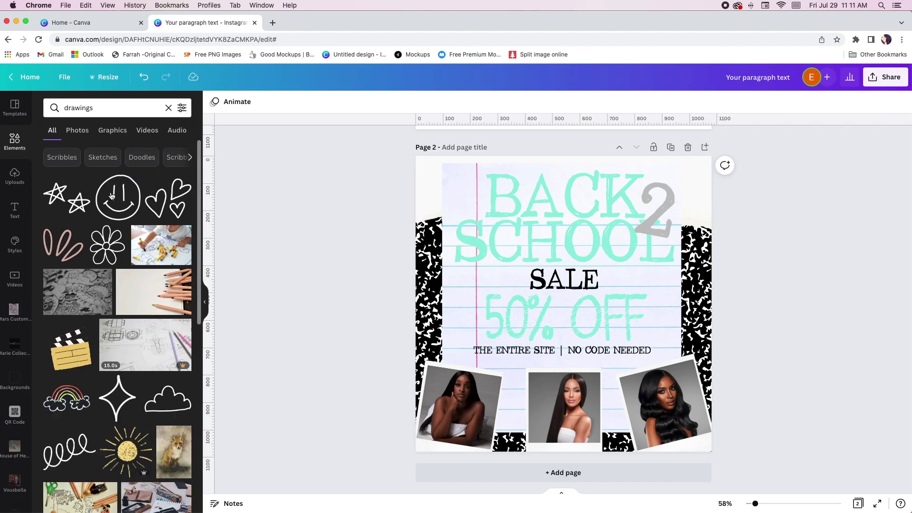
click(166, 196)
mouse_move(622, 357)
mouse_down()
mouse_move(556, 297)
mouse_move(484, 201)
mouse_move(441, 196)
mouse_move(469, 211)
mouse_up()
Step: Add the hand-drawn smiley face, shrink it to a small icon, tilt it slightly and place it just after "SALE"
click(126, 188)
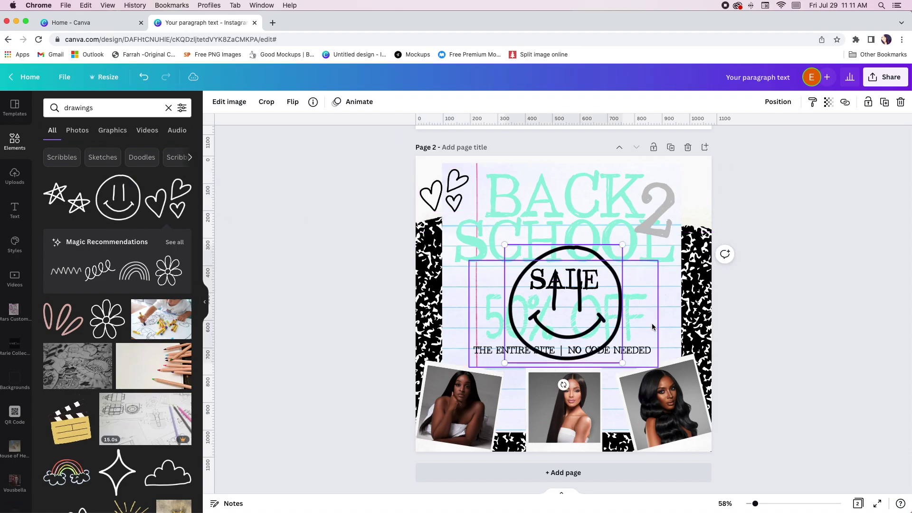
mouse_move(622, 362)
mouse_down()
mouse_move(543, 283)
mouse_move(698, 285)
mouse_move(680, 322)
mouse_up()
mouse_move(664, 364)
mouse_down()
mouse_move(682, 347)
mouse_move(654, 278)
mouse_move(623, 276)
mouse_up()
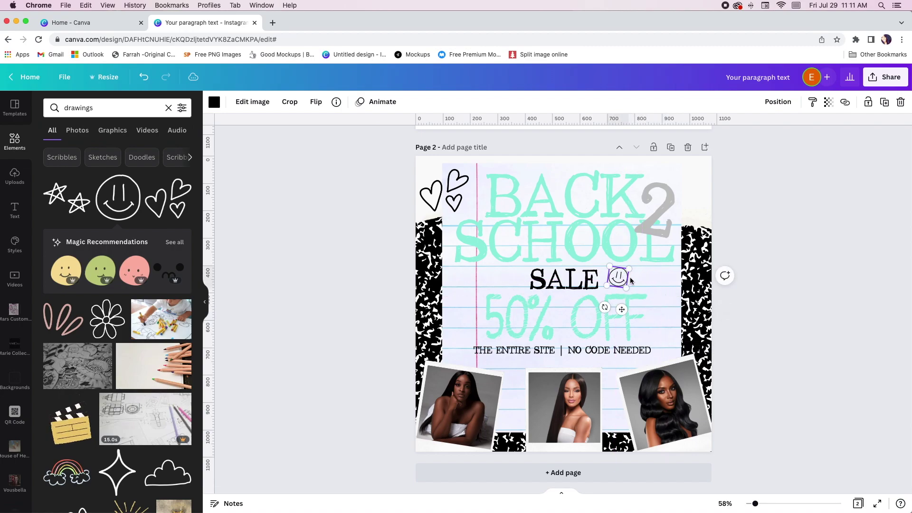
Step: Add the hand-drawn cloud, scaled down, between the left and middle polaroids and send it backward behind them
scroll(184, 407, down, 5)
scroll(184, 407, down, 2)
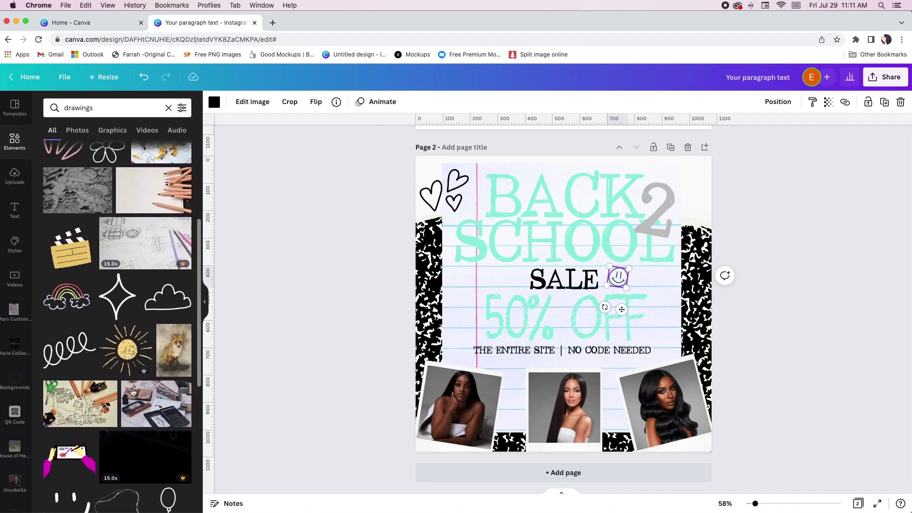
click(151, 310)
mouse_move(622, 269)
mouse_down()
mouse_move(576, 301)
mouse_move(568, 325)
mouse_move(513, 381)
mouse_move(480, 384)
mouse_move(532, 398)
mouse_up()
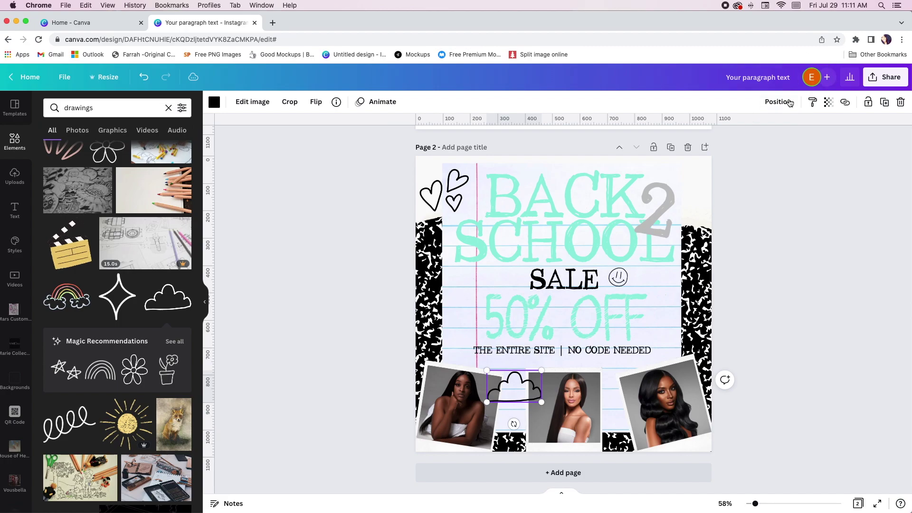
click(778, 101)
click(753, 137)
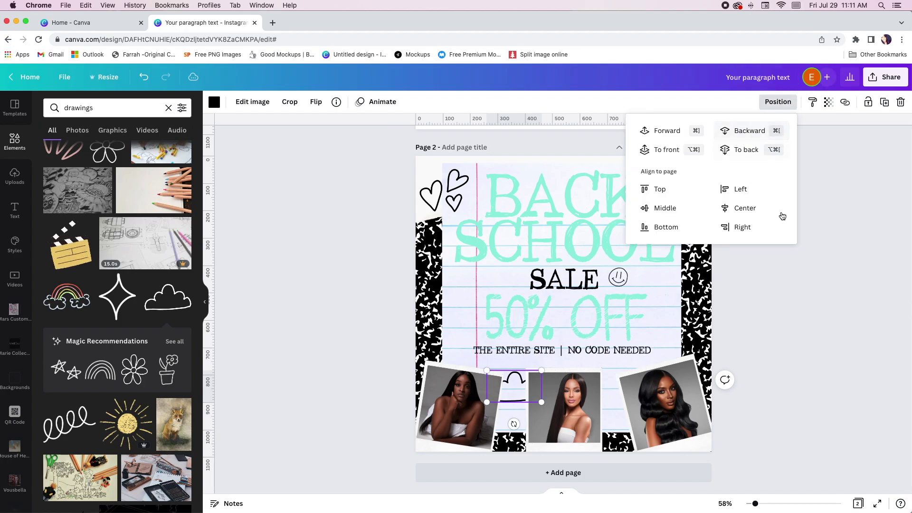
click(867, 276)
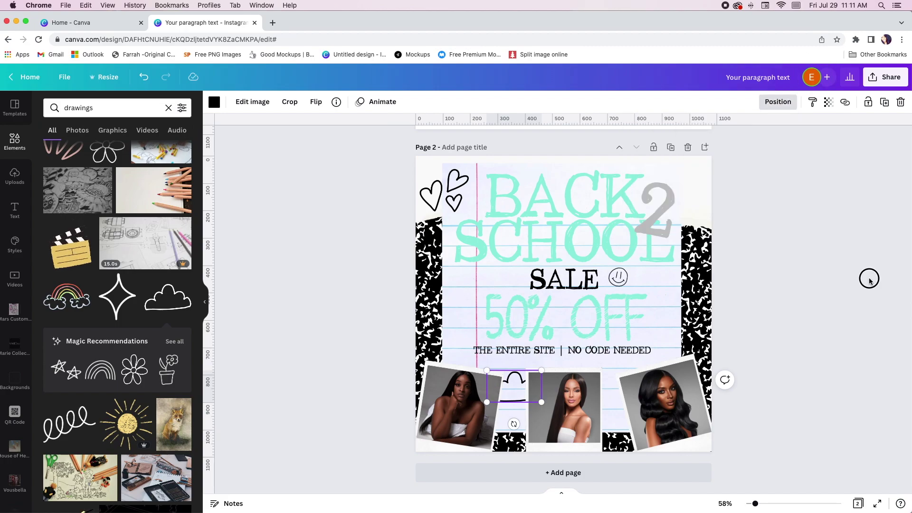
Step: Collapse the elements side panel and clear the selection to review the whole flyer
click(205, 301)
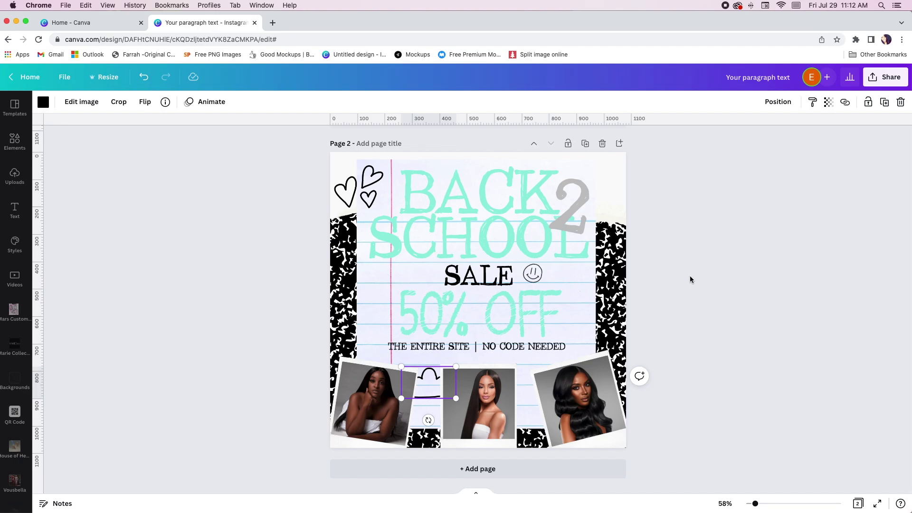
drag(308, 228, 651, 165)
click(729, 251)
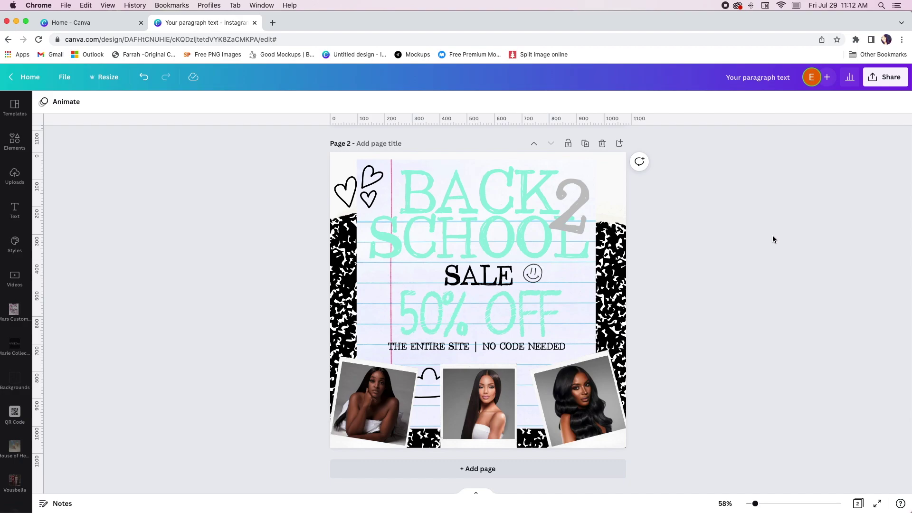